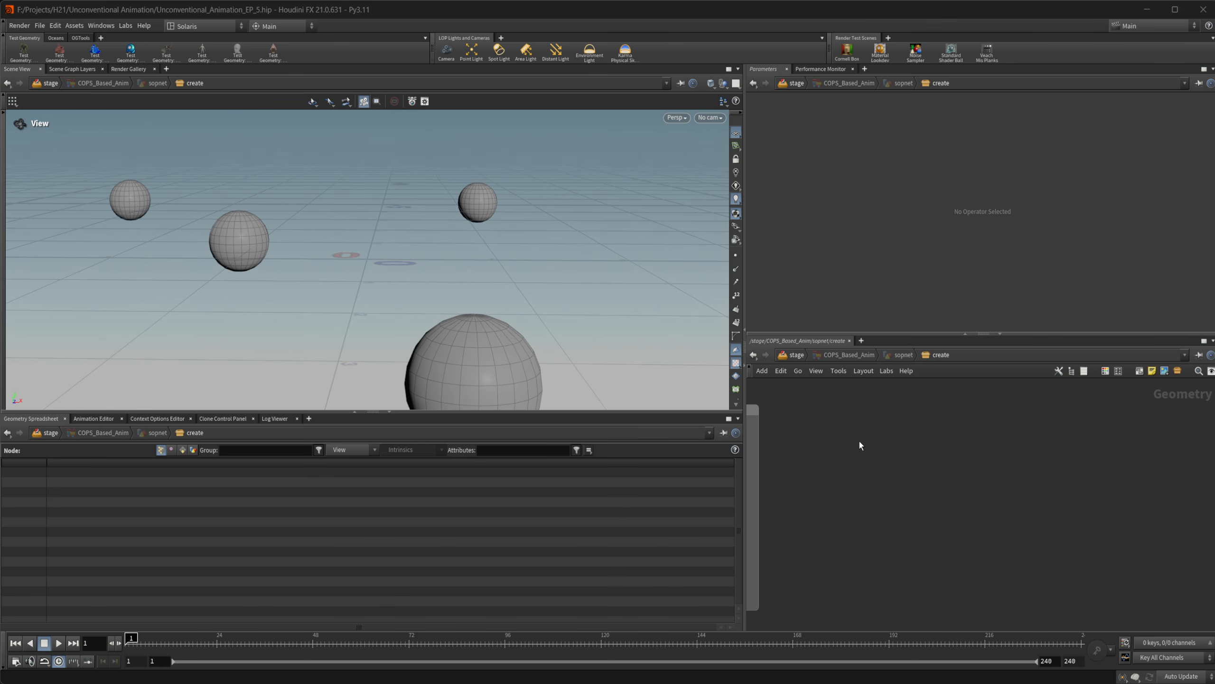
Add an Add node to the geometry network, give it one point at the origin, and display it
{"action": "key", "text": "Tab"}
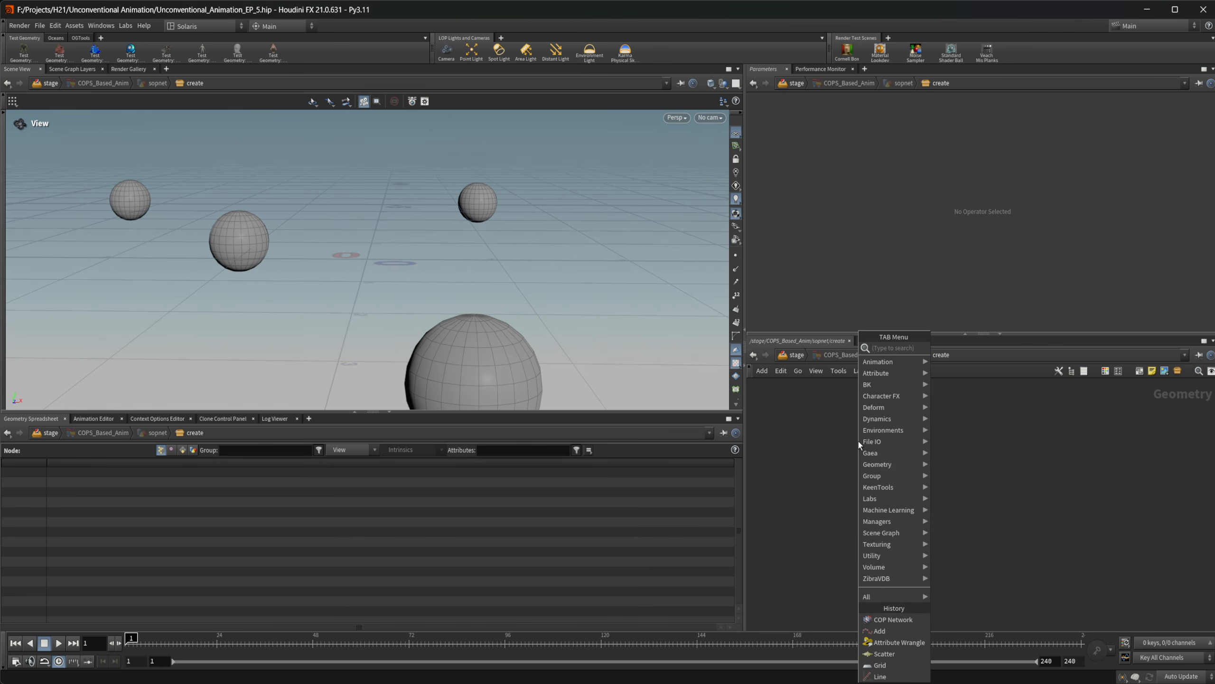
{"action": "type", "text": "add"}
{"action": "key", "text": "Return"}
{"action": "left_click", "coordinate": [858, 441]}
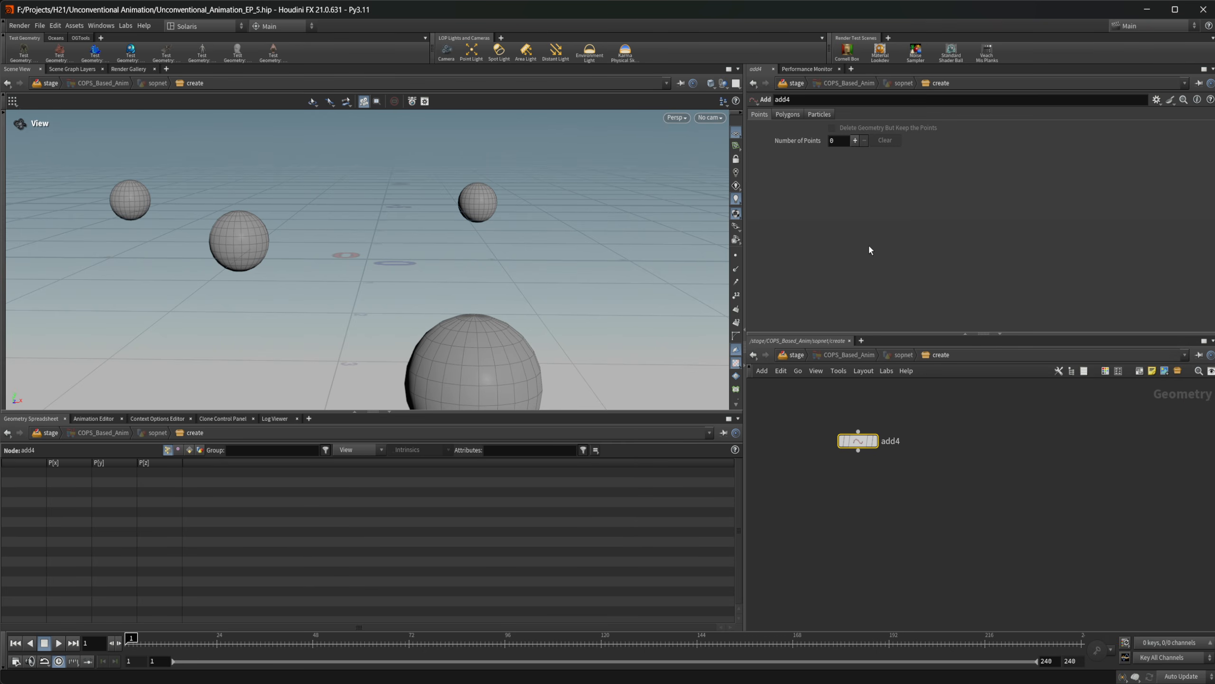
{"action": "left_click", "coordinate": [855, 140]}
{"action": "left_click", "coordinate": [872, 441]}
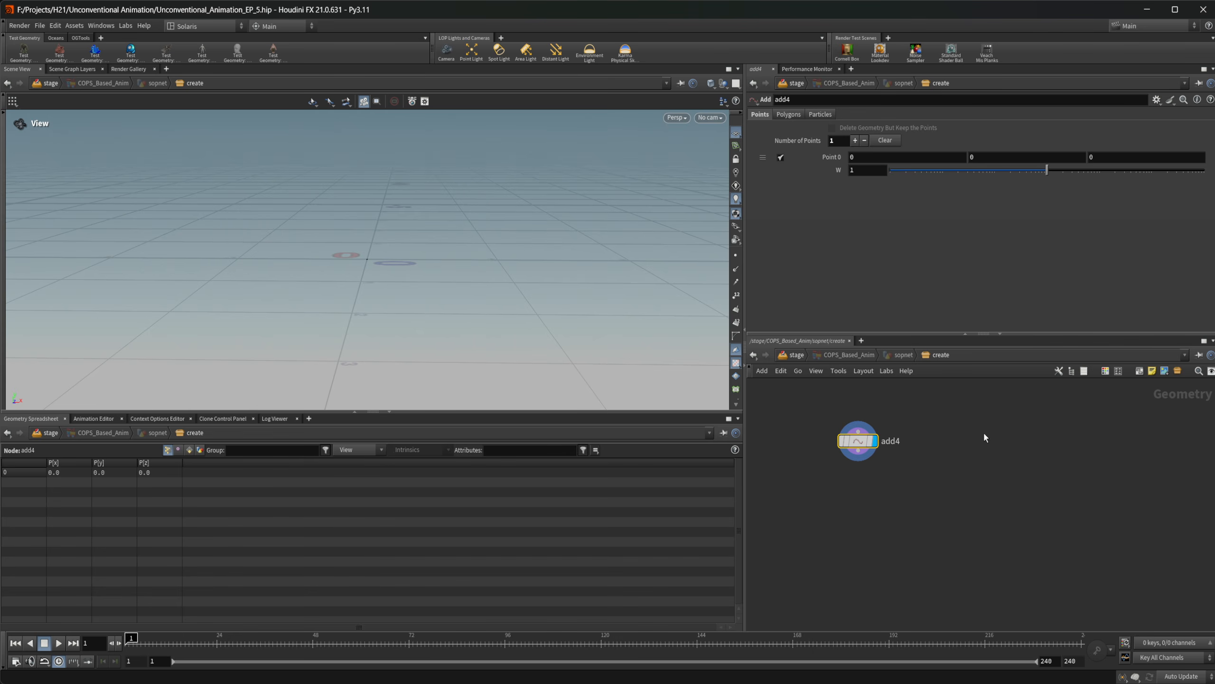
Place a COP Network node beside the Add node and display its output
{"action": "key", "text": "Tab"}
{"action": "type", "text": "cop"}
{"action": "key", "text": "Return"}
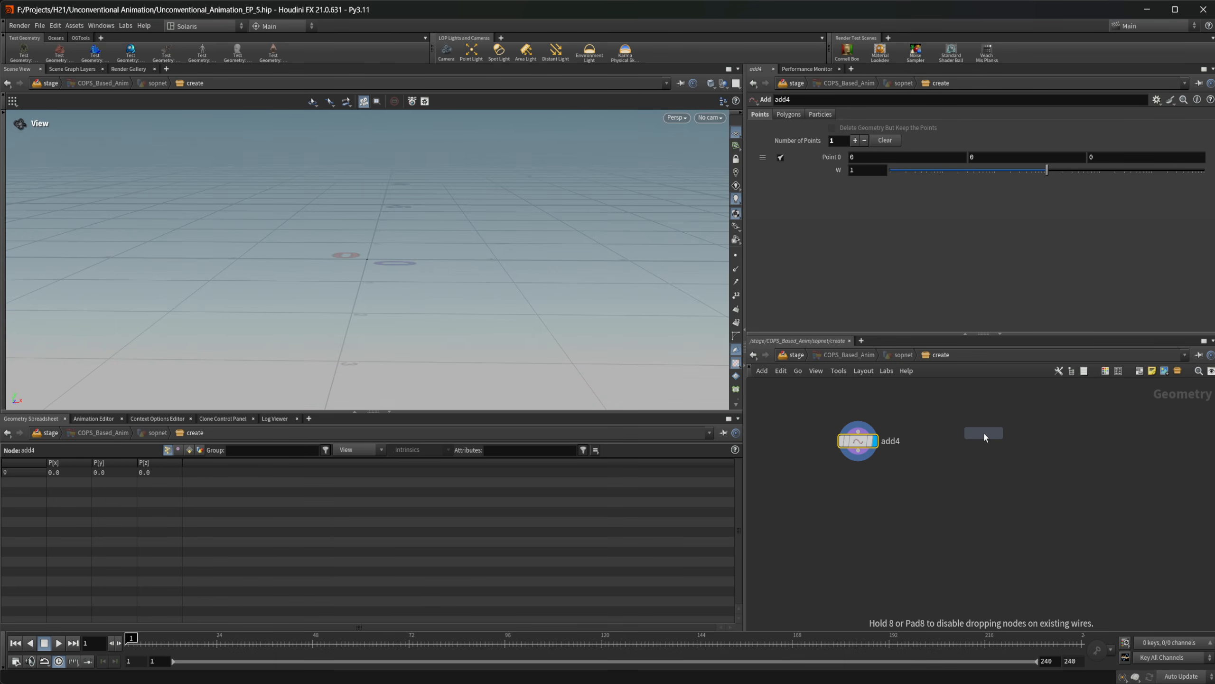
{"action": "left_click", "coordinate": [953, 441]}
{"action": "double_click", "coordinate": [951, 439]}
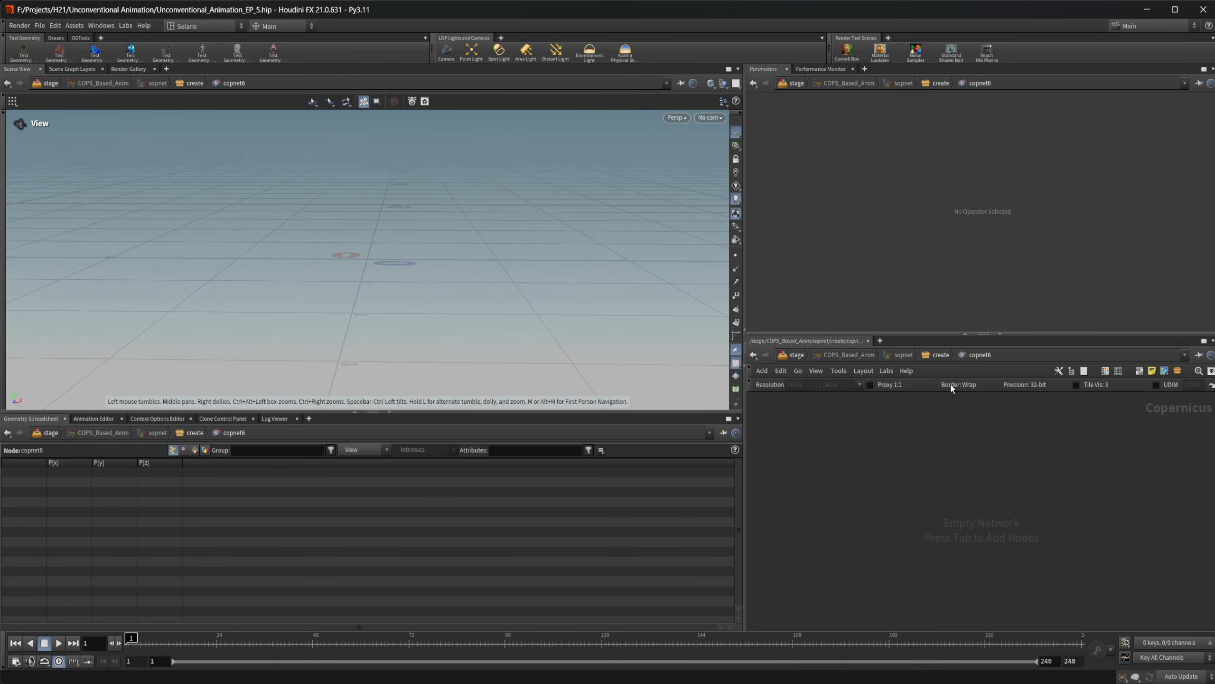
{"action": "key", "text": "u"}
{"action": "left_click", "coordinate": [957, 445]}
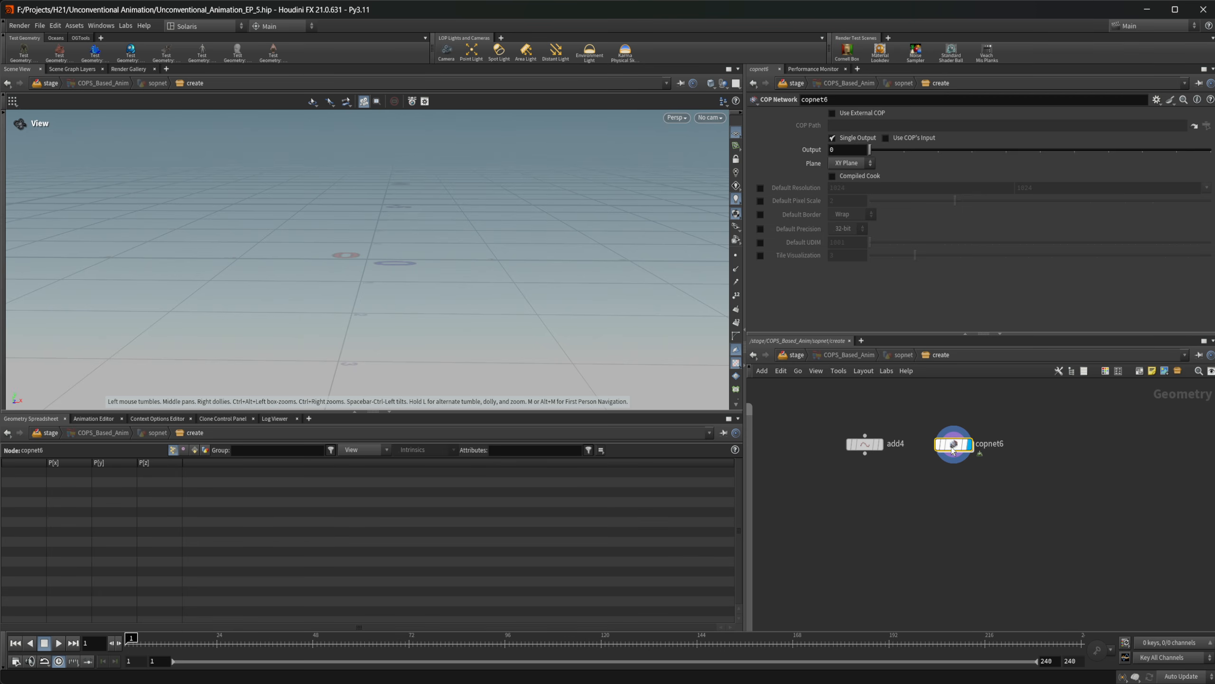
Create a Ramp Mono node inside the COP network
{"action": "double_click", "coordinate": [954, 446]}
{"action": "key", "text": "Tab"}
{"action": "type", "text": "ram"}
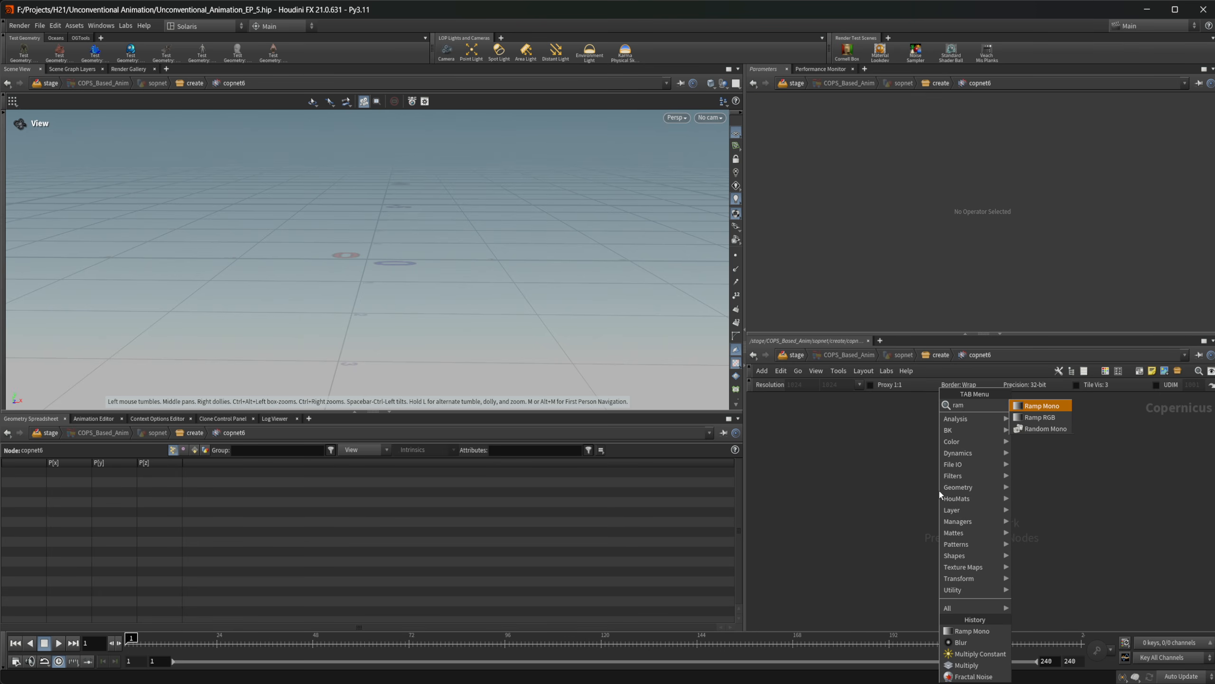
{"action": "key", "text": "Return"}
{"action": "left_click", "coordinate": [939, 488]}
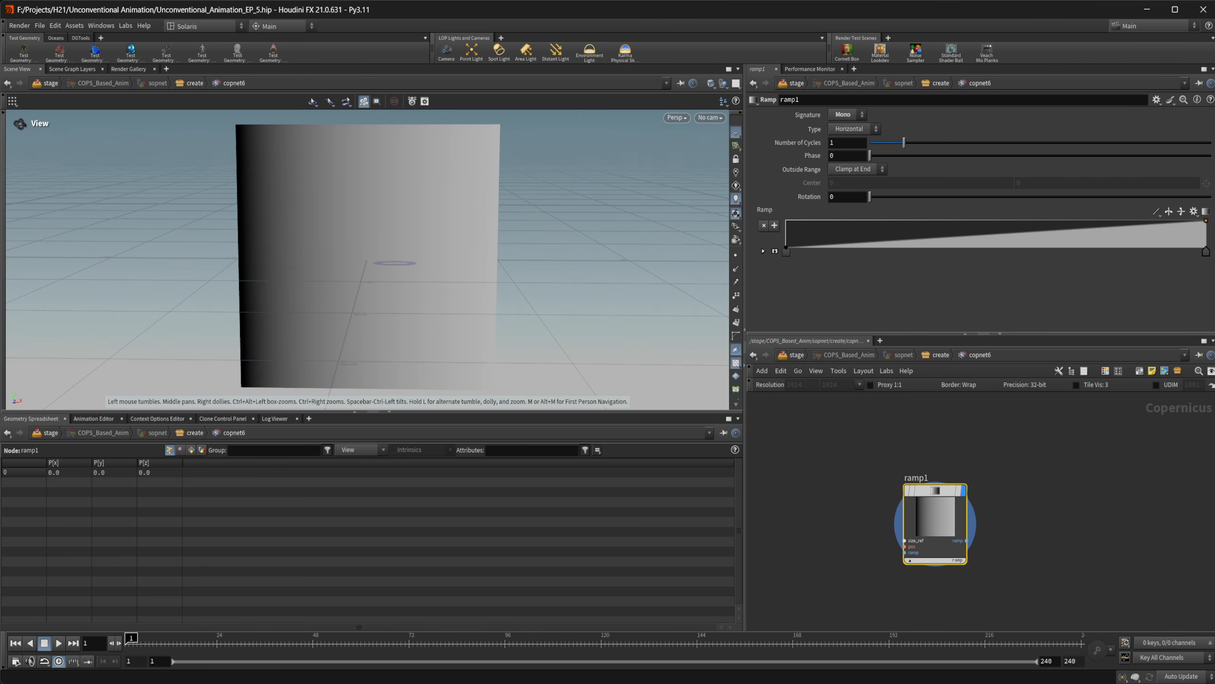
Expand the ramp's point controls and change the interpolation of the whole ramp to Bezier
{"action": "left_click", "coordinate": [764, 252]}
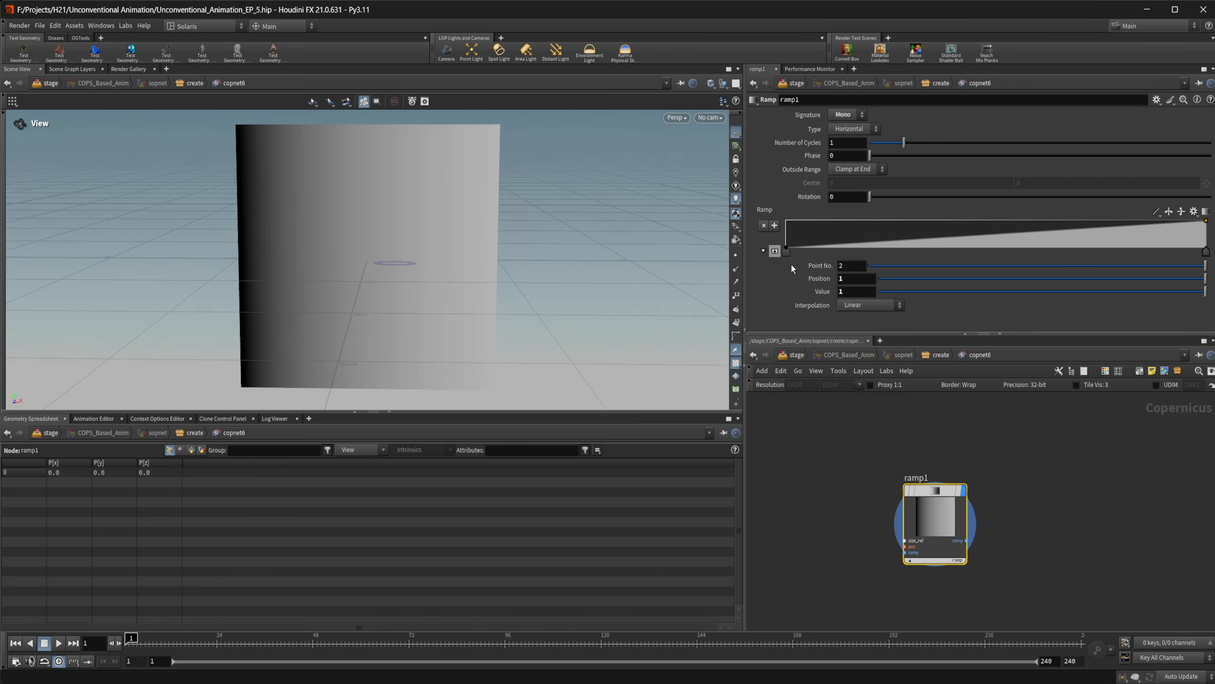
{"action": "left_click", "coordinate": [1168, 212]}
{"action": "left_click", "coordinate": [1165, 215]}
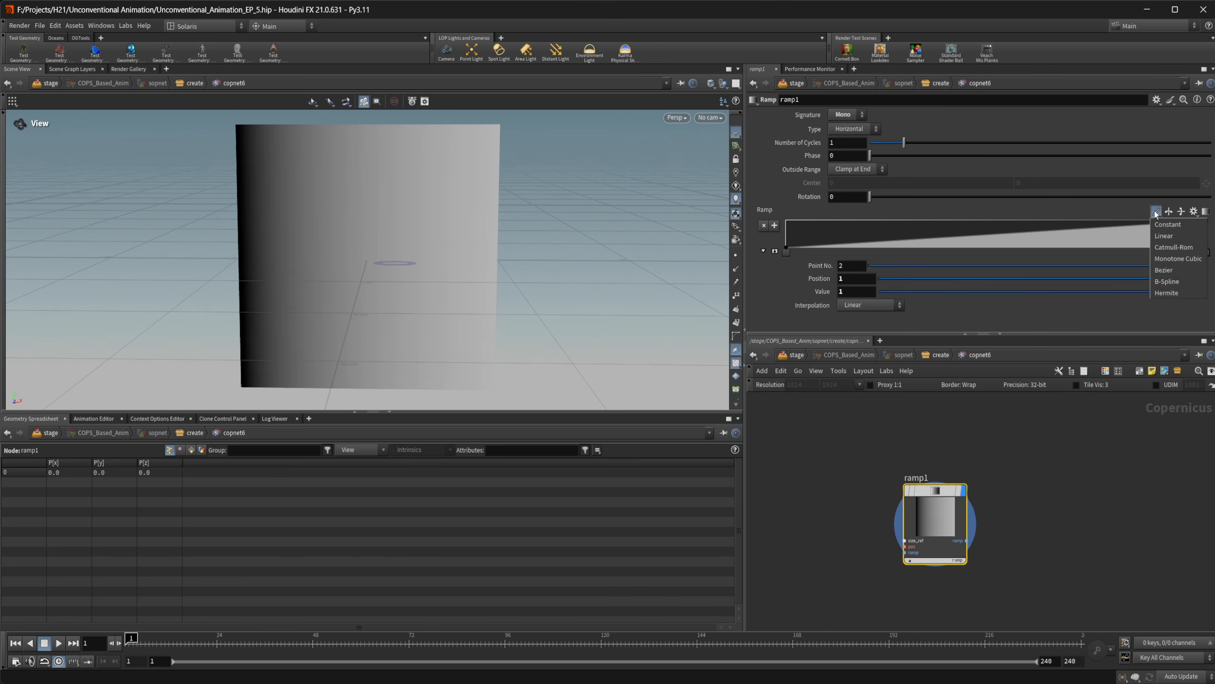
{"action": "left_click", "coordinate": [1175, 265]}
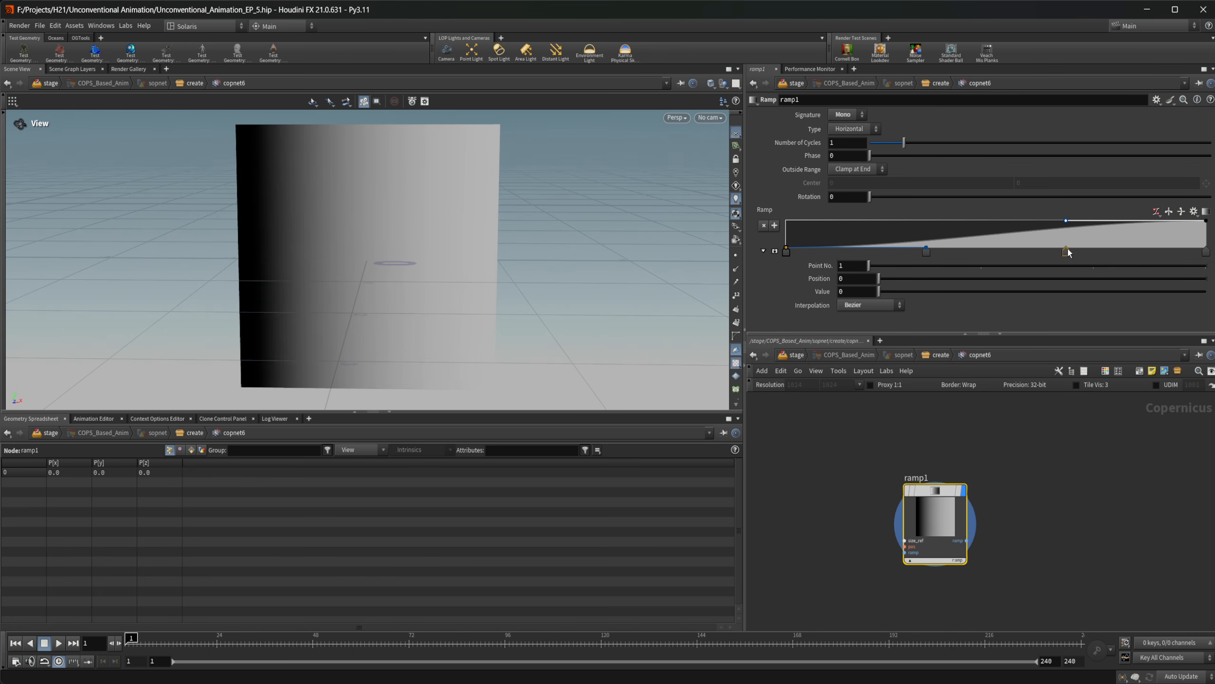
Set the fourth ramp point's value to 0 and move the third point to the far end of the ramp
{"action": "left_click", "coordinate": [1206, 251]}
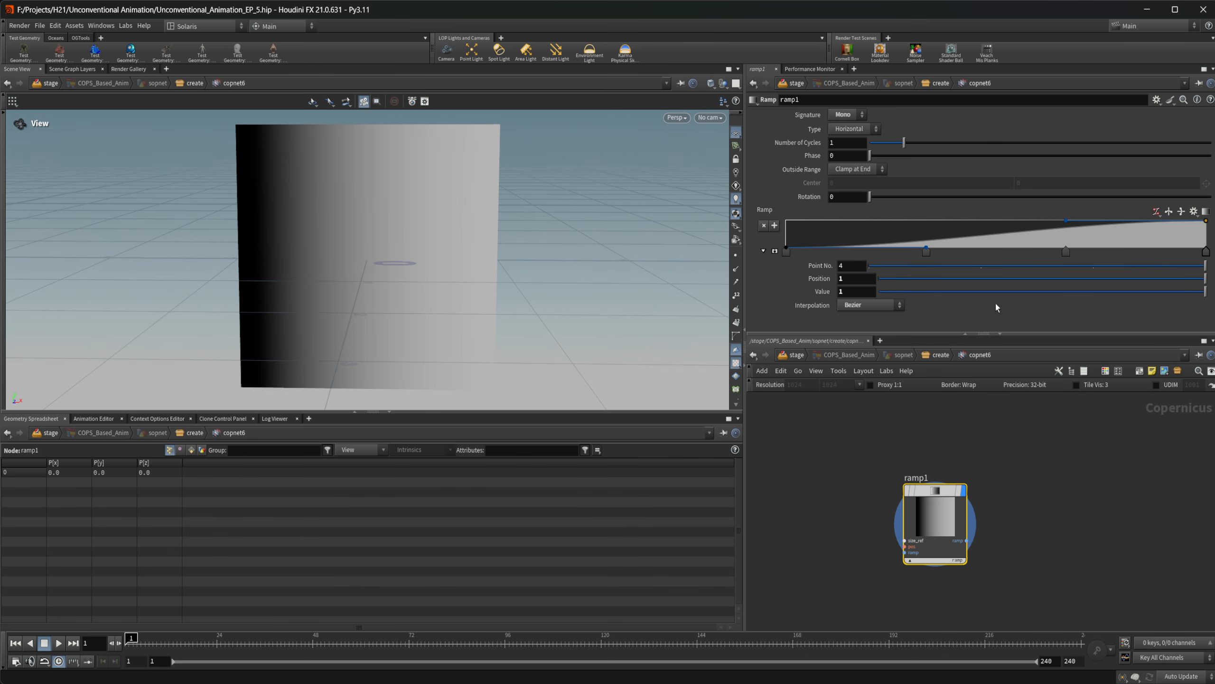
{"action": "left_click_drag", "start_coordinate": [897, 293], "coordinate": [749, 287]}
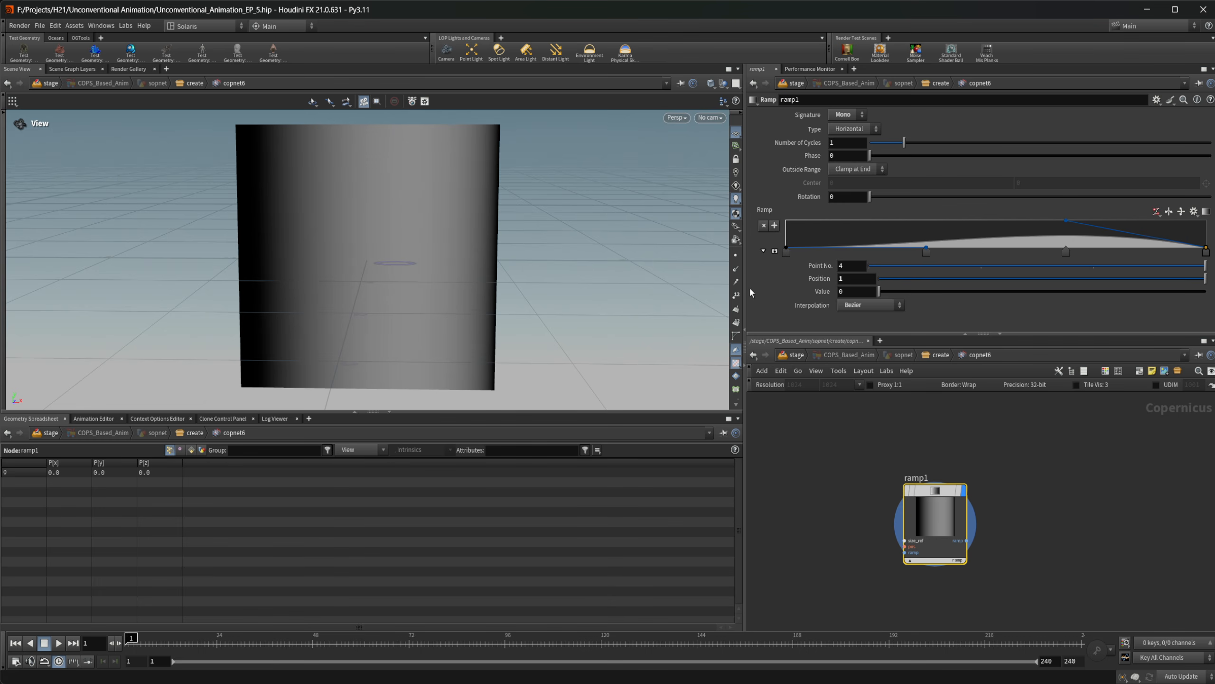
{"action": "left_click", "coordinate": [1066, 251]}
{"action": "left_click_drag", "start_coordinate": [1066, 252], "coordinate": [1206, 252]}
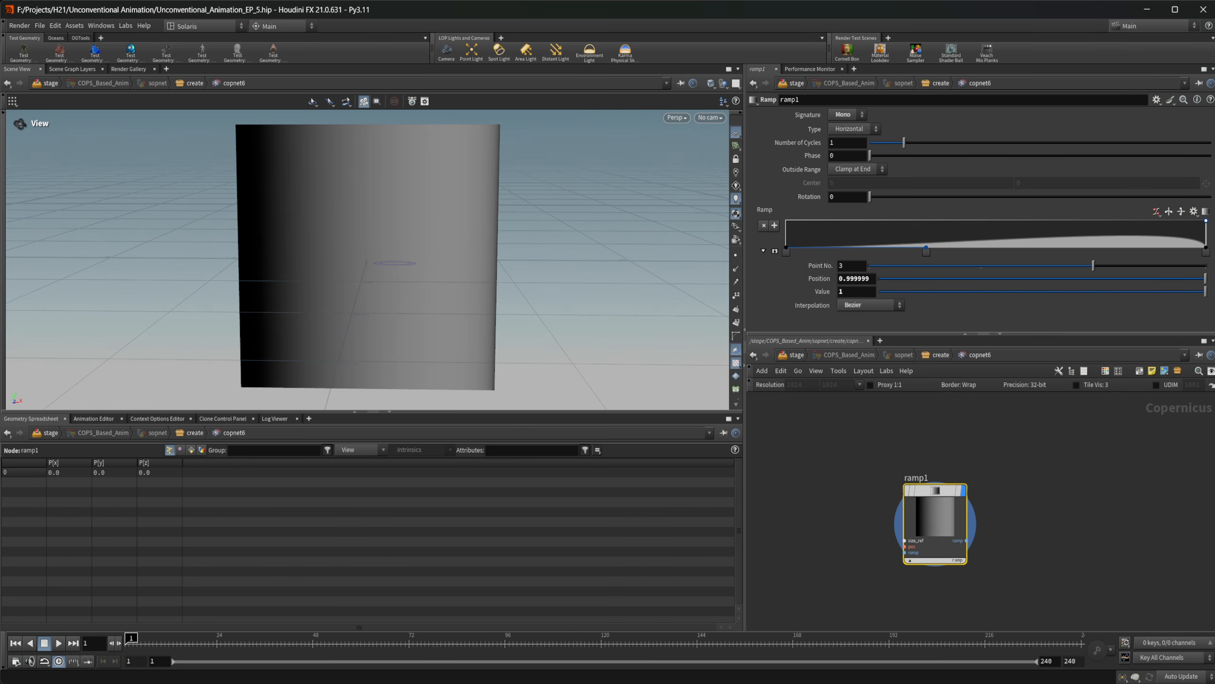
Set the second ramp point's position to 0.5 and its value to 1.99
{"action": "left_click", "coordinate": [926, 251]}
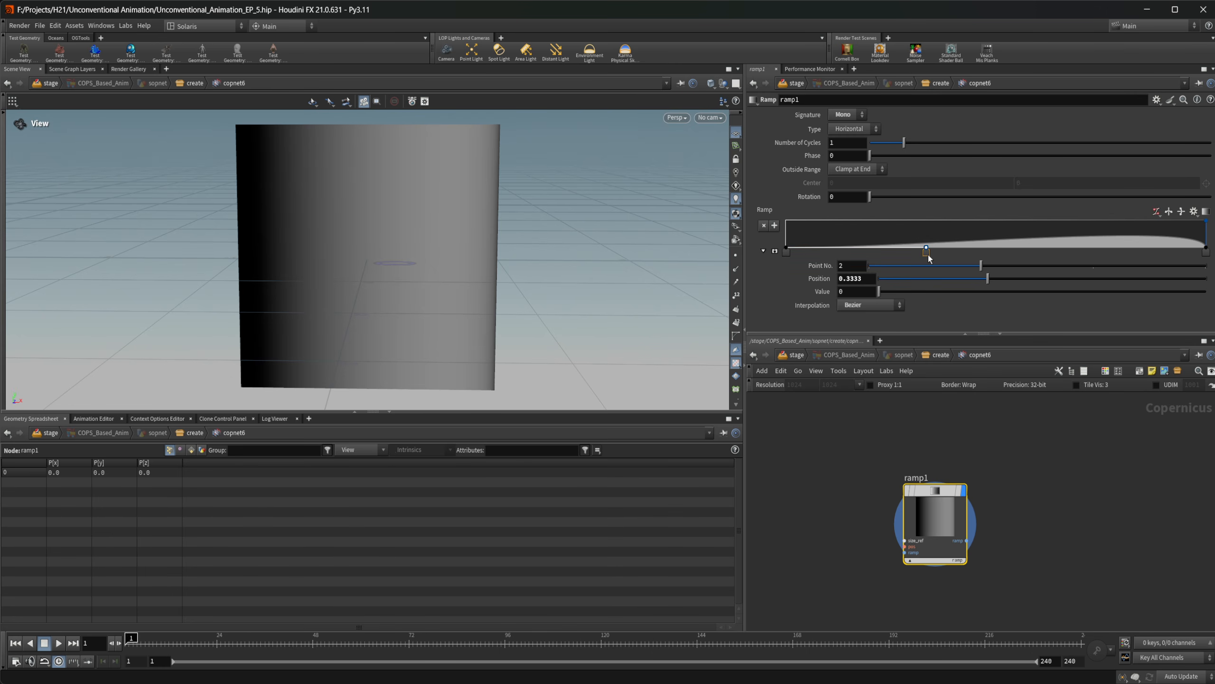
{"action": "left_click_drag", "start_coordinate": [868, 279], "coordinate": [787, 287]}
{"action": "type", "text": ".5"}
{"action": "key", "text": "Return"}
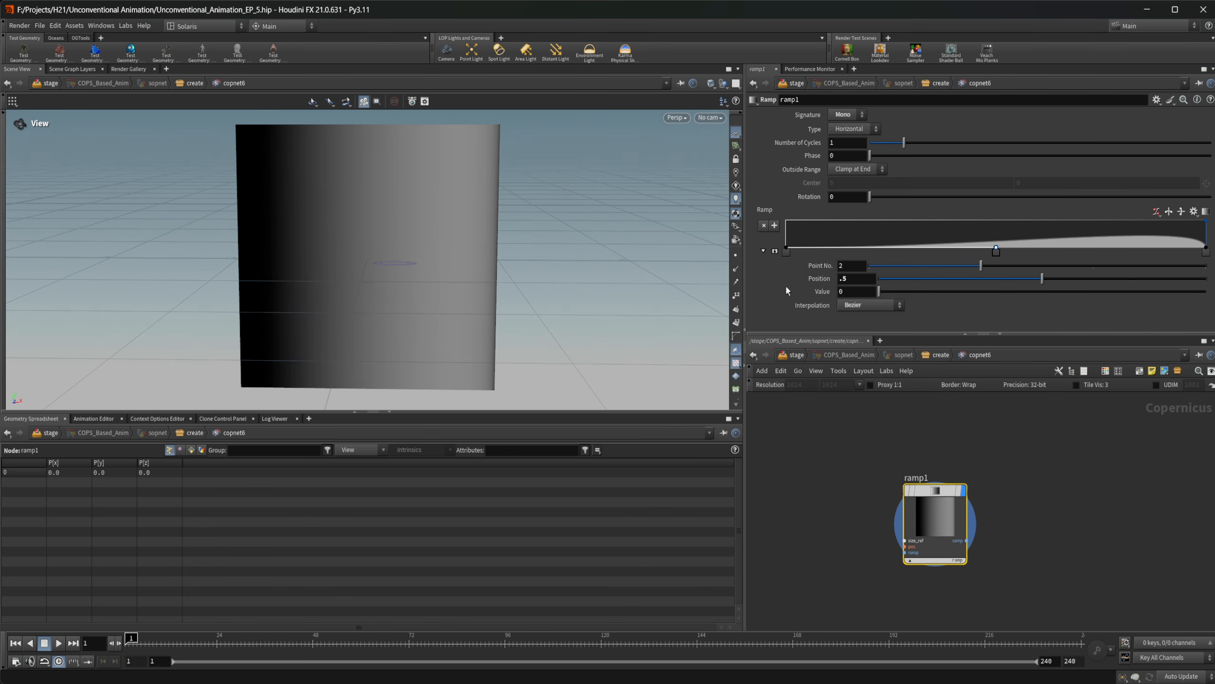
{"action": "left_click_drag", "start_coordinate": [850, 292], "coordinate": [767, 305]}
{"action": "type", "text": "1.99"}
{"action": "key", "text": "Return"}
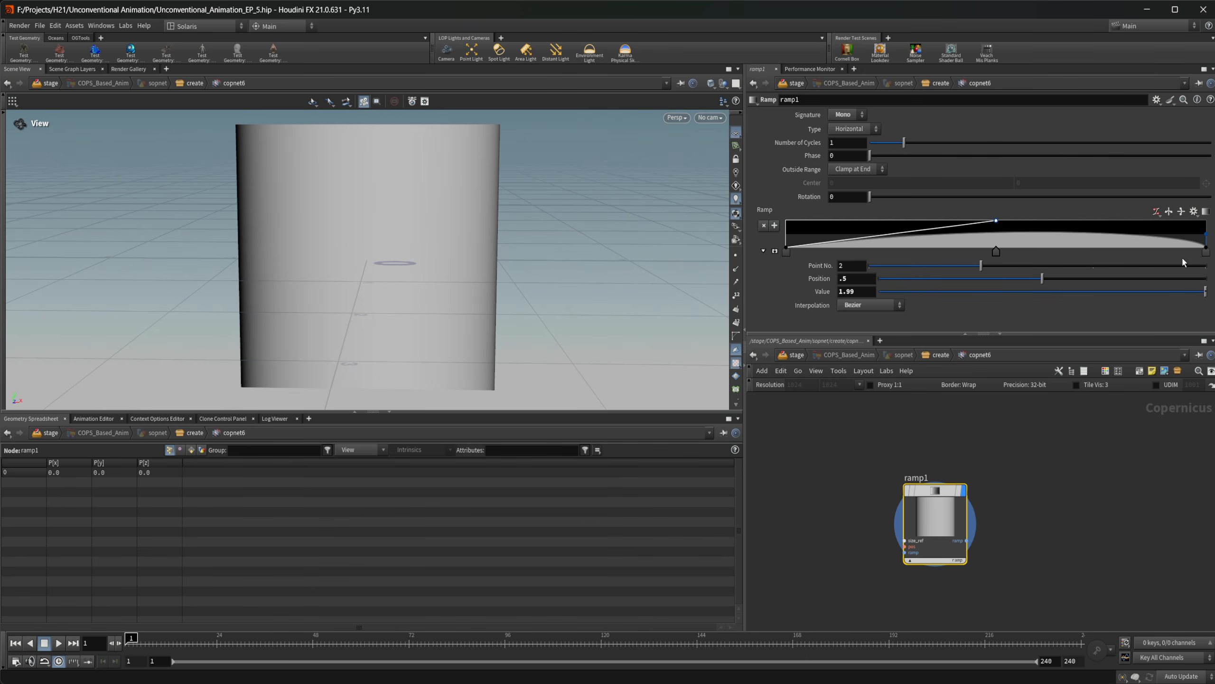
Set the third ramp point's position to 1 and its value to 0
{"action": "left_click", "coordinate": [1206, 250]}
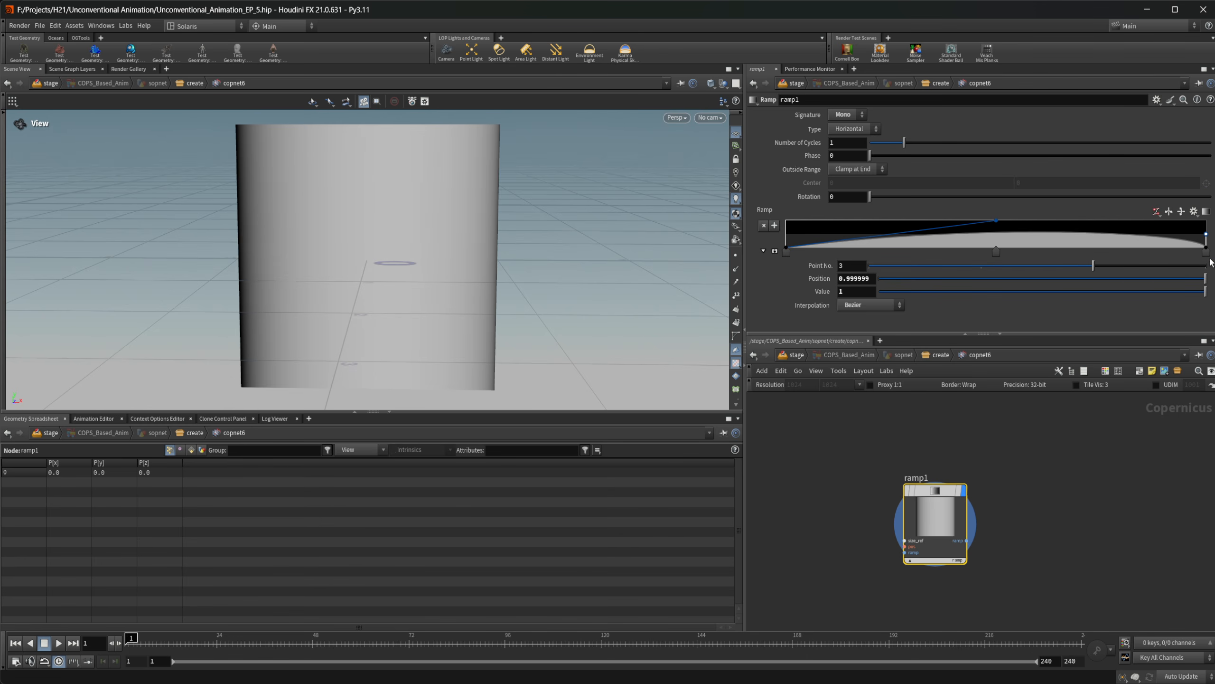
{"action": "left_click_drag", "start_coordinate": [1207, 250], "coordinate": [792, 296]}
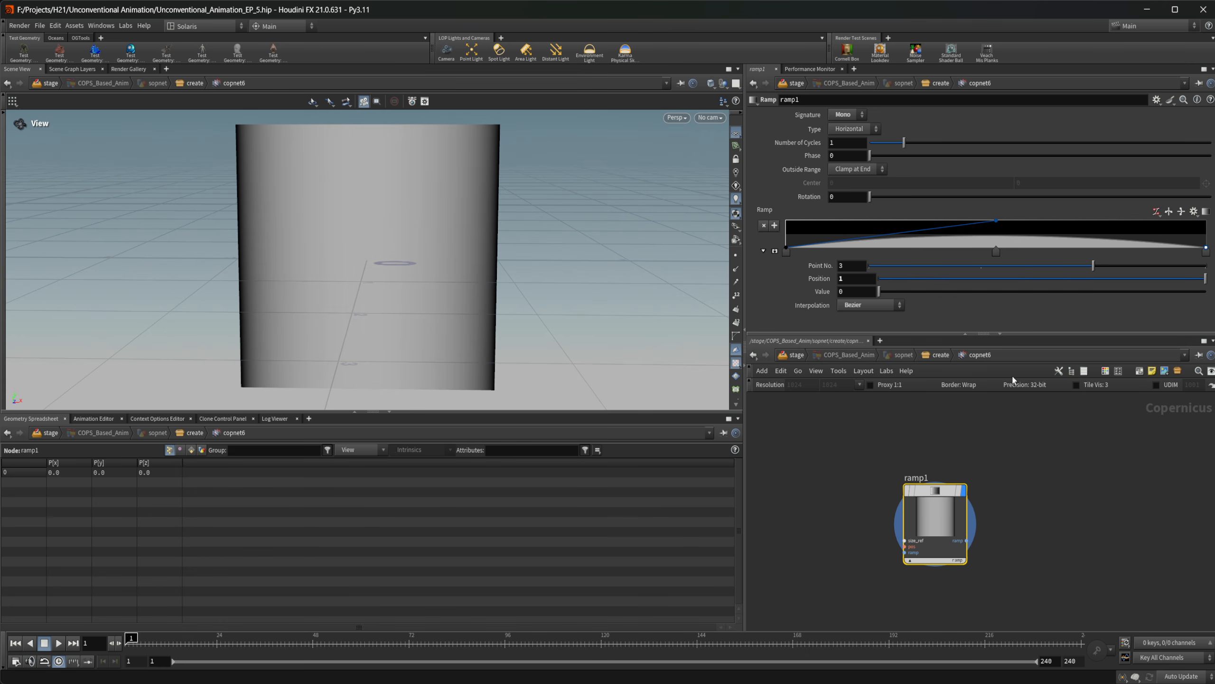
{"action": "left_click", "coordinate": [1024, 501]}
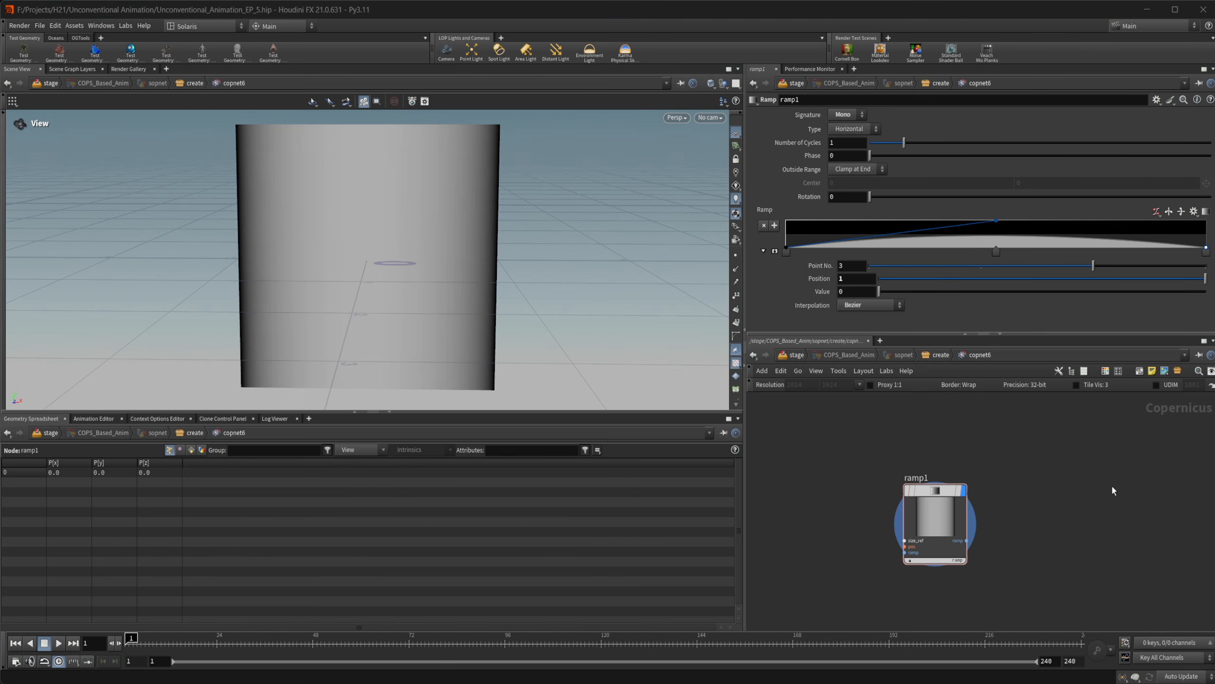
Add a Transform 2D node beside the ramp node
{"action": "key", "text": "Tab"}
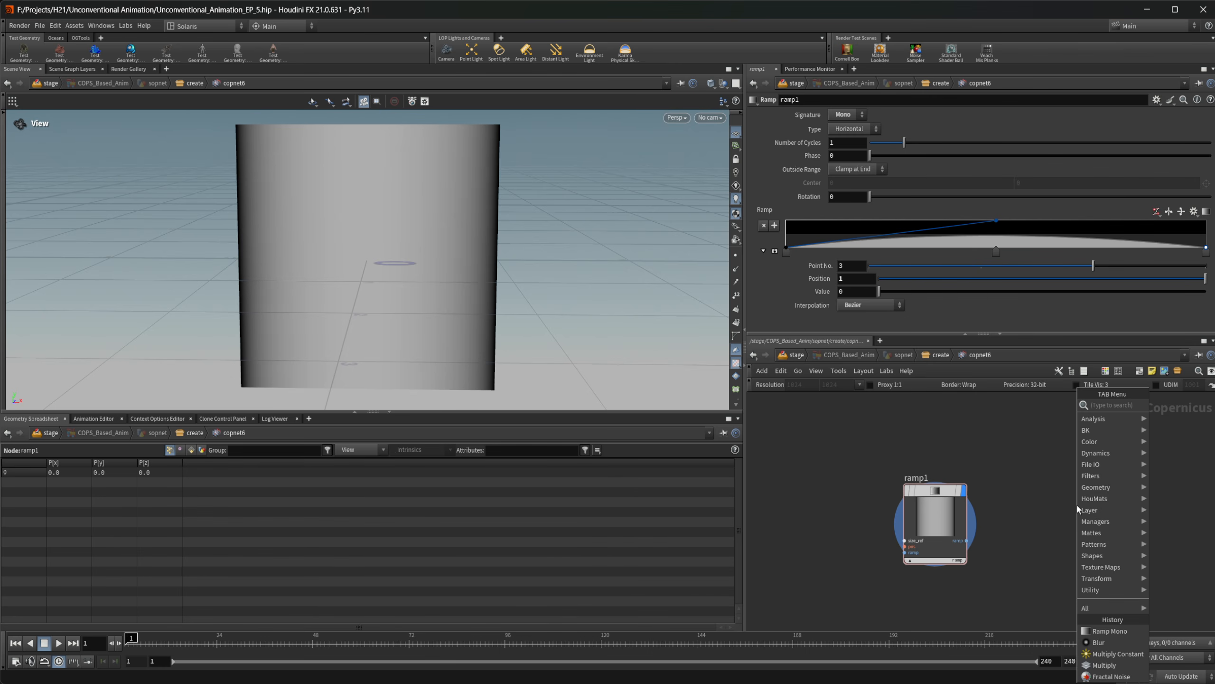
{"action": "key", "text": "Escape"}
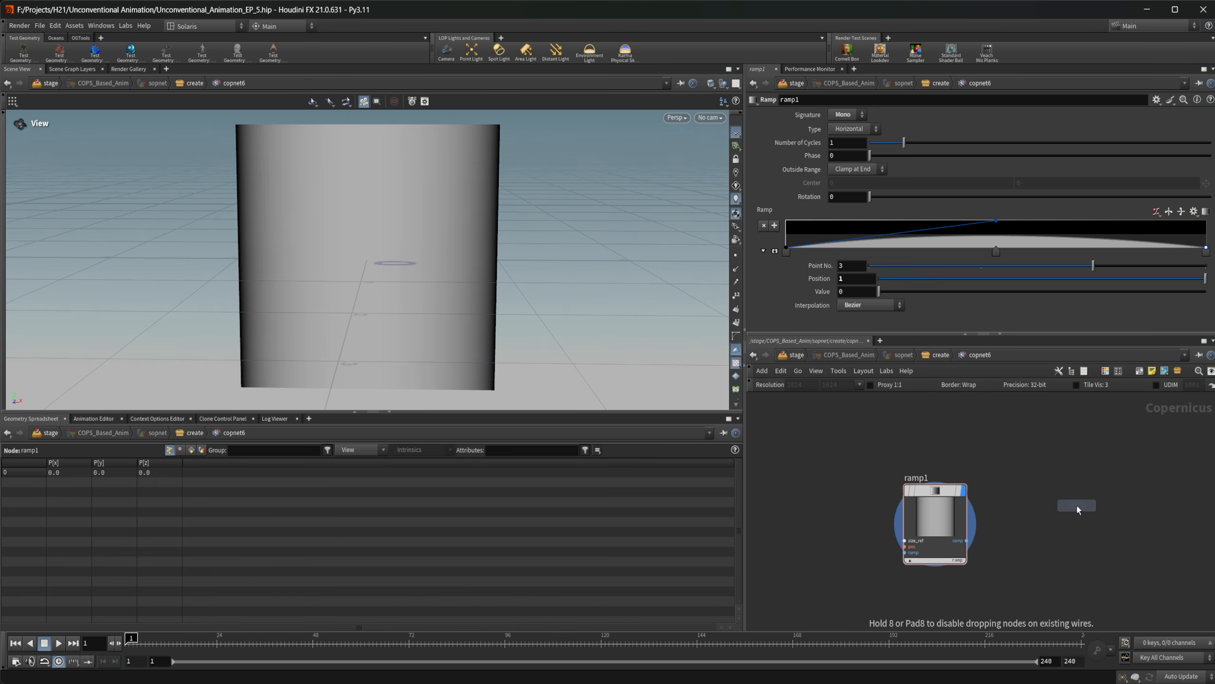
{"action": "left_click", "coordinate": [1077, 507]}
{"action": "left_click_drag", "start_coordinate": [1077, 507], "coordinate": [1066, 497]}
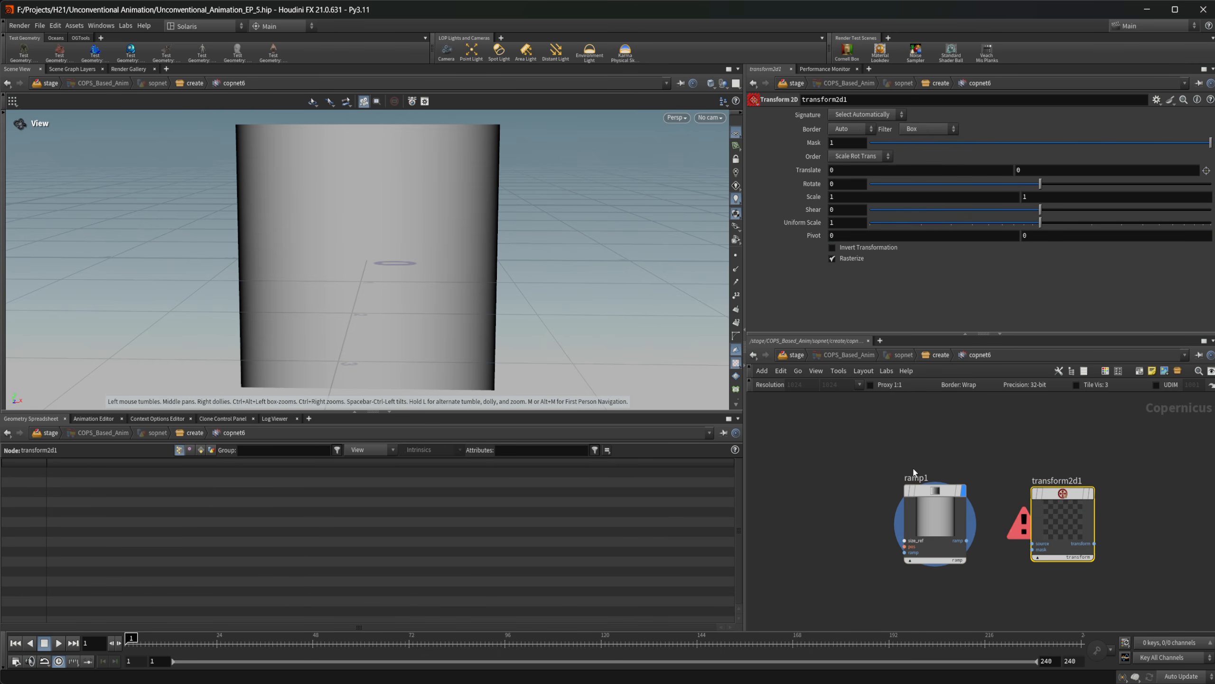
Go up to the geometry network and compare the Add node's point with the COP network's image in the viewport
{"action": "left_click", "coordinate": [932, 356]}
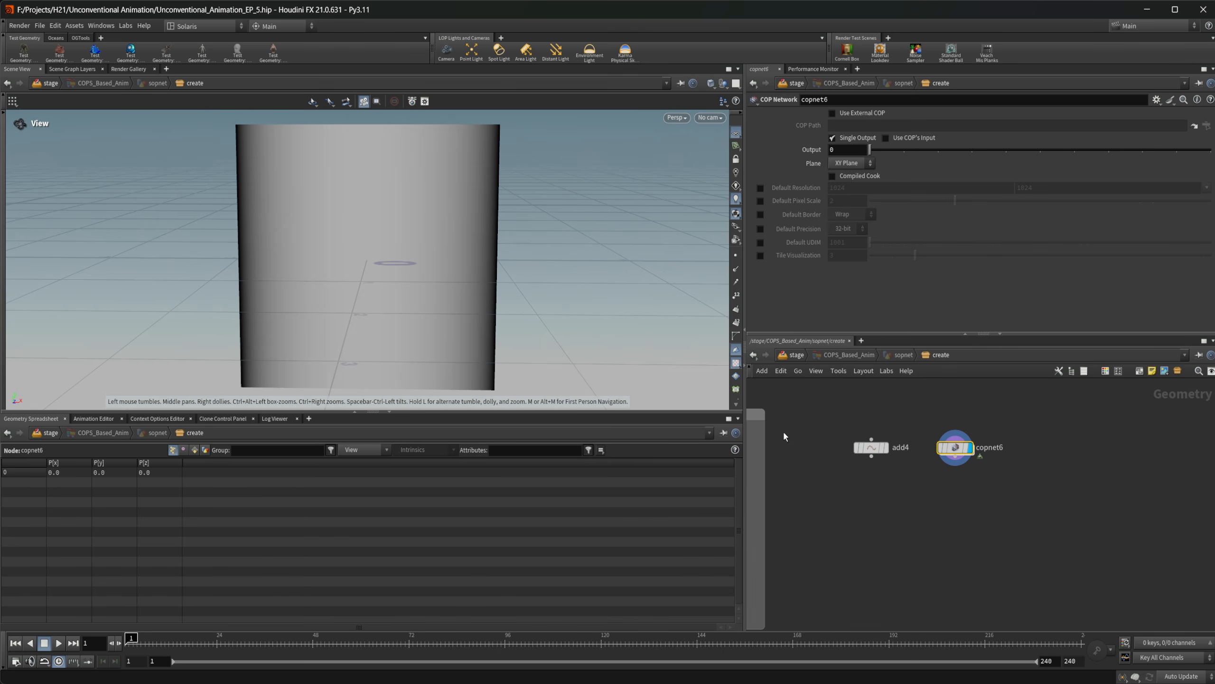
{"action": "left_click", "coordinate": [887, 447]}
{"action": "right_click_drag", "start_coordinate": [458, 266], "coordinate": [236, 295]}
{"action": "middle_click_drag", "start_coordinate": [359, 287], "coordinate": [295, 347]}
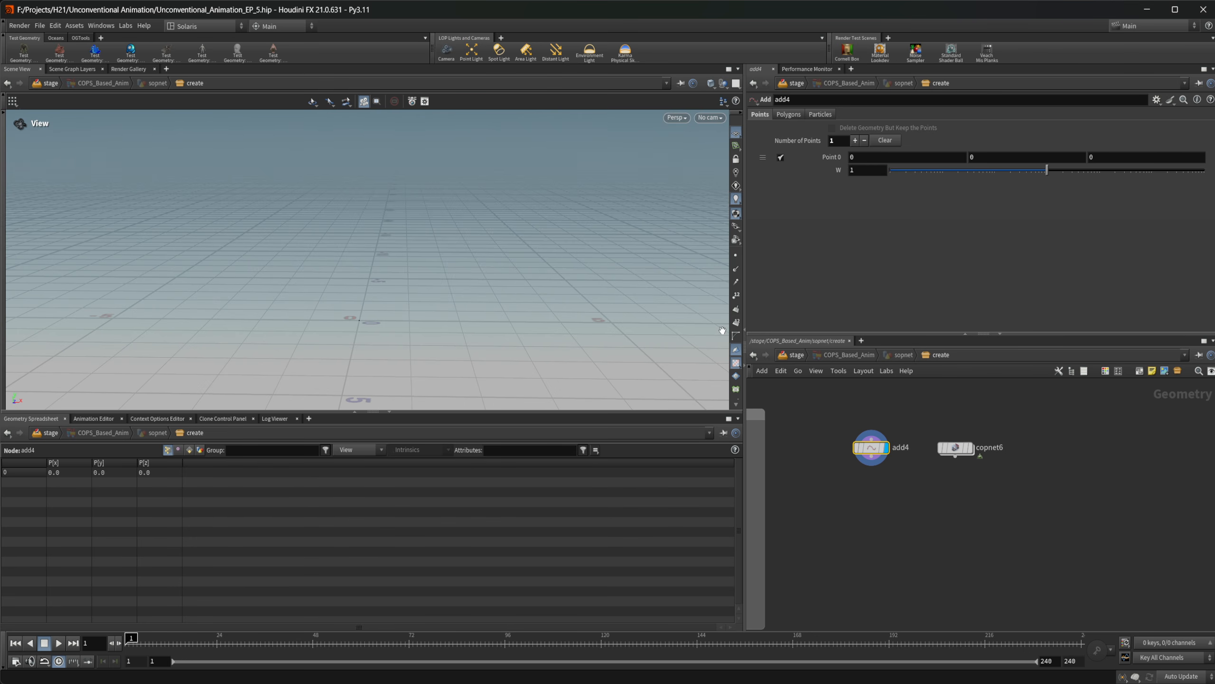
{"action": "left_click", "coordinate": [952, 448]}
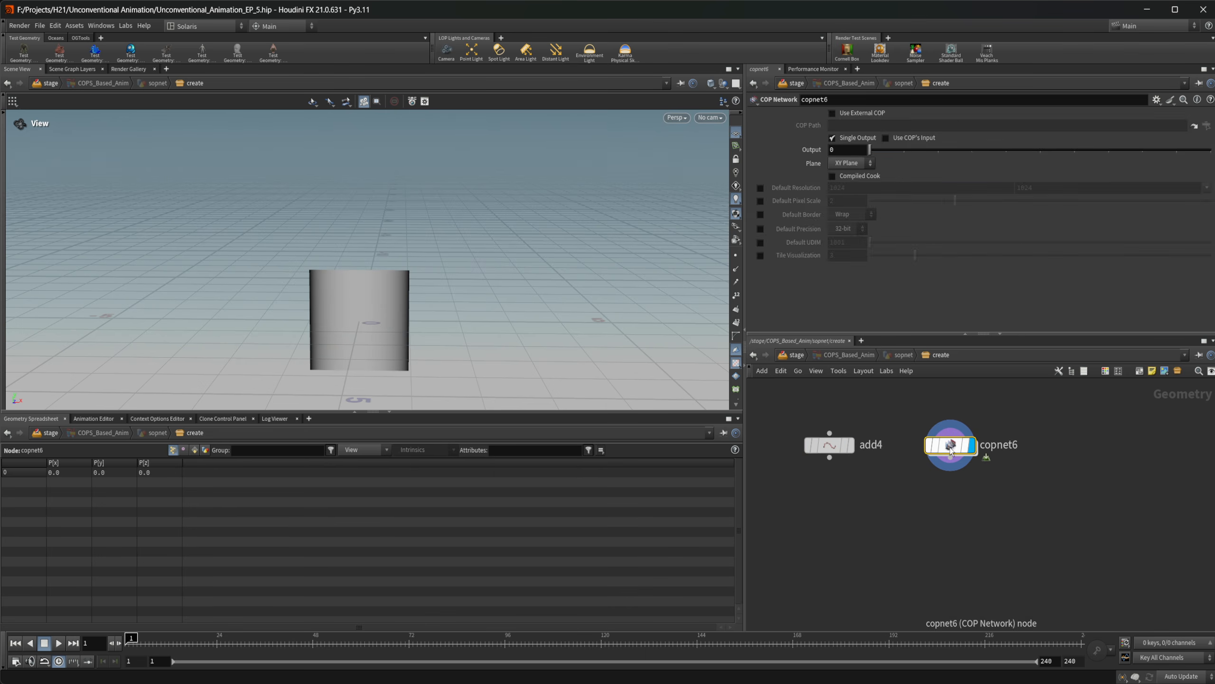
Inside the COP network, connect the ramp output to the Transform 2D node's source input and display the transform
{"action": "double_click", "coordinate": [950, 448]}
{"action": "middle_click_drag", "start_coordinate": [1031, 533], "coordinate": [895, 528]}
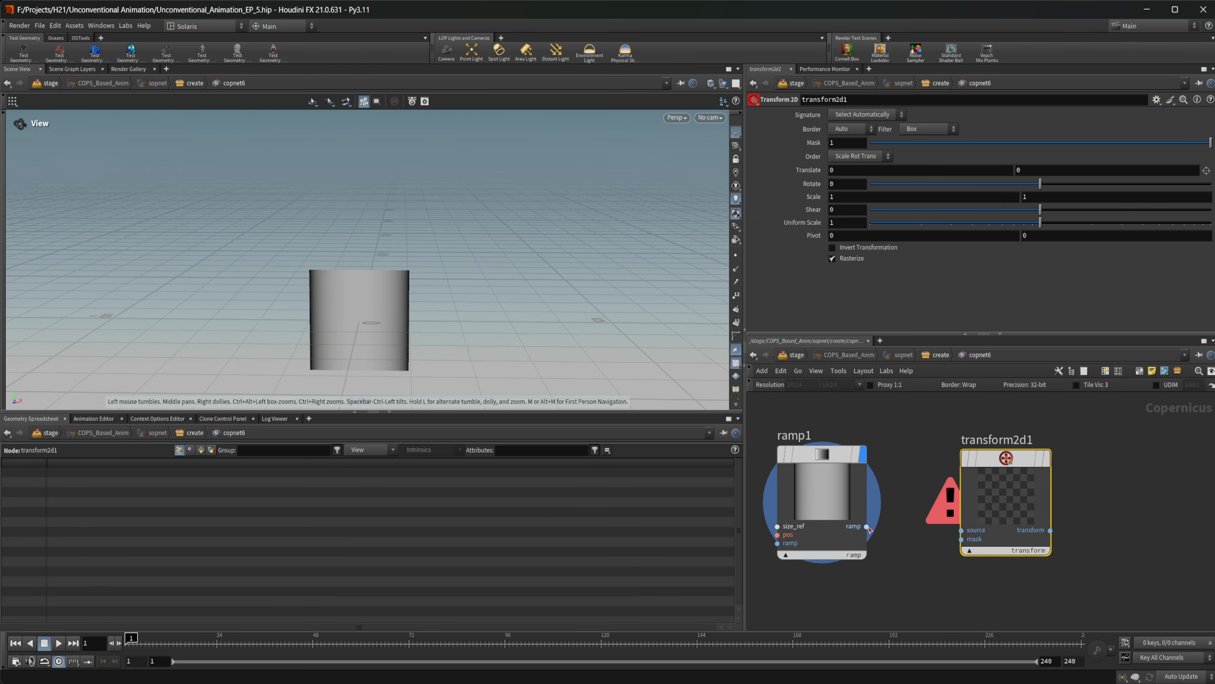
{"action": "left_click_drag", "start_coordinate": [866, 526], "coordinate": [962, 530]}
{"action": "key", "text": "r"}
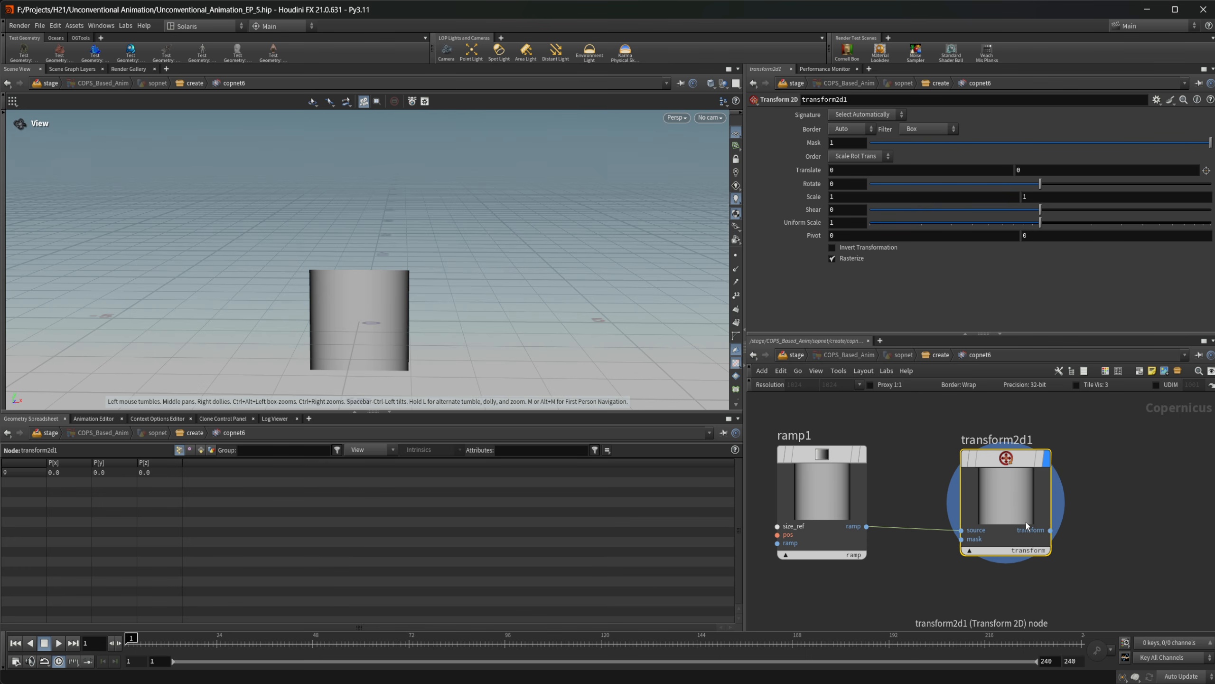
Set the Transform 2D node's X translate to 0.2
{"action": "left_click_drag", "start_coordinate": [857, 172], "coordinate": [720, 175]}
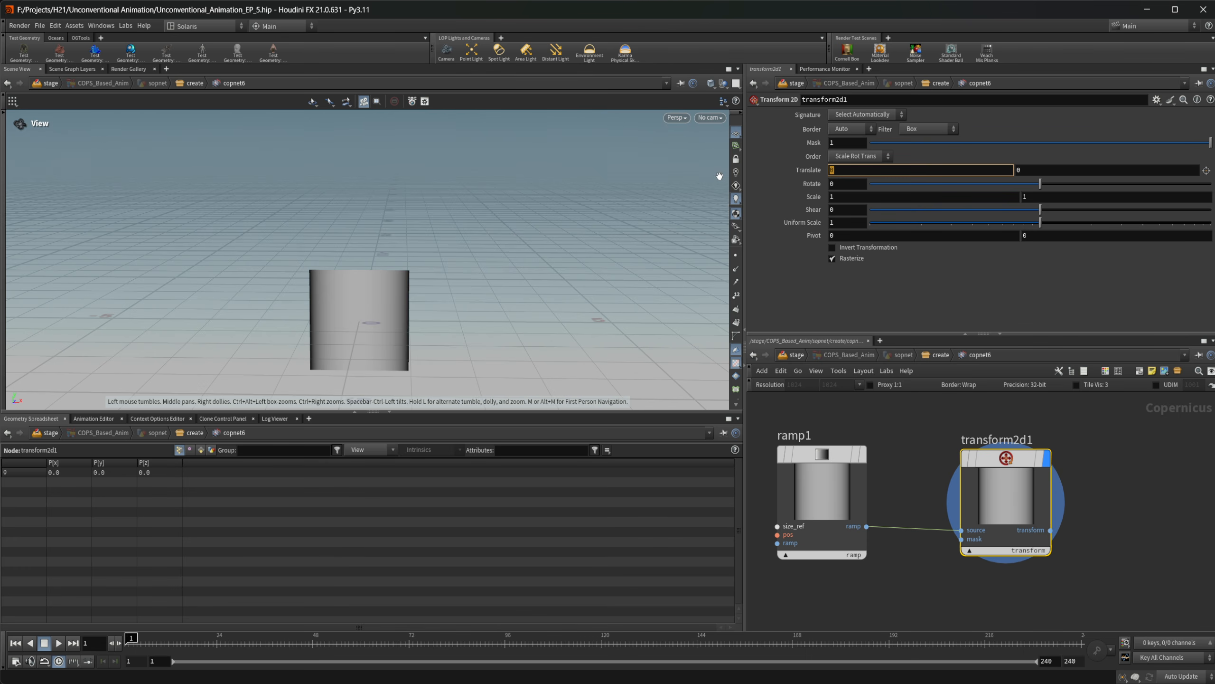
{"action": "type", "text": ".2"}
{"action": "key", "text": "Return"}
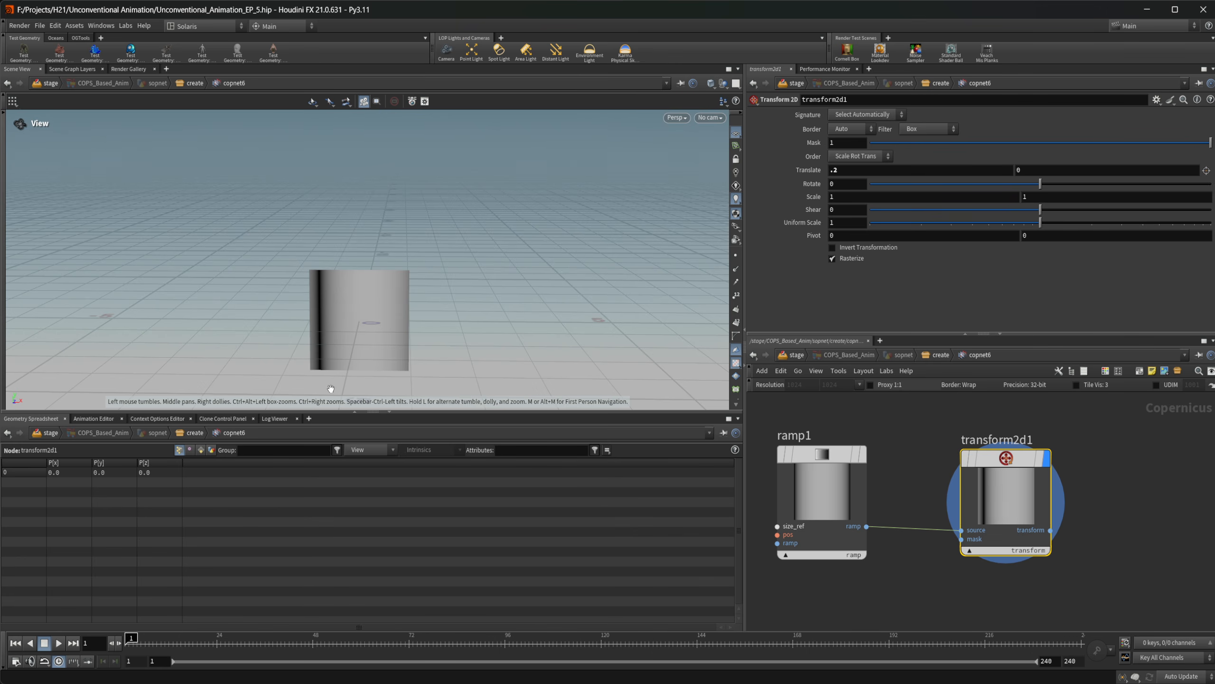
{"action": "scroll", "coordinate": [535, 301], "scroll_direction": "up", "scroll_amount": 3}
{"action": "scroll", "coordinate": [468, 336], "scroll_direction": "up", "scroll_amount": 3}
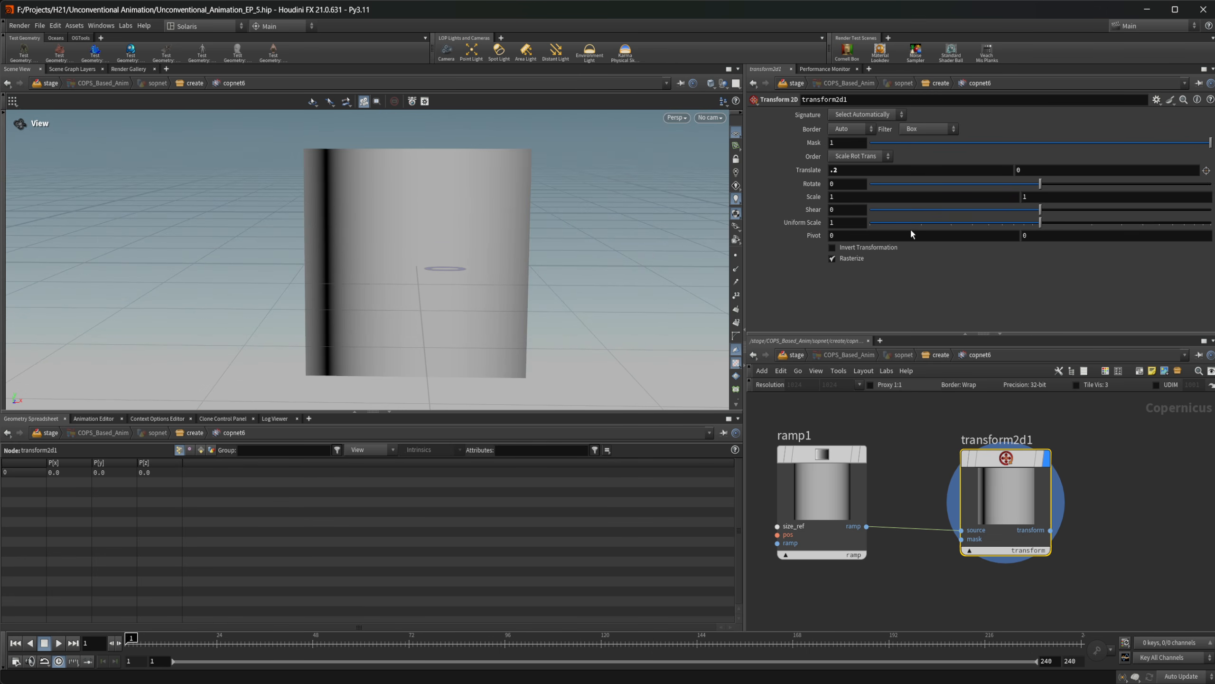
Set the Transform 2D node's X scale to 0.125 to repeat the ramp as narrow stripes
{"action": "left_click", "coordinate": [843, 196]}
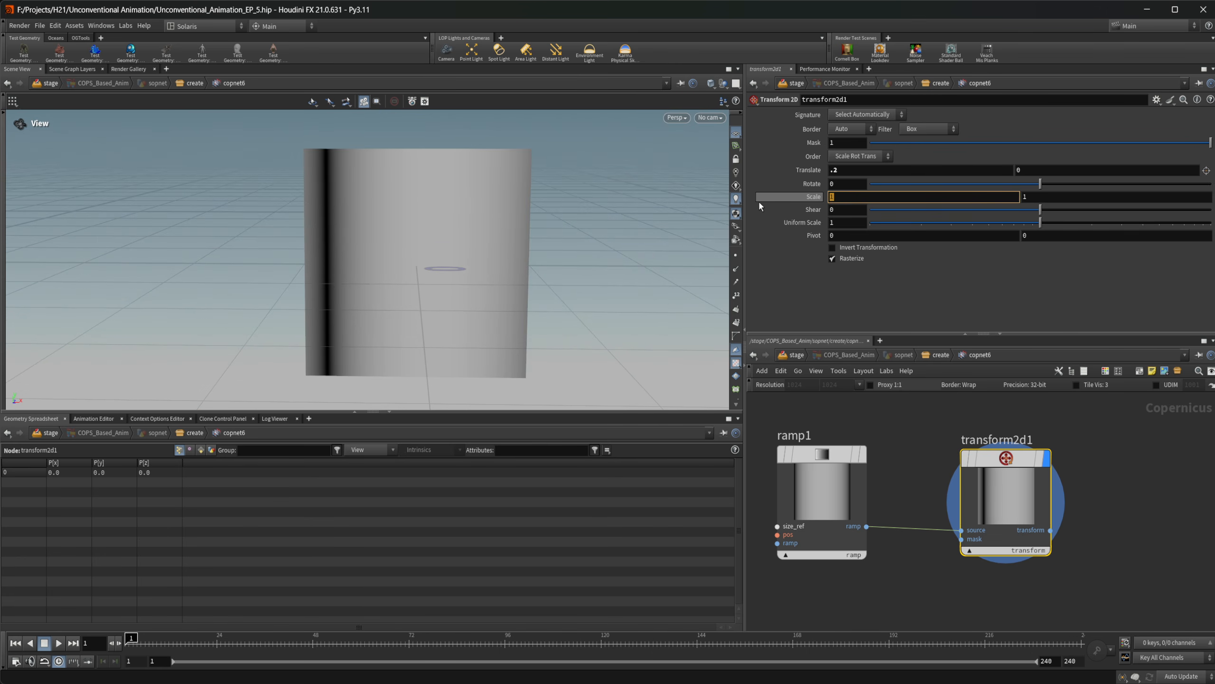
{"action": "type", "text": ".125"}
{"action": "key", "text": "Return"}
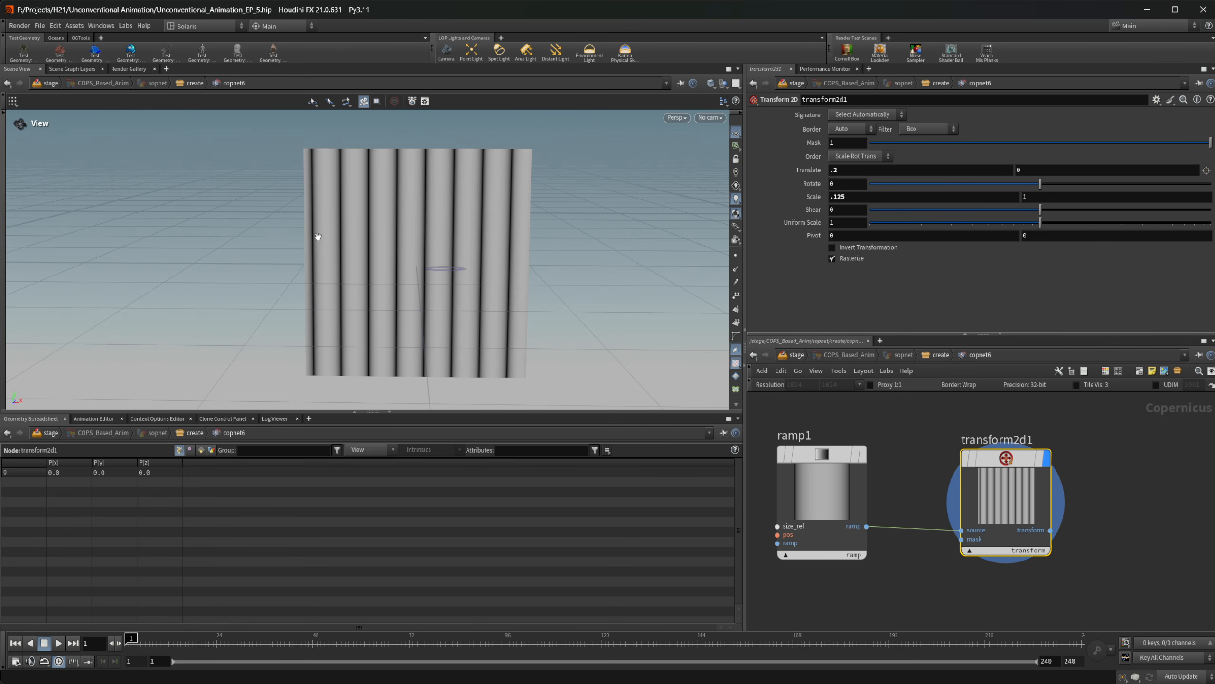
Go up to the geometry network and add an Attribute Wrangle node below the Add node
{"action": "left_click", "coordinate": [928, 357]}
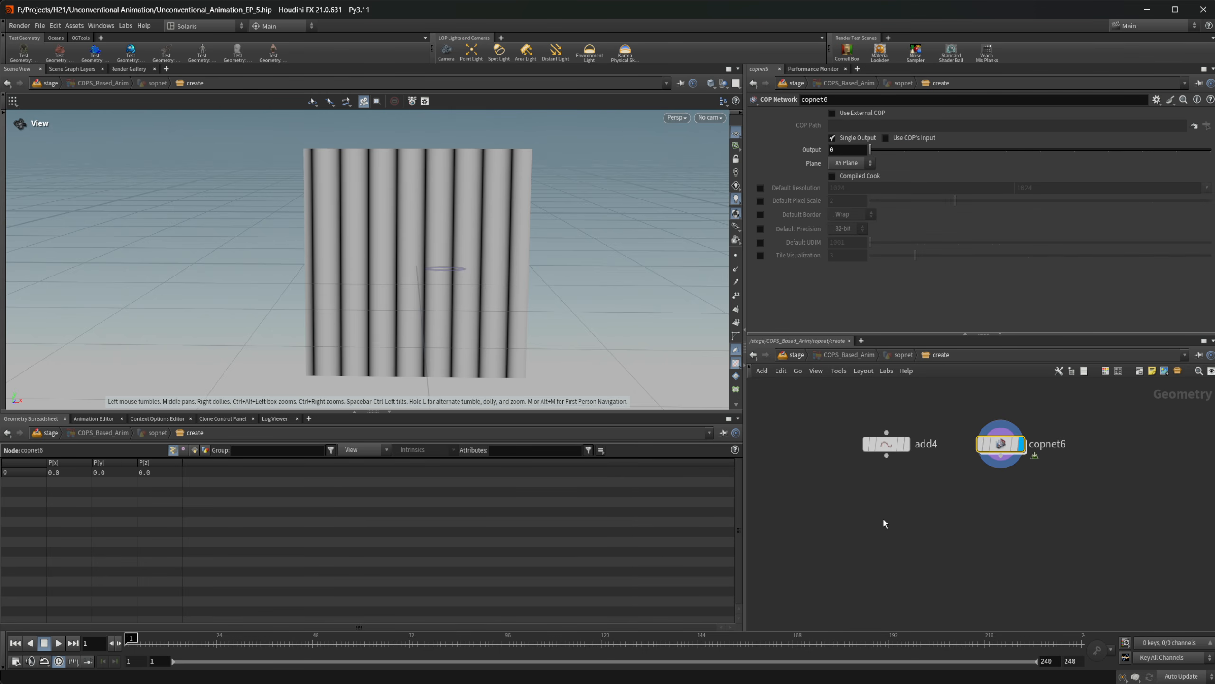
{"action": "key", "text": "Tab"}
{"action": "type", "text": "att wr"}
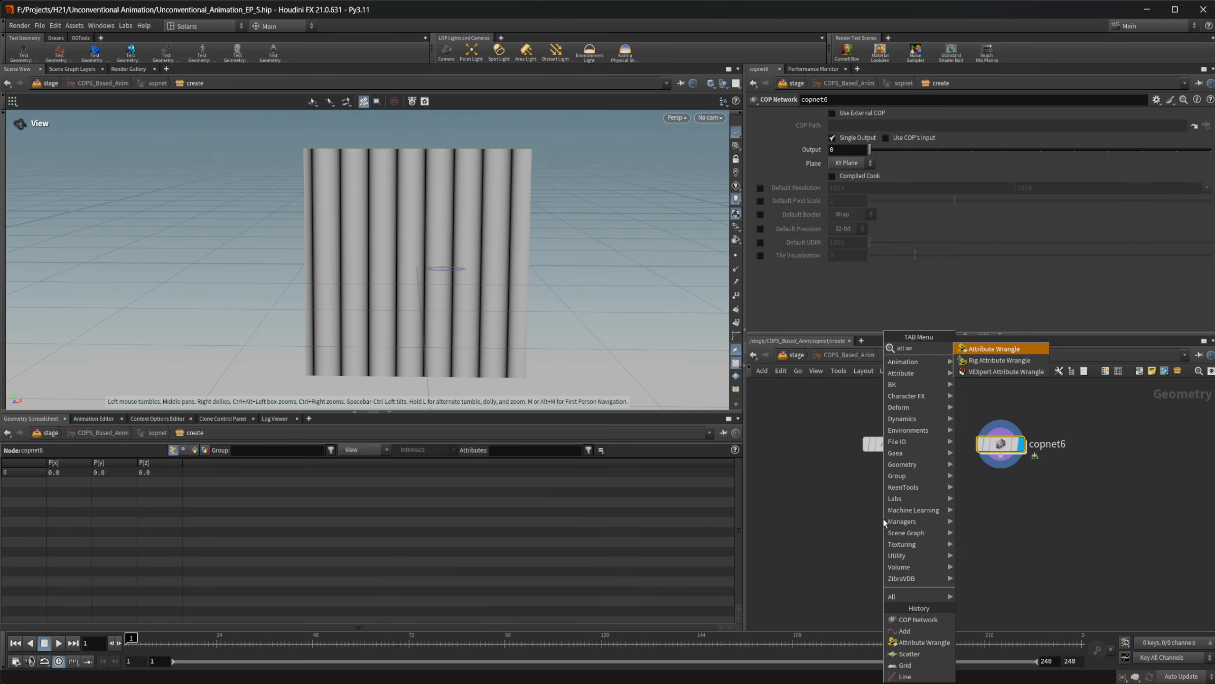
{"action": "key", "text": "Return"}
{"action": "left_click", "coordinate": [883, 518]}
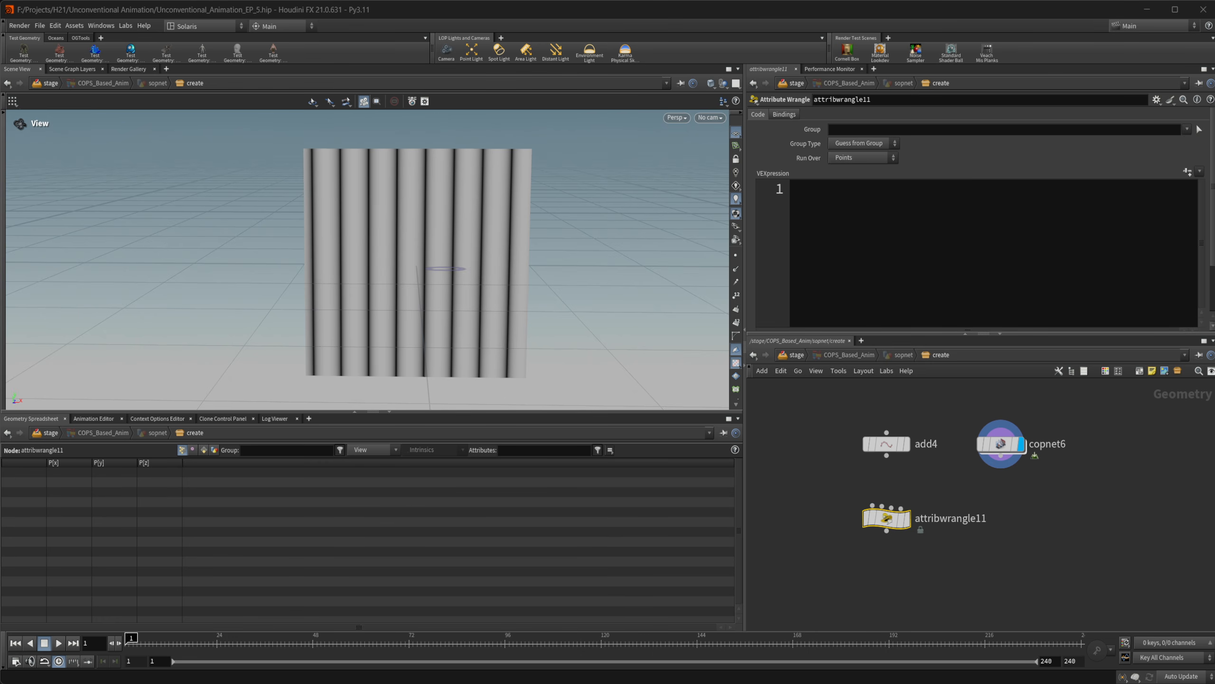
{"action": "middle_click_drag", "start_coordinate": [976, 564], "coordinate": [1026, 564]}
{"action": "left_click_drag", "start_coordinate": [934, 518], "coordinate": [943, 523]}
Add a polygon Sphere node beside the Attribute Wrangle
{"action": "key", "text": "Tab"}
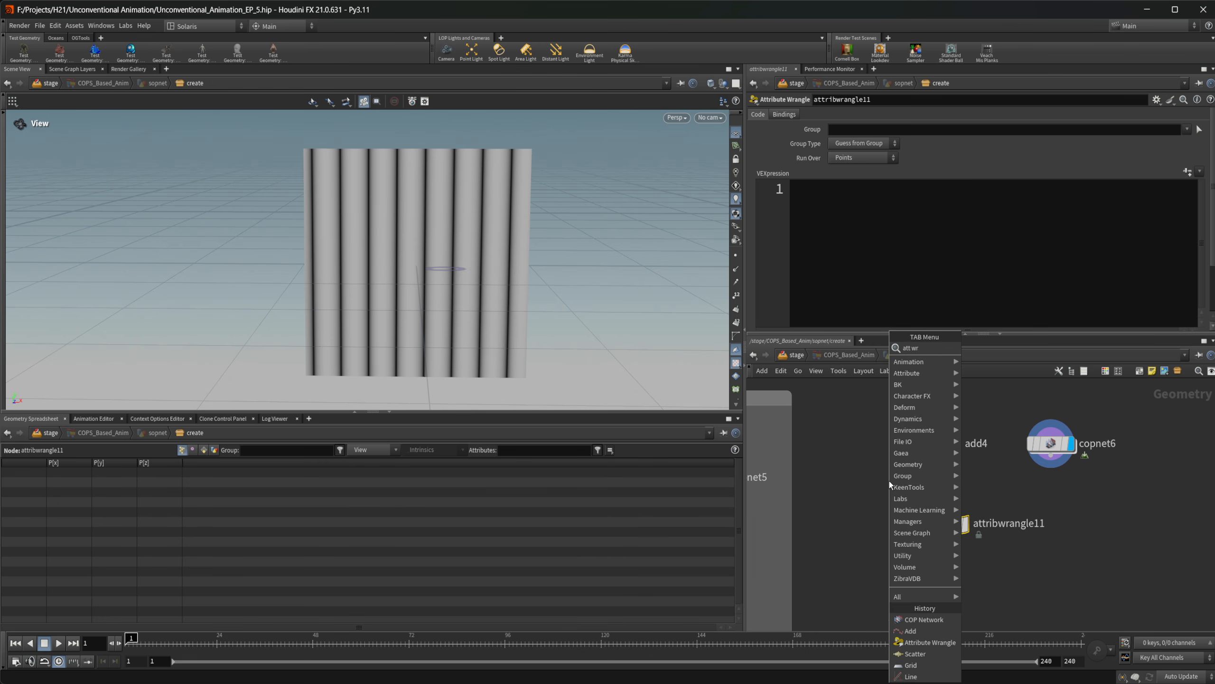
{"action": "type", "text": "spher"}
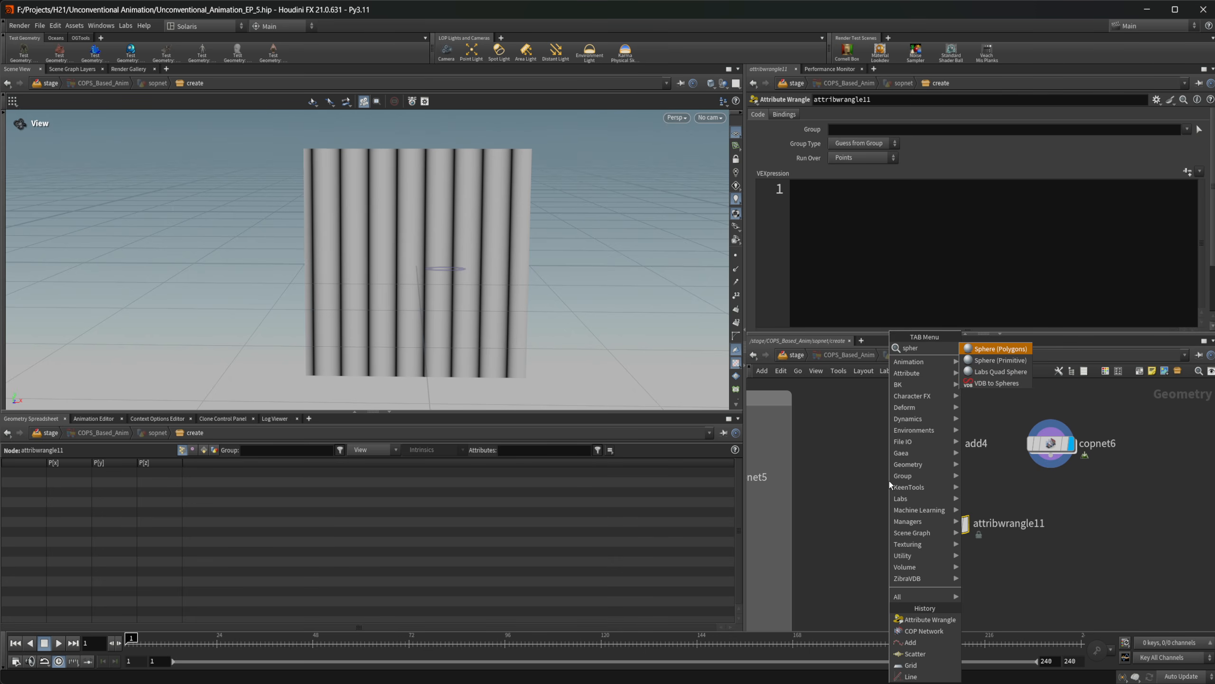
{"action": "key", "text": "Return"}
{"action": "left_click", "coordinate": [850, 484]}
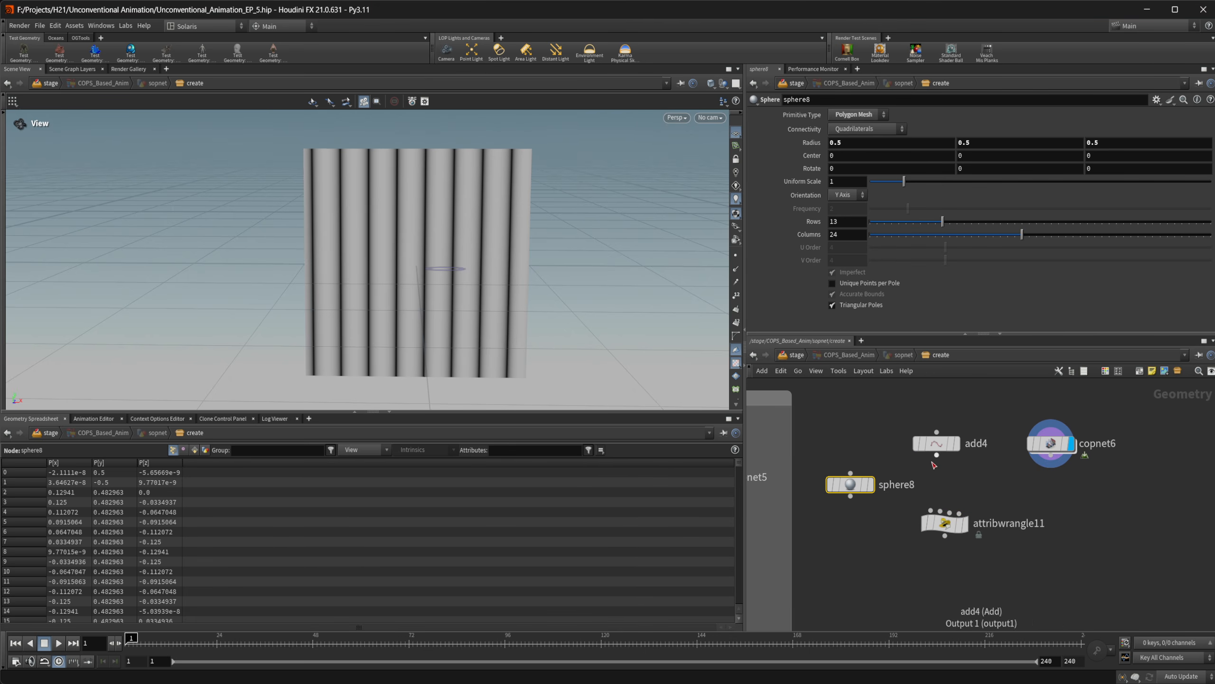
Connect the Add node to the wrangle's first input and the COP network to its second input
{"action": "left_click", "coordinate": [922, 527]}
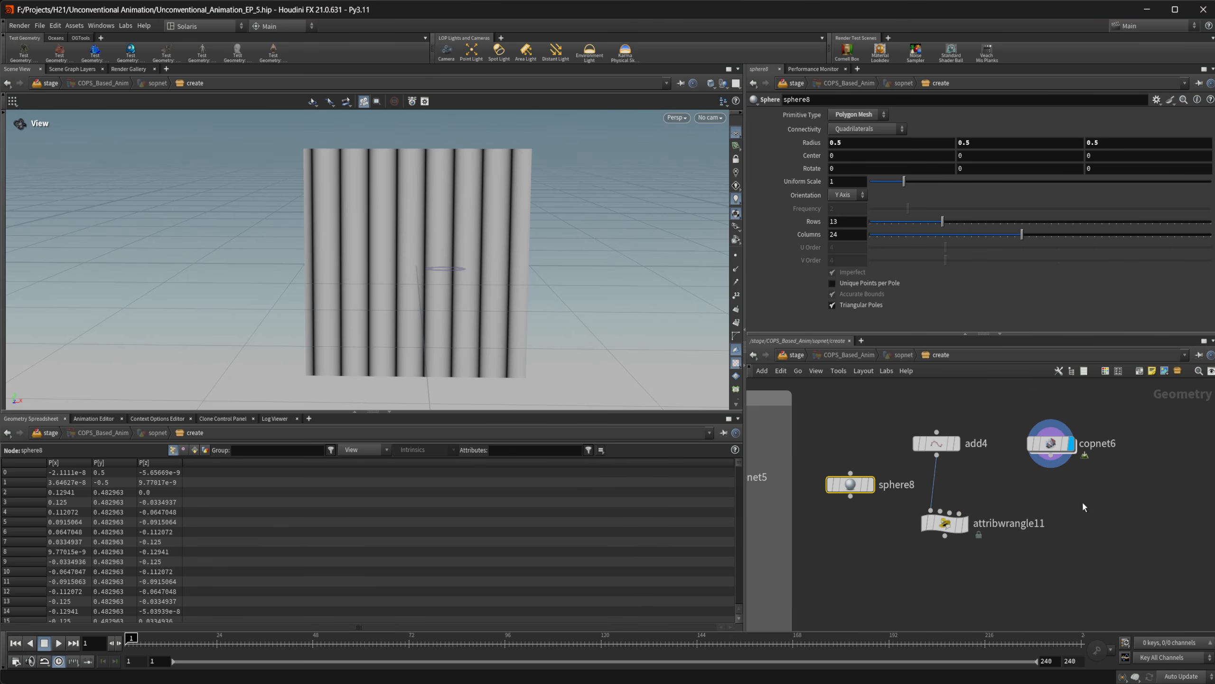
{"action": "left_click", "coordinate": [1052, 455]}
{"action": "left_click", "coordinate": [940, 511]}
{"action": "middle_click_drag", "start_coordinate": [913, 570], "coordinate": [917, 536]}
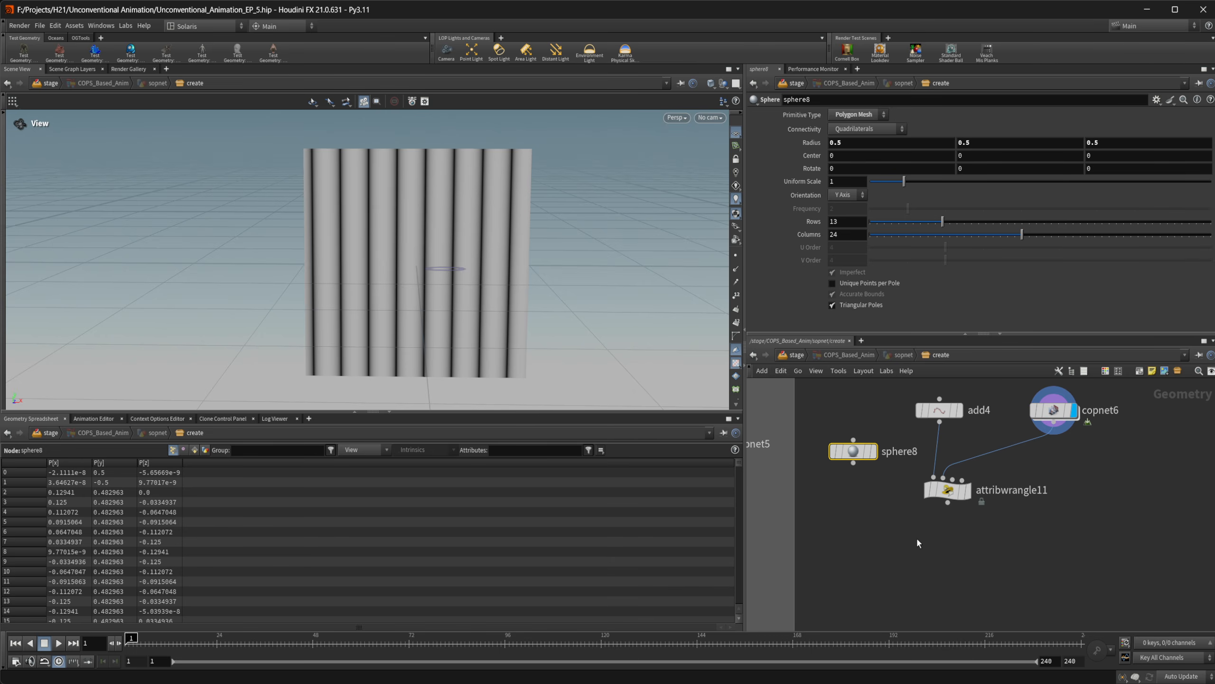
Add a Copy to Points node with the sphere as source and the wrangle's output as target points, and display it
{"action": "key", "text": "Tab"}
{"action": "type", "text": "copy to"}
{"action": "key", "text": "Down"}
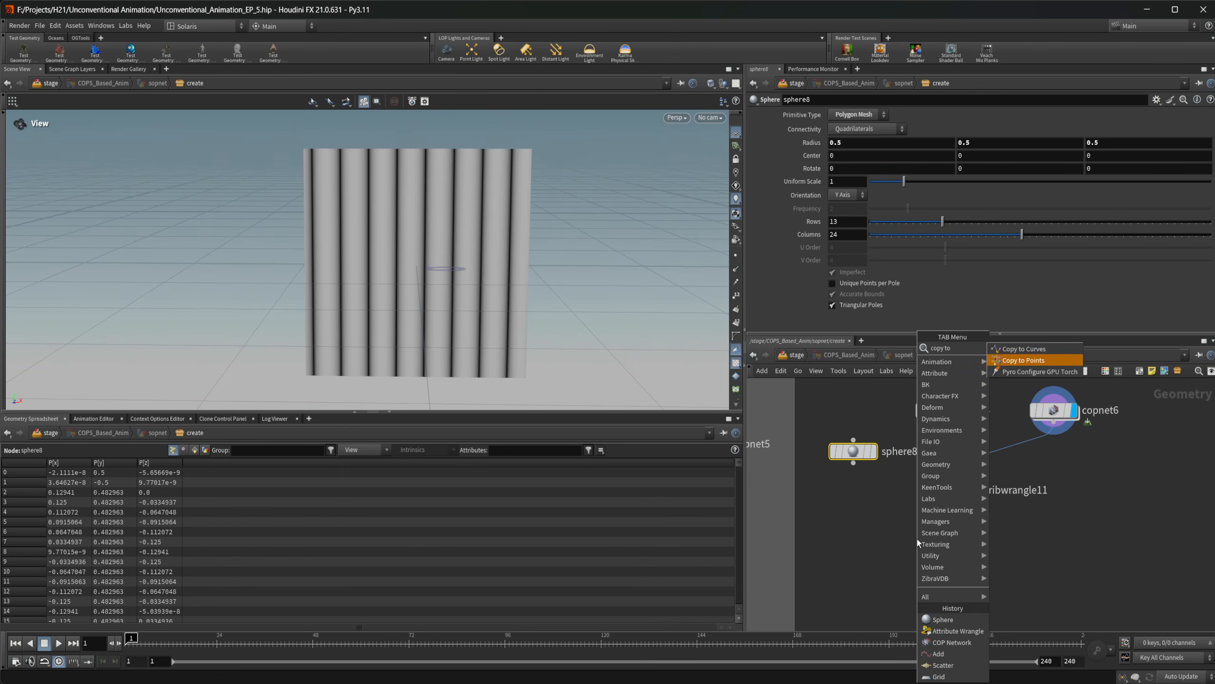
{"action": "key", "text": "Return"}
{"action": "left_click", "coordinate": [917, 539]}
{"action": "left_click", "coordinate": [854, 463]}
{"action": "left_click", "coordinate": [907, 524]}
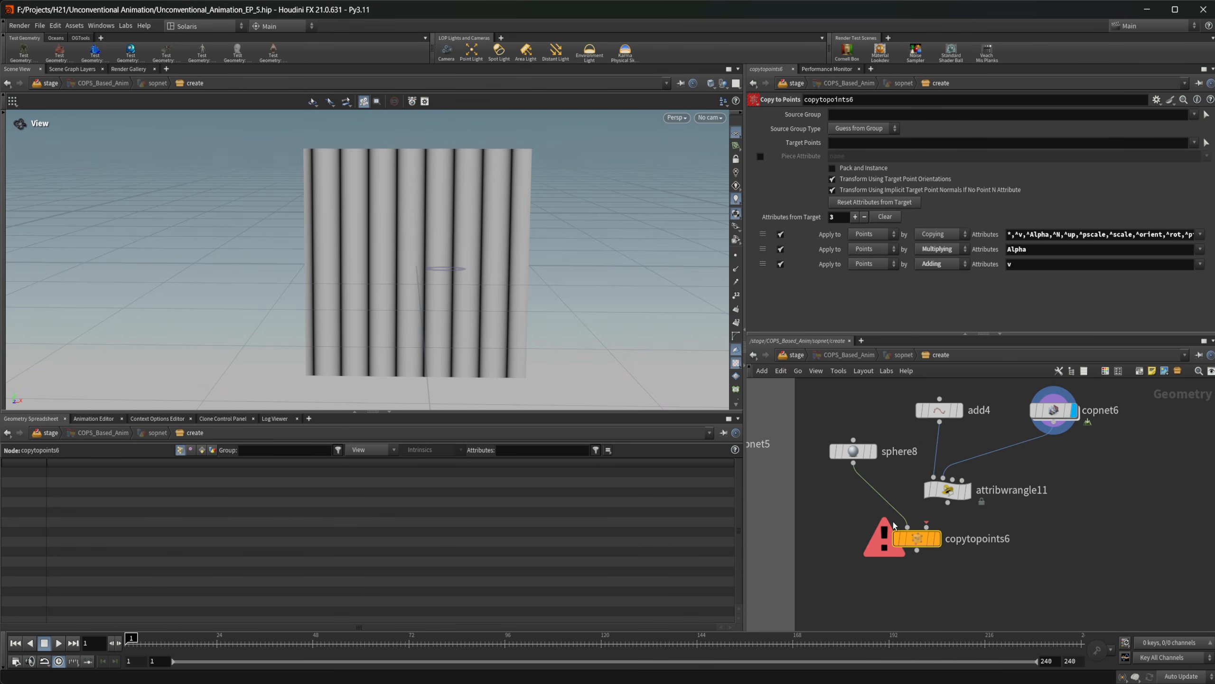
{"action": "left_click", "coordinate": [948, 503]}
{"action": "left_click", "coordinate": [927, 524]}
{"action": "left_click_drag", "start_coordinate": [923, 543], "coordinate": [945, 556]}
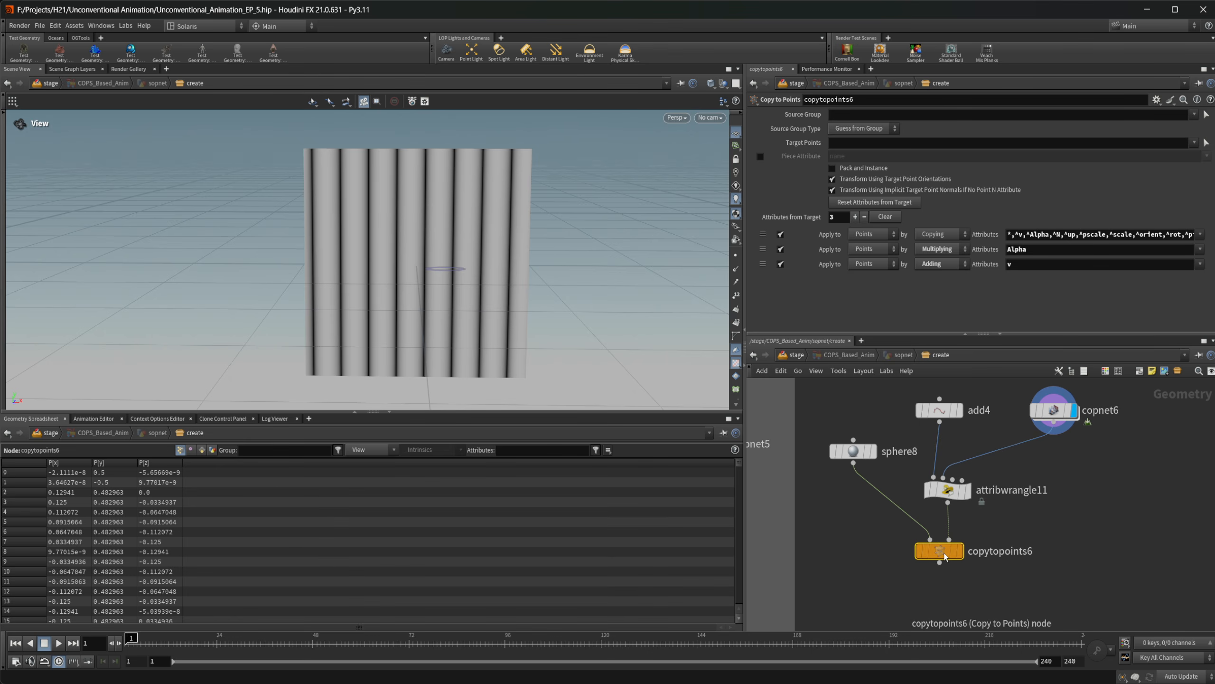
{"action": "left_click", "coordinate": [959, 550]}
{"action": "left_click", "coordinate": [947, 490]}
{"action": "left_click", "coordinate": [862, 244]}
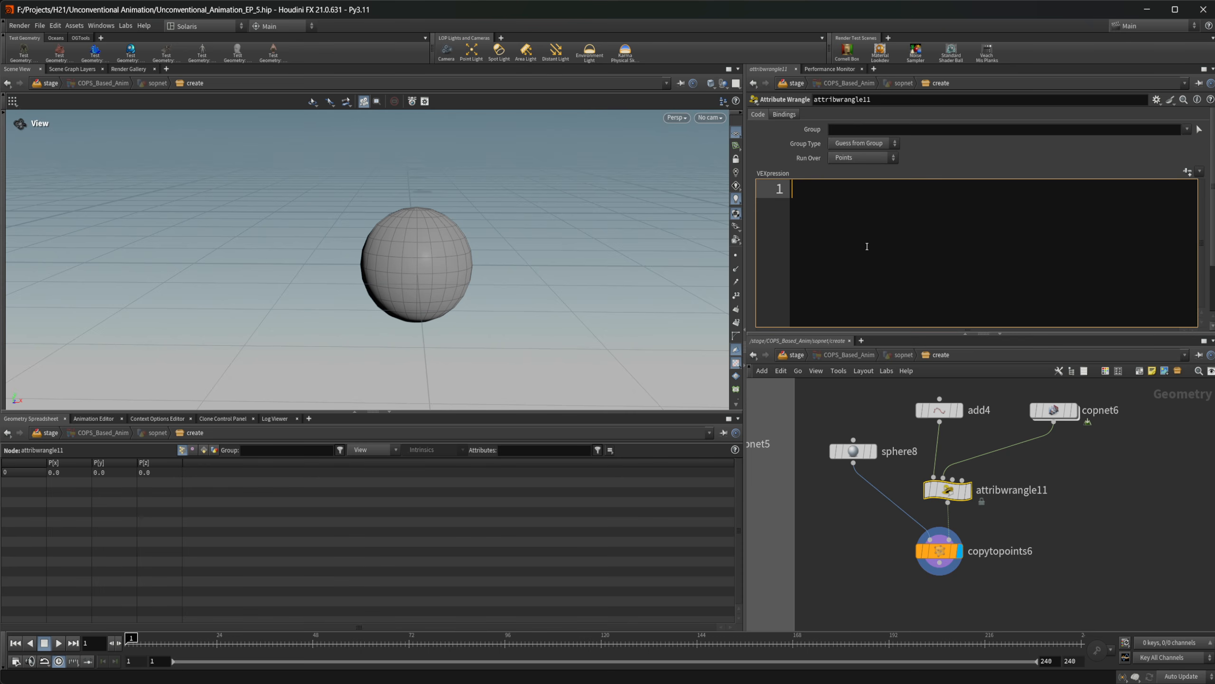
{"action": "key", "text": "alt+e"}
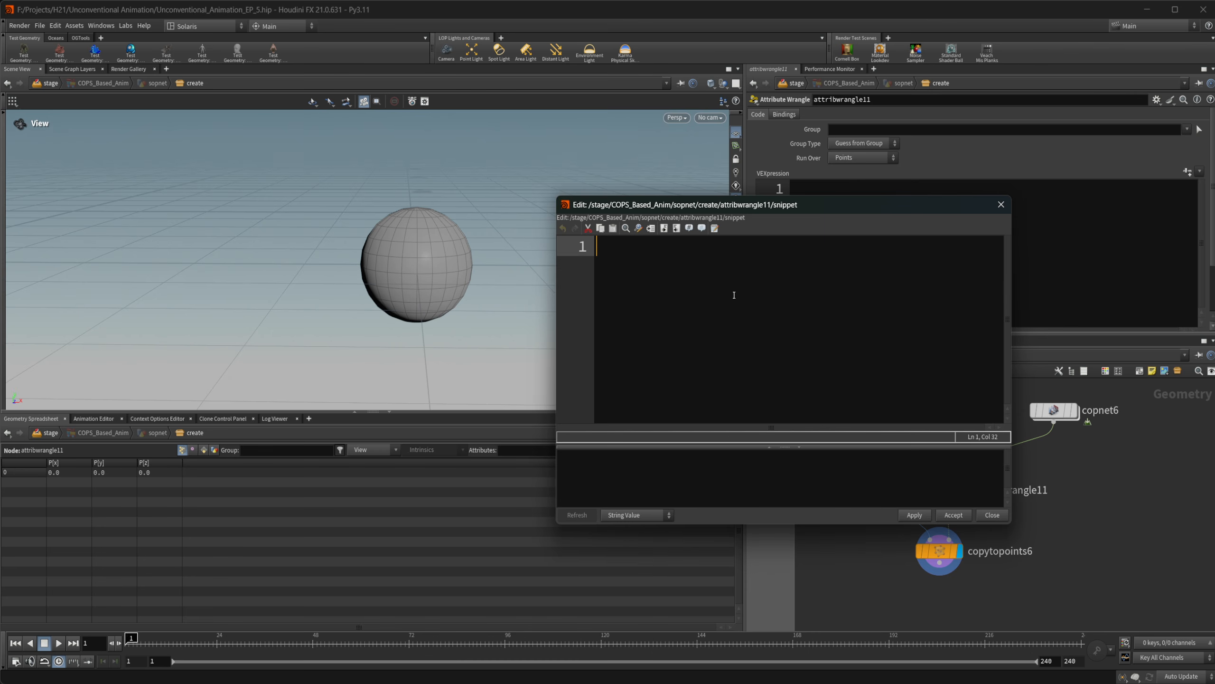
{"action": "type", "text": "float"}
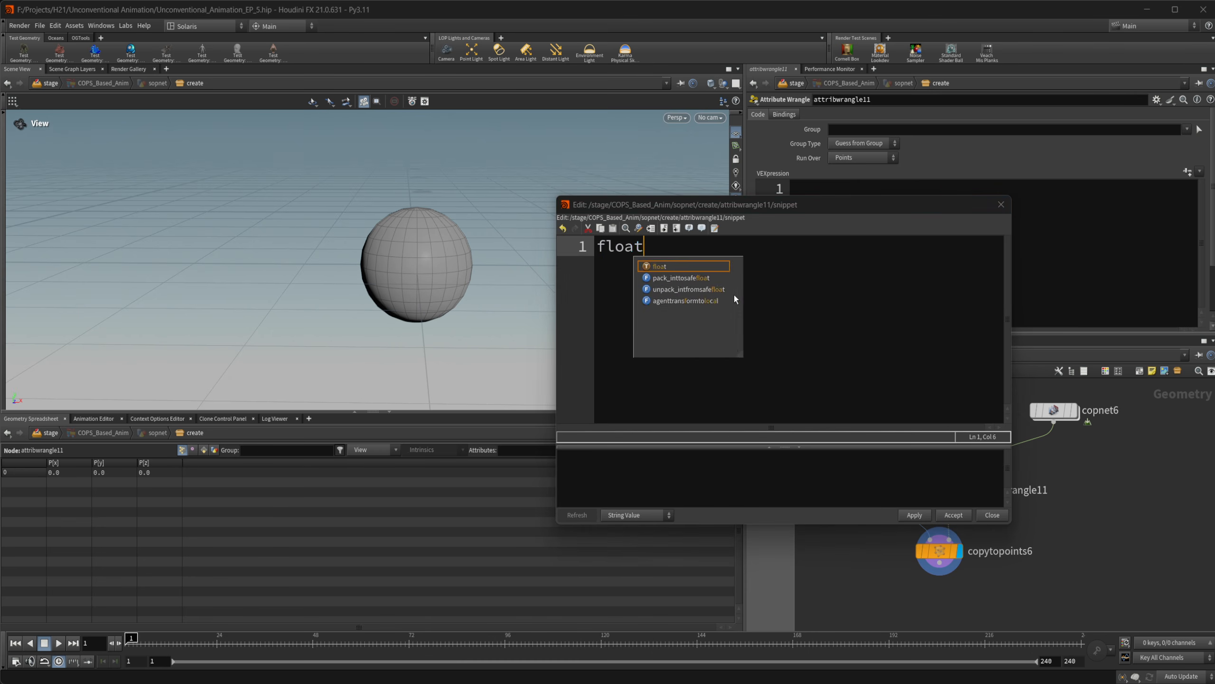
{"action": "type", "text": " pos"}
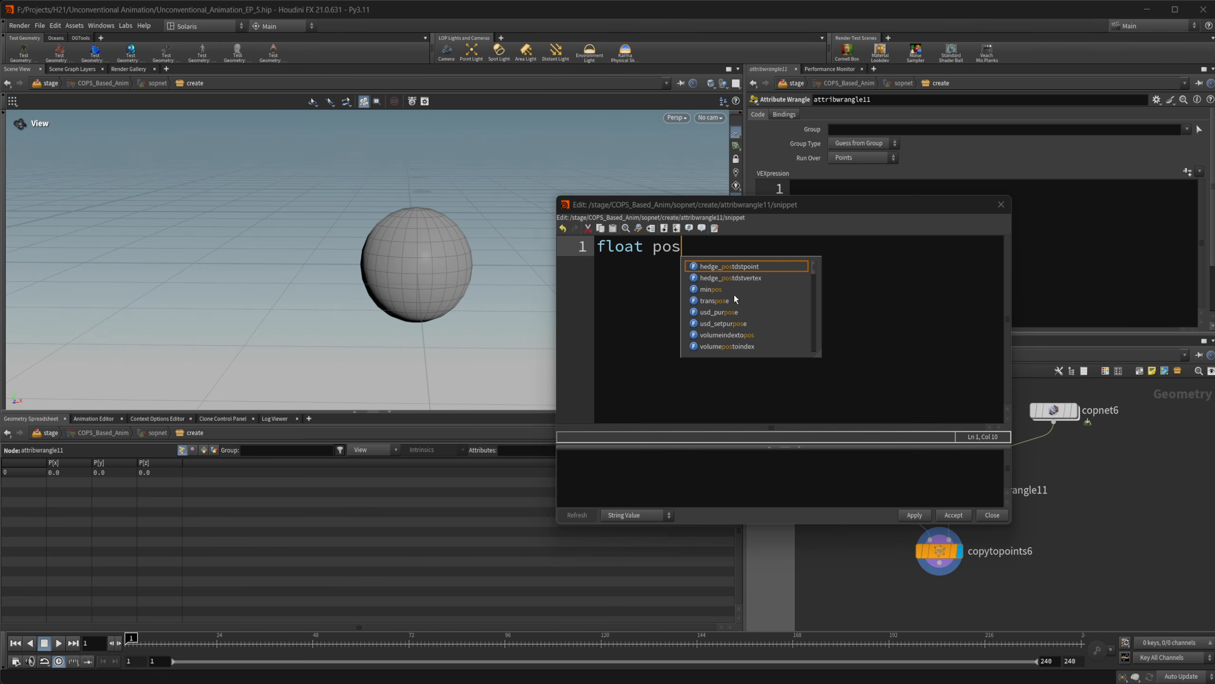
{"action": "type", "text": " = "}
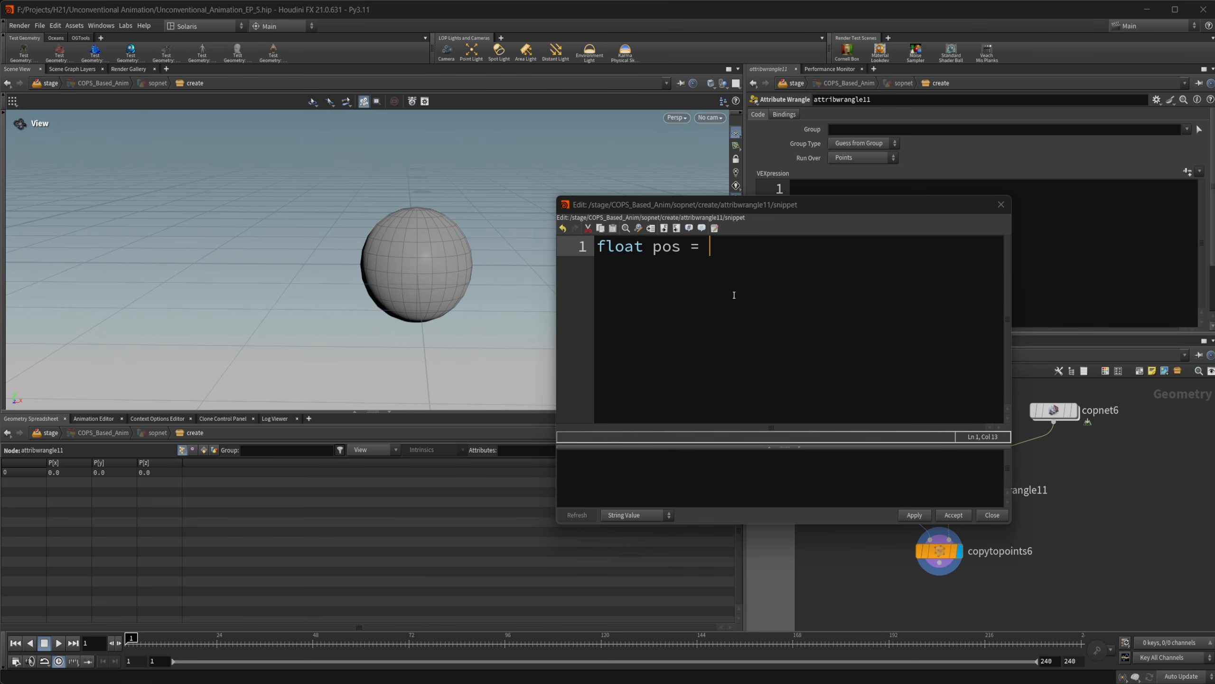
{"action": "type", "text": "fit"}
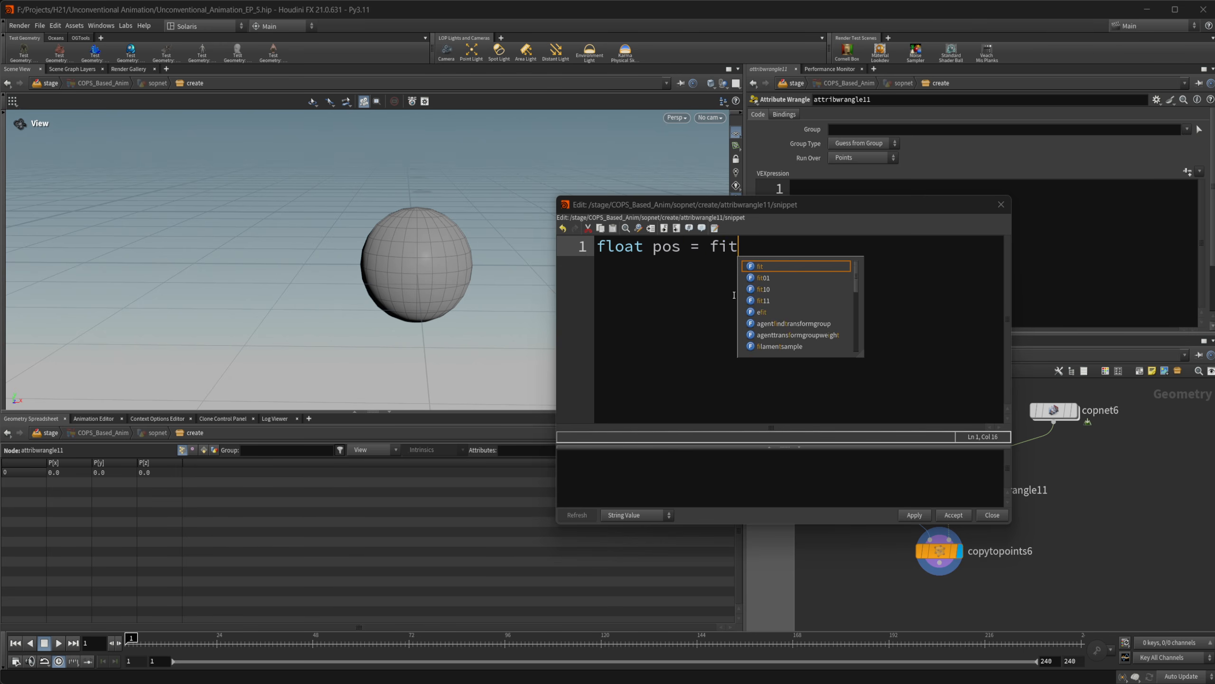
{"action": "type", "text": "(@Fr"}
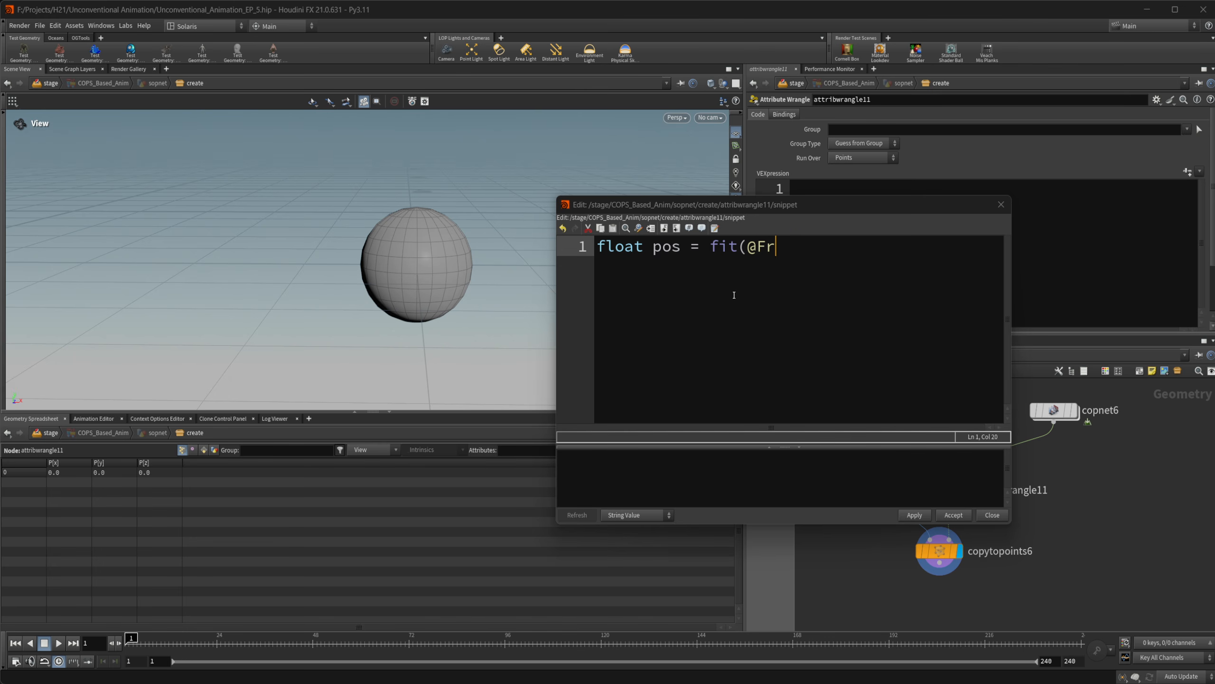
{"action": "type", "text": "ame,1,96,_"}
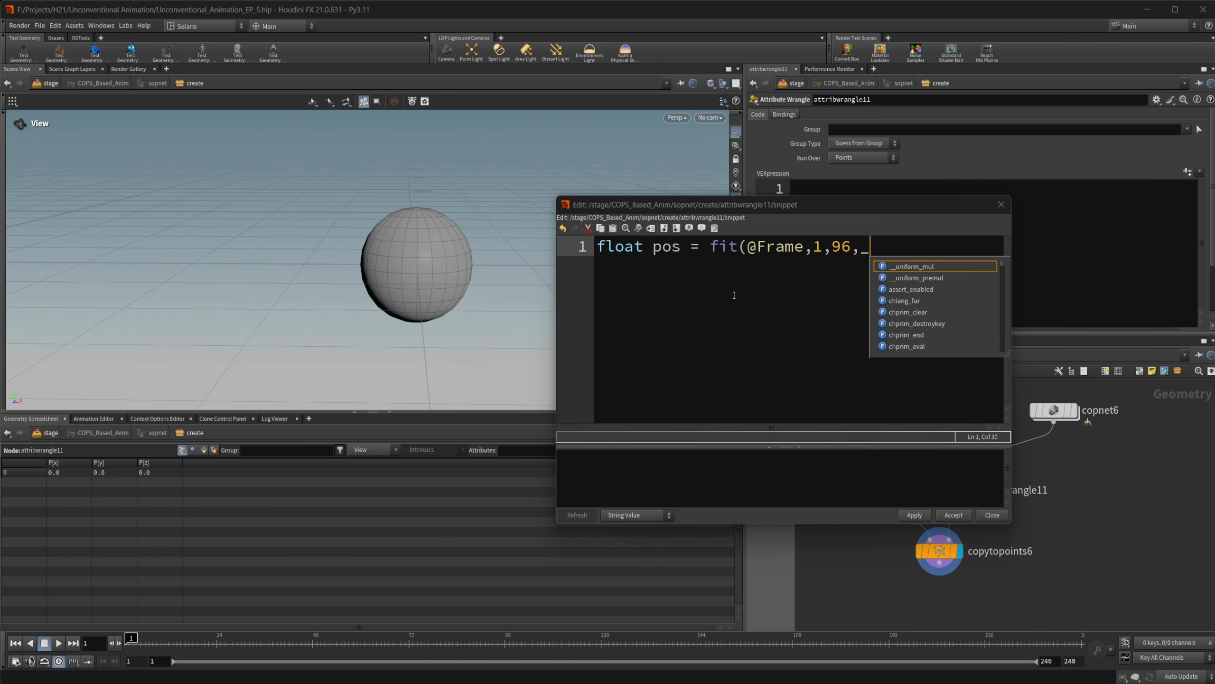
{"action": "key", "text": "BackSpace"}
{"action": "type", "text": "-.9"}
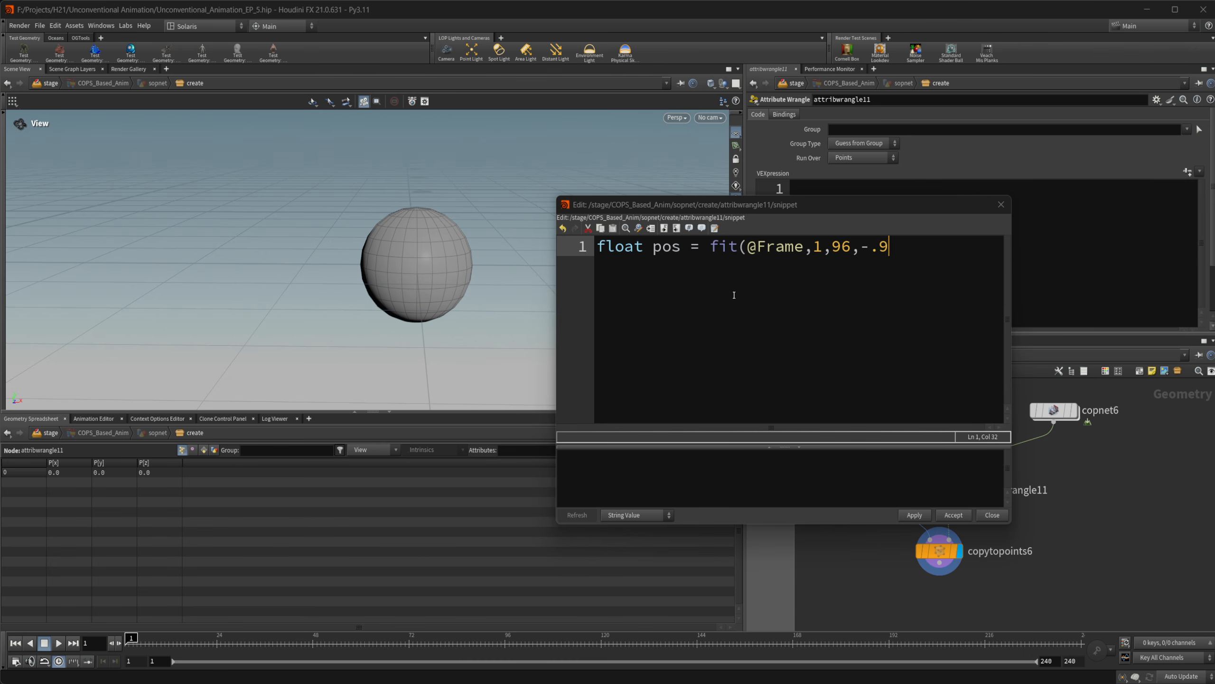
{"action": "type", "text": "9,.99);"}
{"action": "key", "text": "Return"}
{"action": "key", "text": "Return"}
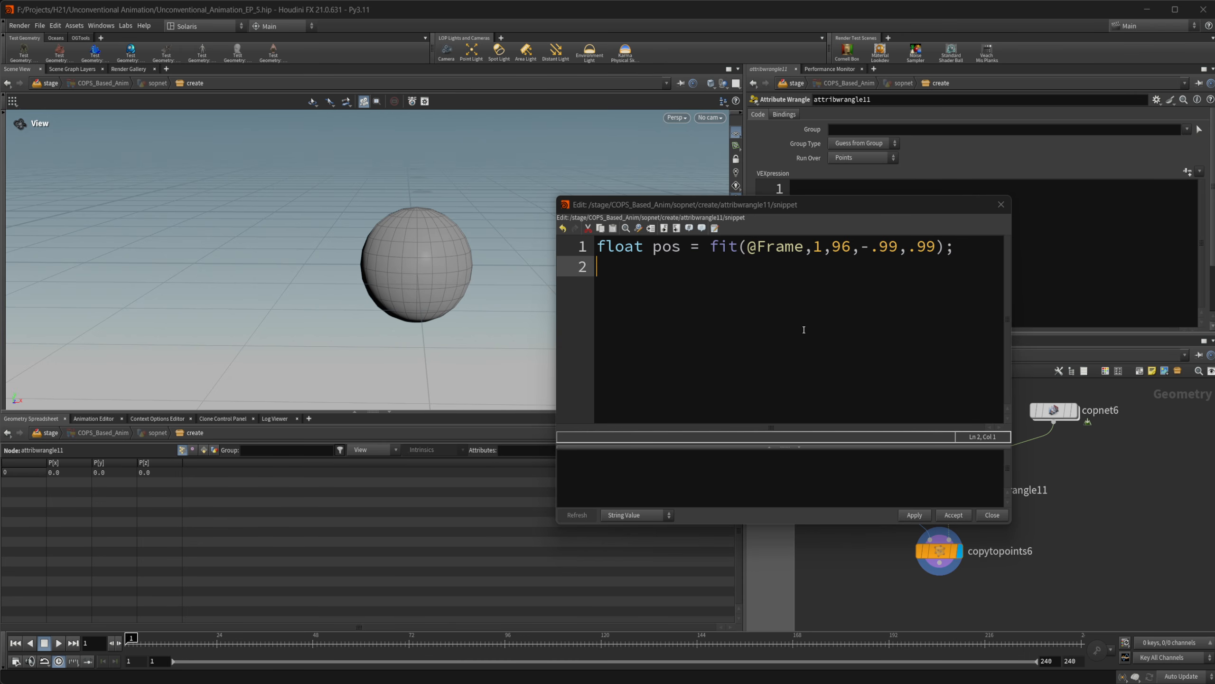
Add the line "@P.y = volumesample(1,0,pos);" to the VEX code and accept the edit
{"action": "type", "text": "@"}
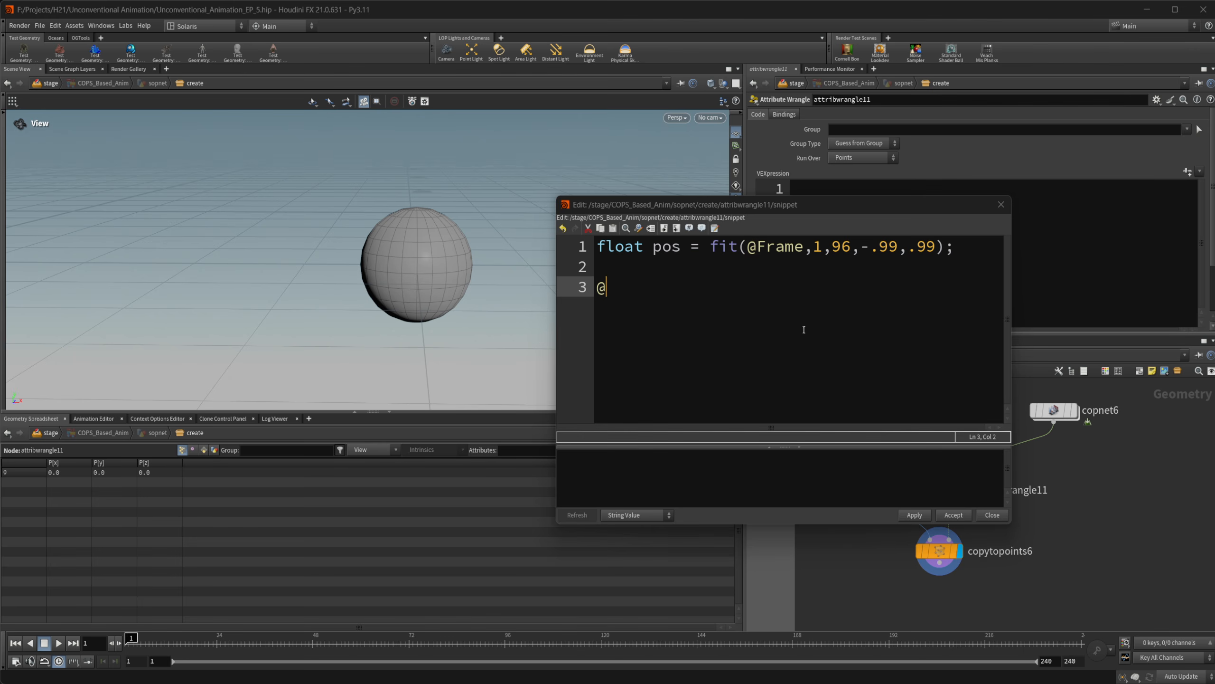
{"action": "type", "text": "P.y = volume"}
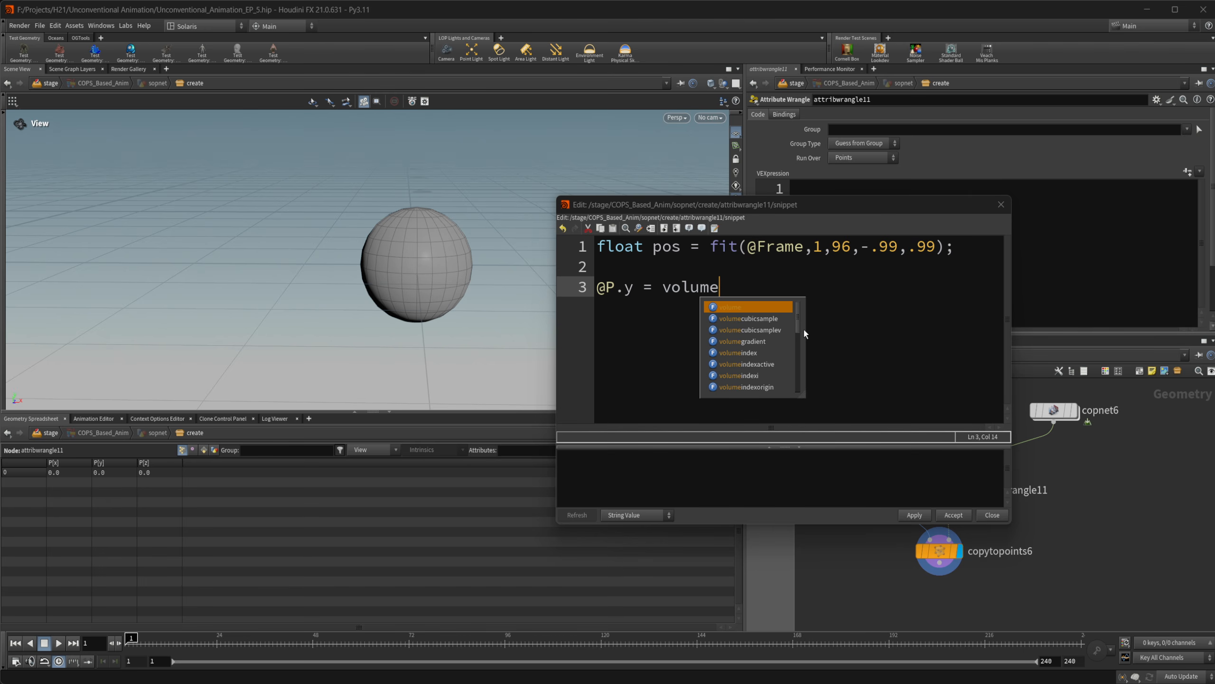
{"action": "type", "text": "sample("}
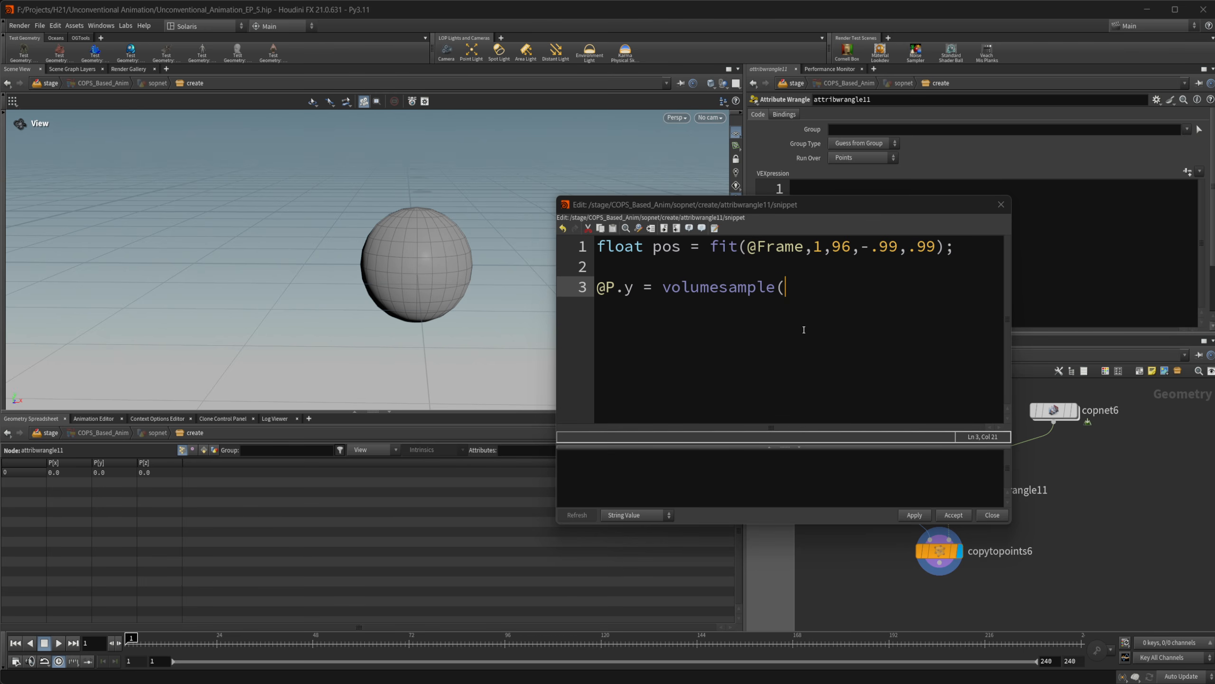
{"action": "type", "text": "1,"}
{"action": "left_click_drag", "start_coordinate": [822, 205], "coordinate": [598, 169]}
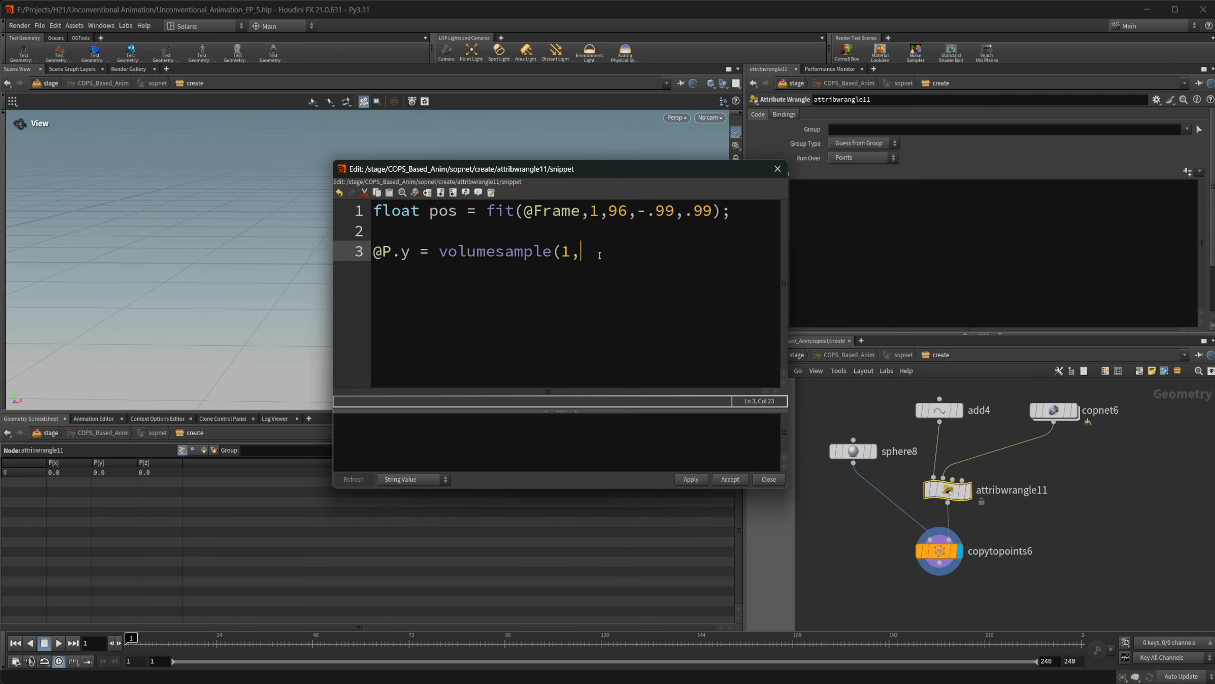
{"action": "type", "text": "0,pos)"}
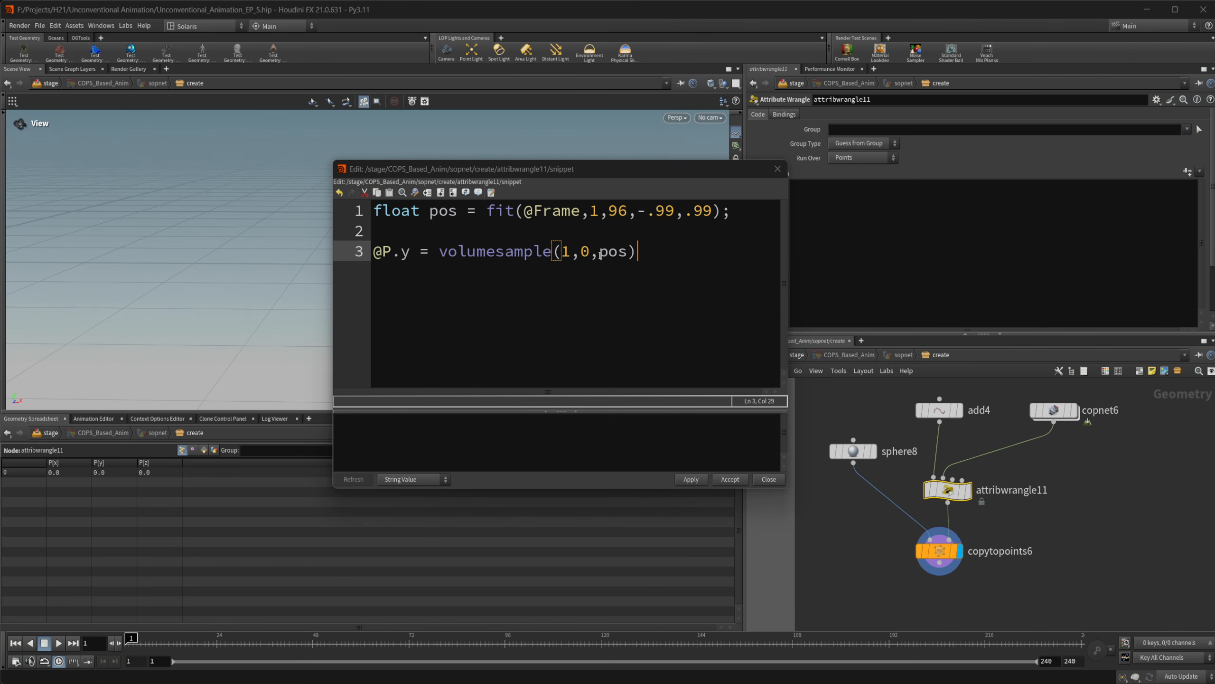
{"action": "type", "text": ";"}
{"action": "left_click", "coordinate": [731, 479]}
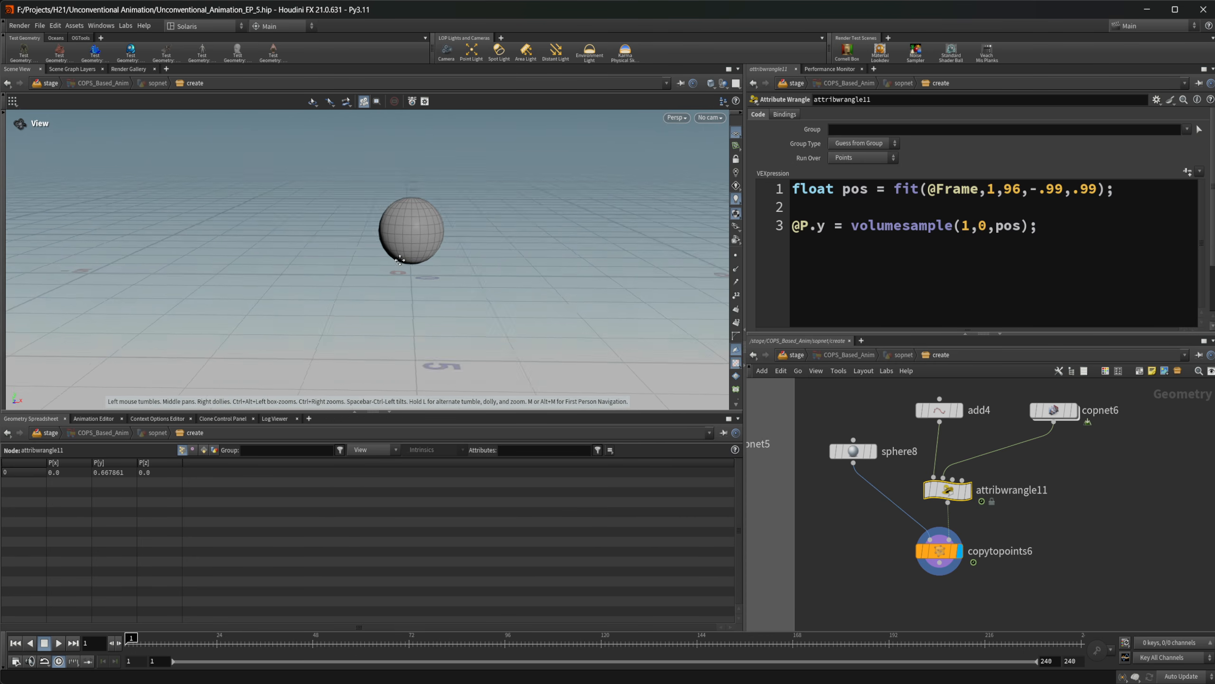
Play the animation to check the sphere's vertical motion, stop it and return to the first frame
{"action": "middle_click_drag", "start_coordinate": [400, 260], "coordinate": [374, 285]}
{"action": "left_click_drag", "start_coordinate": [375, 284], "coordinate": [399, 261]}
{"action": "scroll", "coordinate": [898, 464], "scroll_direction": "up", "scroll_amount": 1}
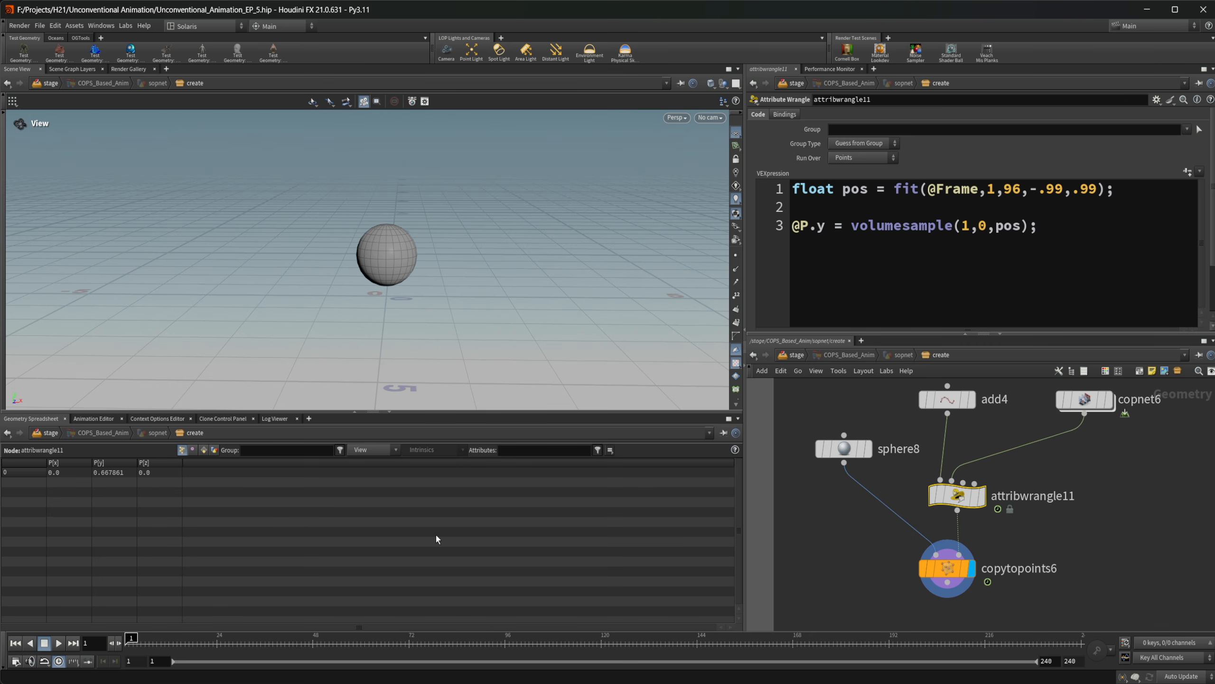
{"action": "left_click_drag", "start_coordinate": [142, 636], "coordinate": [96, 640]}
{"action": "left_click", "coordinate": [59, 643]}
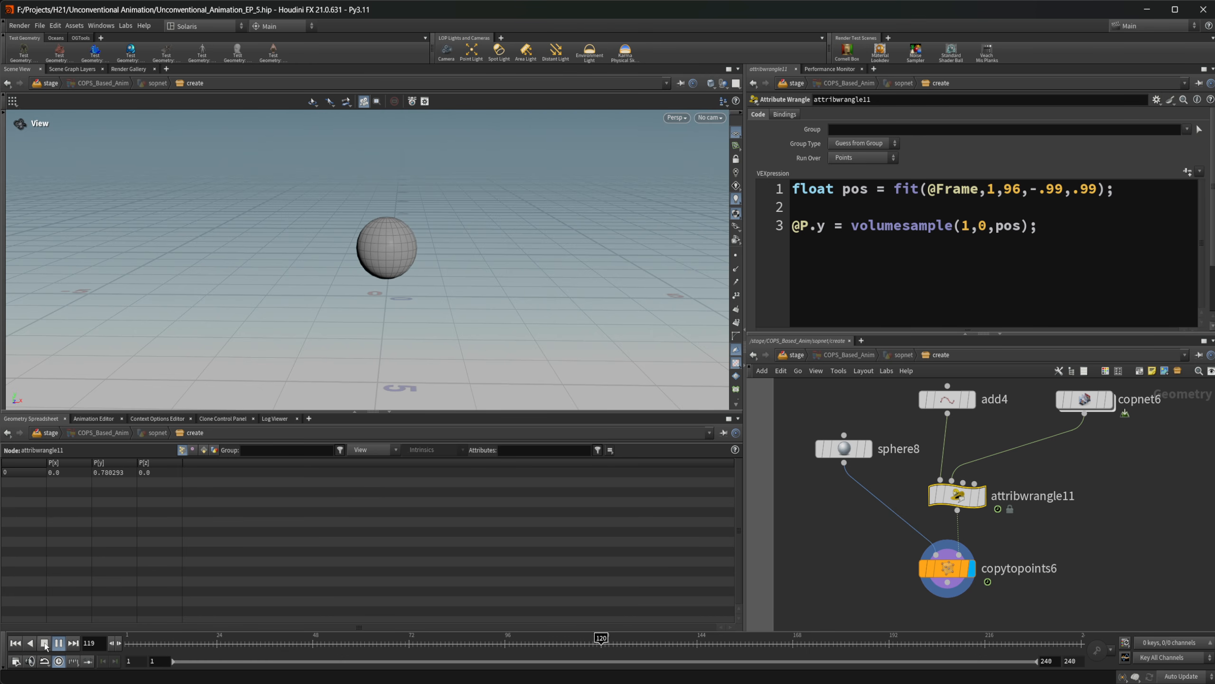
{"action": "left_click", "coordinate": [60, 643]}
{"action": "left_click", "coordinate": [19, 643]}
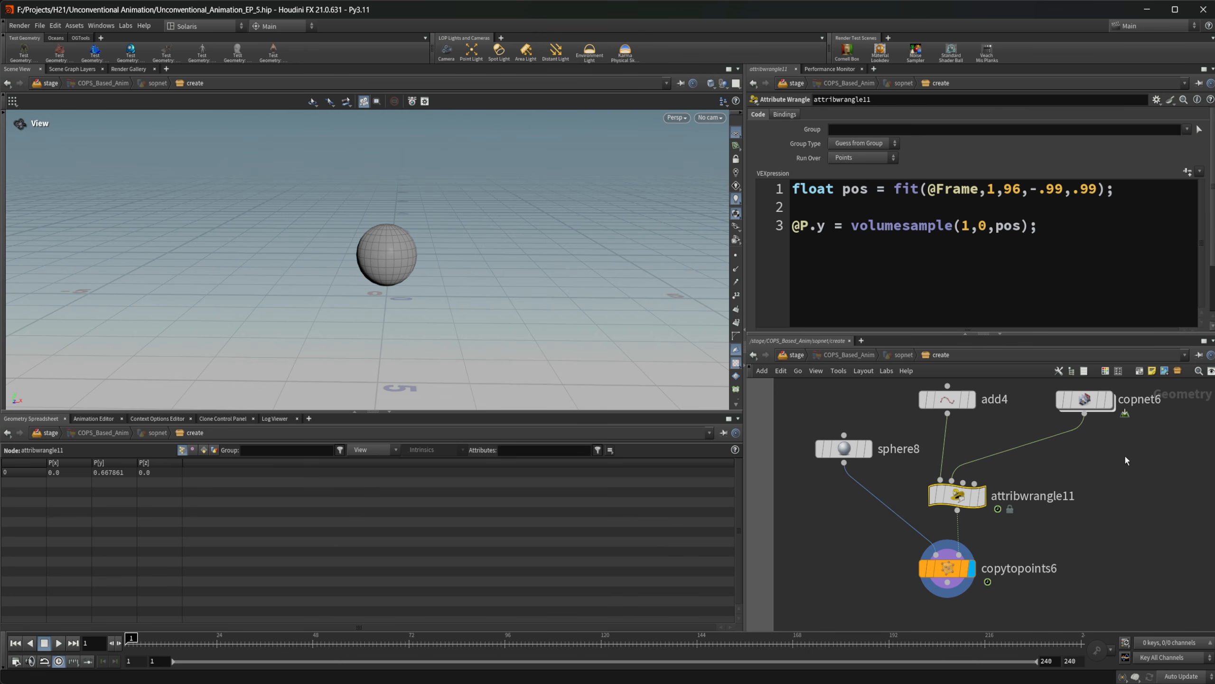
Inside the COP network, add a Multiply node and connect the Transform 2D output to its bg input
{"action": "double_click", "coordinate": [1010, 426]}
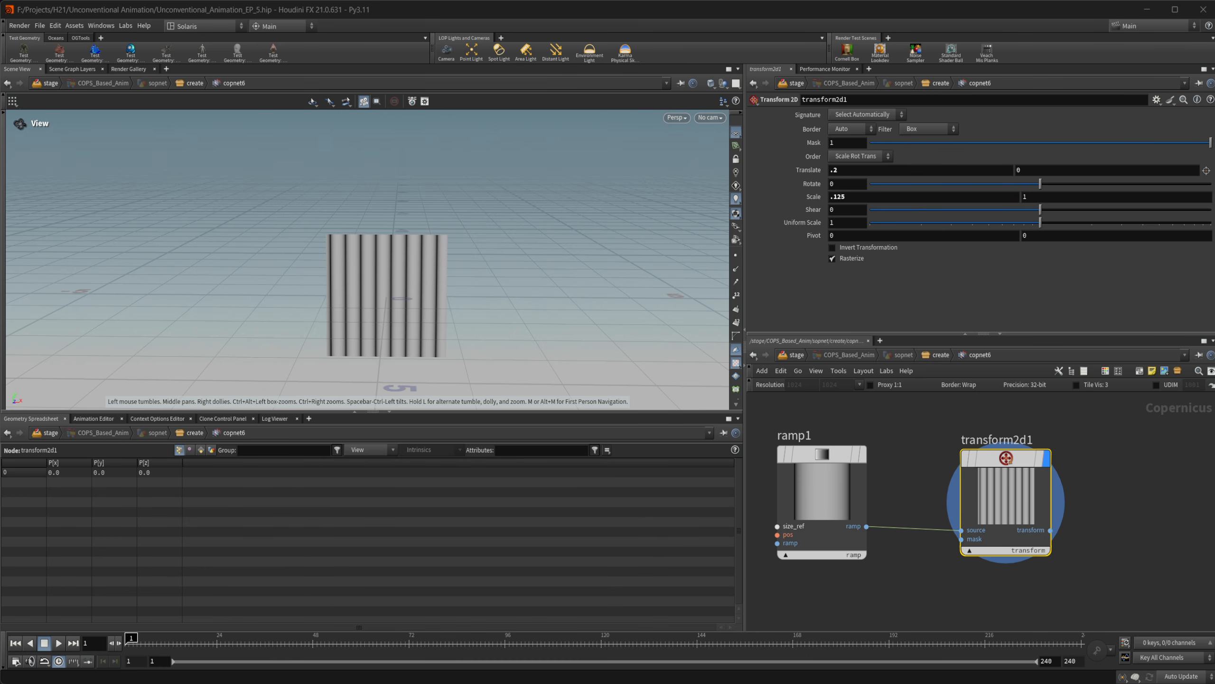
{"action": "middle_click_drag", "start_coordinate": [1139, 517], "coordinate": [1064, 506]}
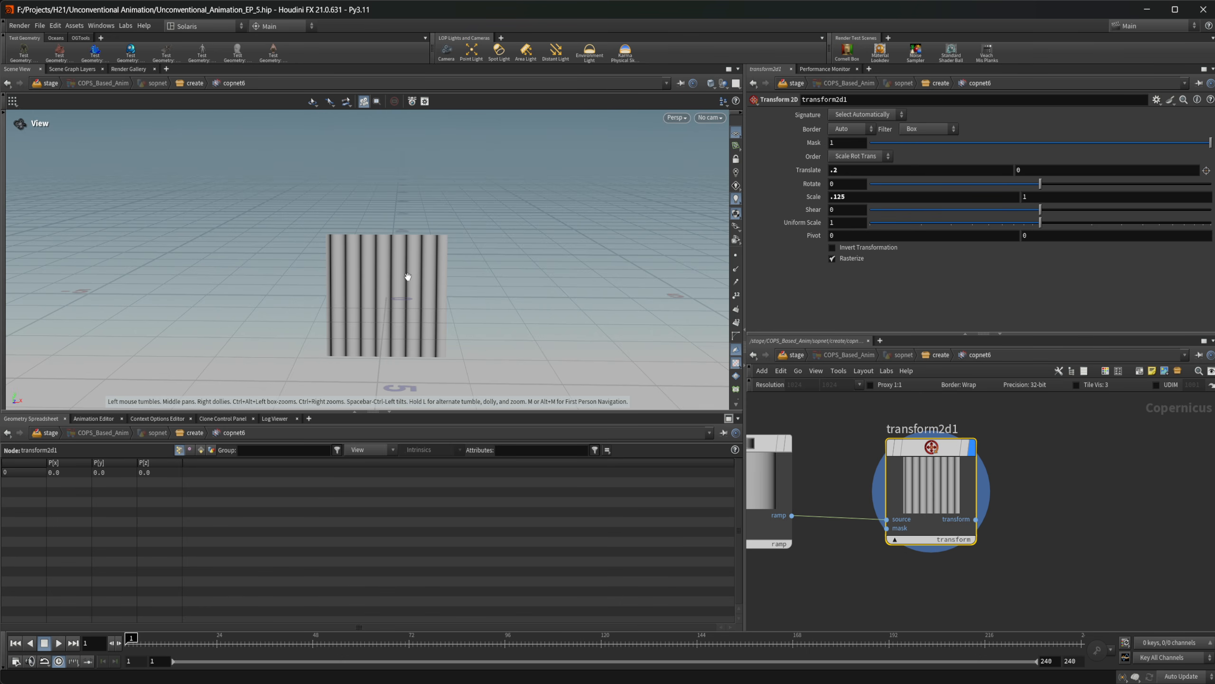
{"action": "middle_click_drag", "start_coordinate": [1037, 541], "coordinate": [966, 499]}
{"action": "key", "text": "Tab"}
{"action": "type", "text": "multiply"}
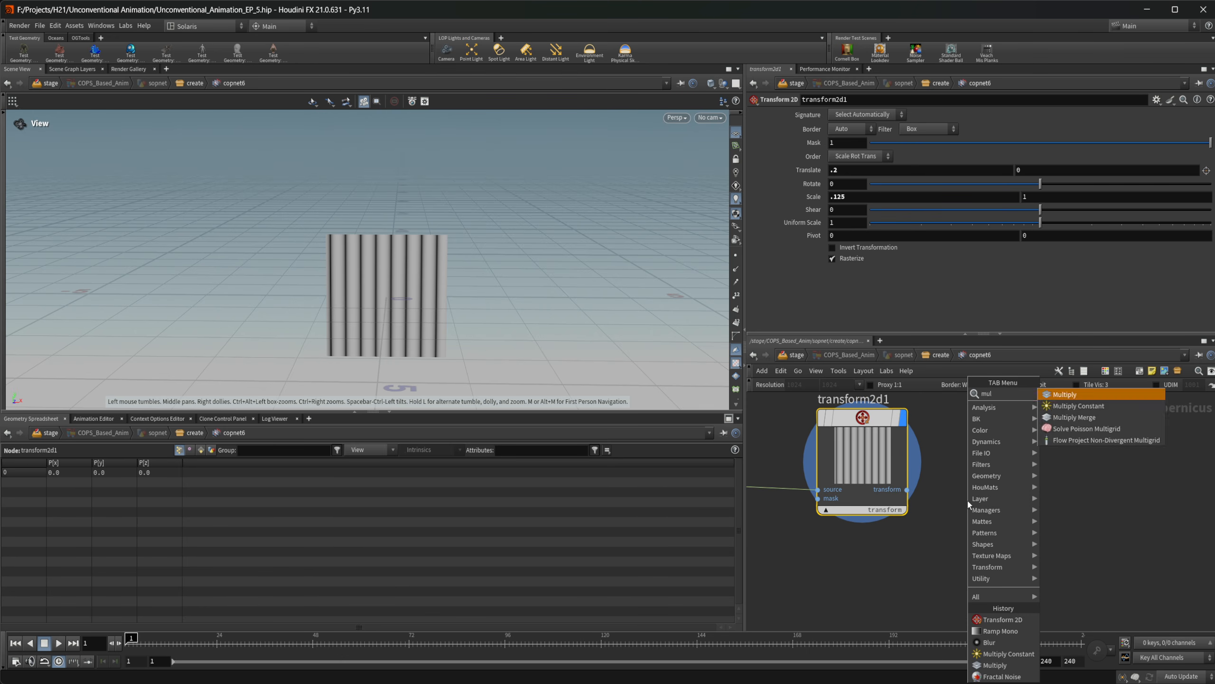
{"action": "key", "text": "Return"}
{"action": "left_click", "coordinate": [968, 501]}
{"action": "left_click_drag", "start_coordinate": [1025, 484], "coordinate": [1039, 476]}
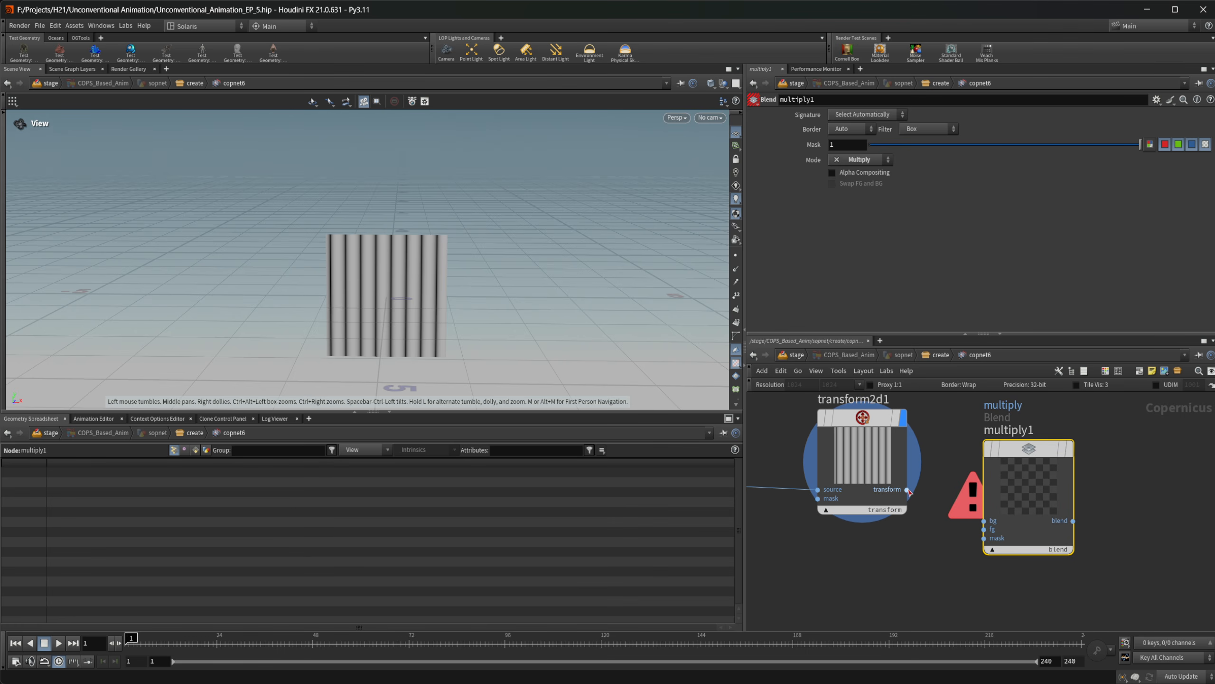
{"action": "left_click_drag", "start_coordinate": [906, 490], "coordinate": [986, 520]}
{"action": "left_click_drag", "start_coordinate": [1053, 501], "coordinate": [1079, 471]}
{"action": "middle_click_drag", "start_coordinate": [1078, 471], "coordinate": [1101, 446]}
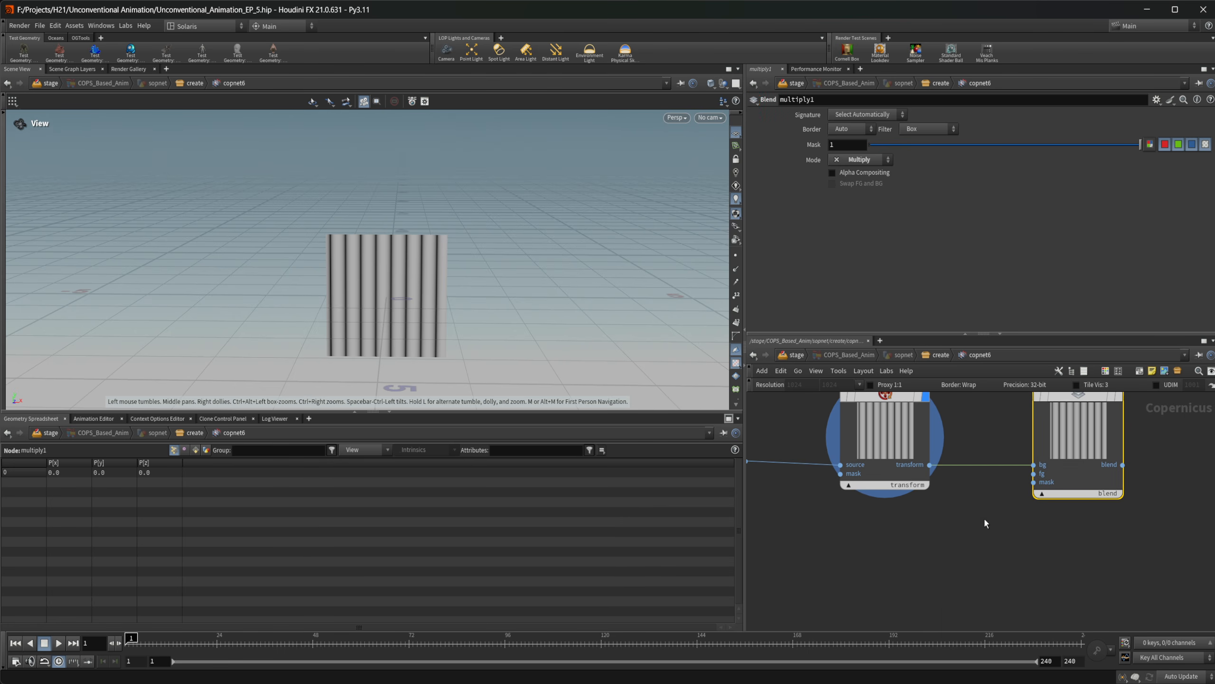
Add a Ramp Mono node below the Transform 2D node and reverse its ramp to fall from white to black
{"action": "key", "text": "Tab"}
{"action": "type", "text": "ramp"}
{"action": "key", "text": "Return"}
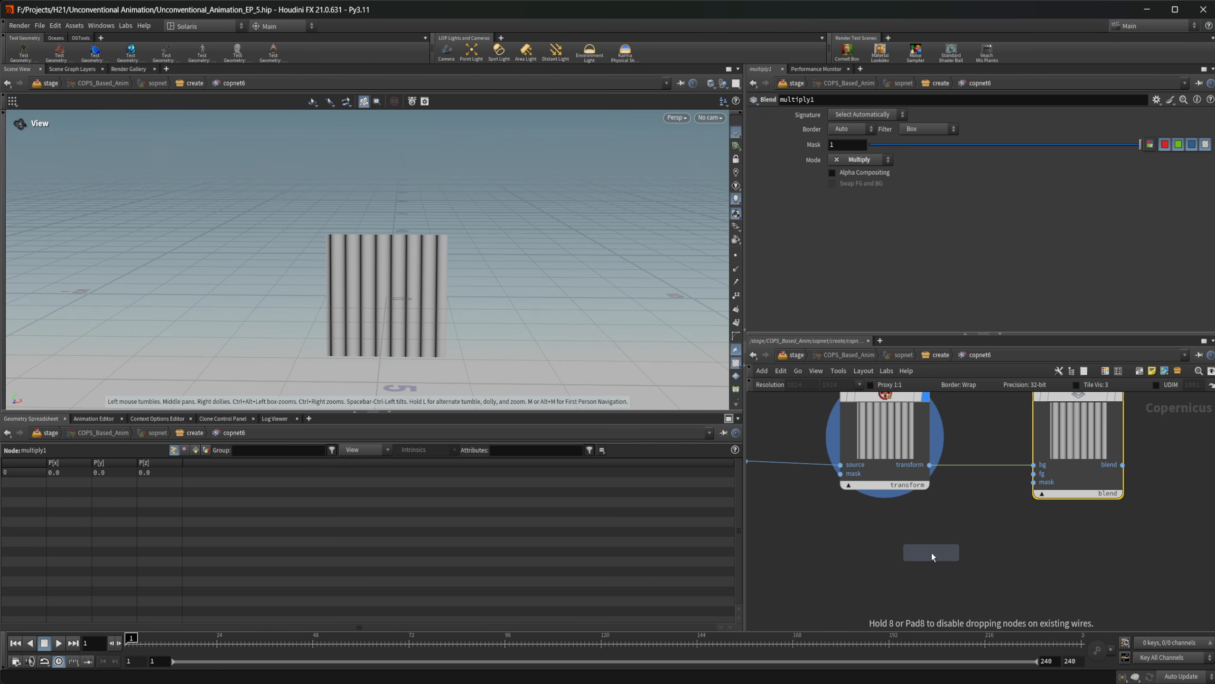
{"action": "left_click", "coordinate": [932, 553]}
{"action": "middle_click_drag", "start_coordinate": [958, 604], "coordinate": [939, 546]}
{"action": "left_click_drag", "start_coordinate": [881, 519], "coordinate": [874, 518]}
{"action": "left_click", "coordinate": [1167, 215]}
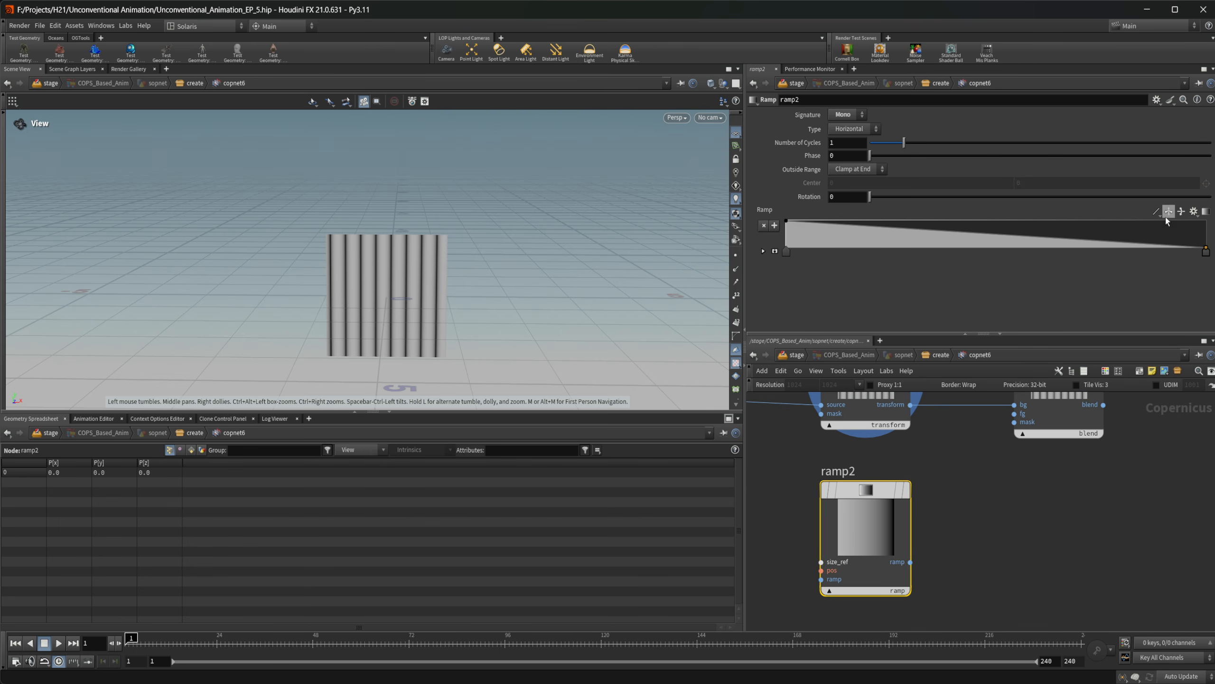
Connect the reversed ramp to the Multiply node's fg input and display the Multiply result in the viewport
{"action": "left_click_drag", "start_coordinate": [911, 562], "coordinate": [1014, 423]}
{"action": "middle_click_drag", "start_coordinate": [1039, 480], "coordinate": [1001, 538]}
{"action": "left_click", "coordinate": [1012, 461]}
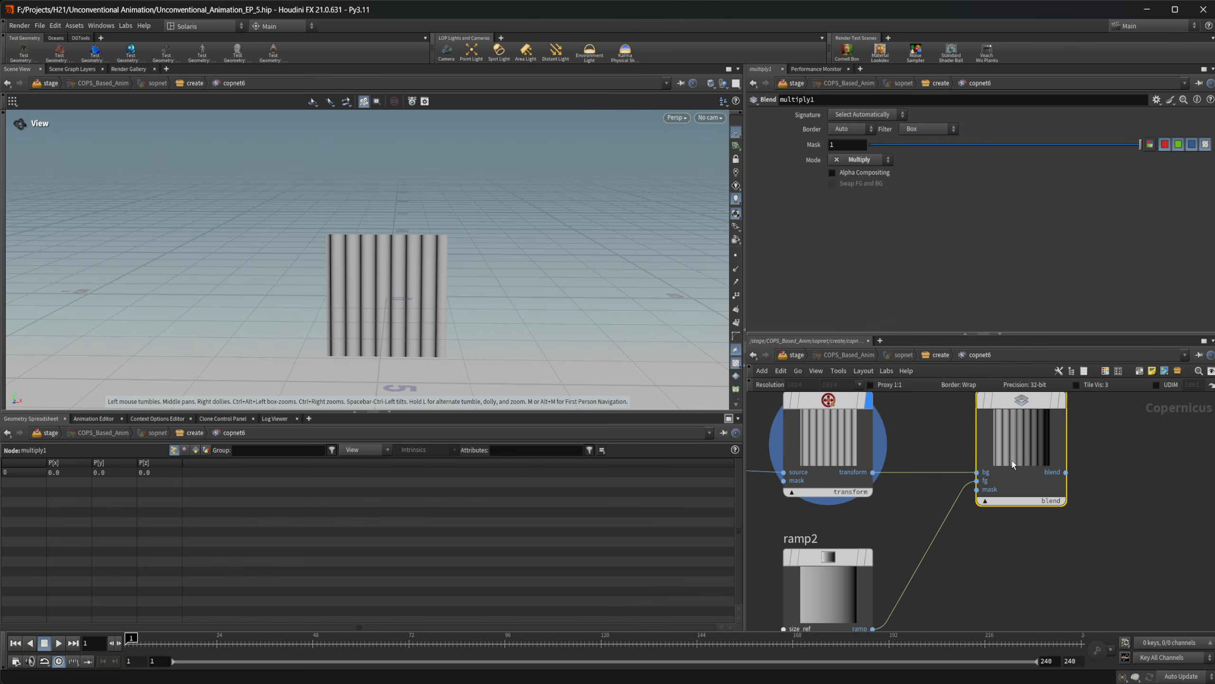
{"action": "key", "text": "r"}
{"action": "right_click_drag", "start_coordinate": [394, 310], "coordinate": [468, 303]}
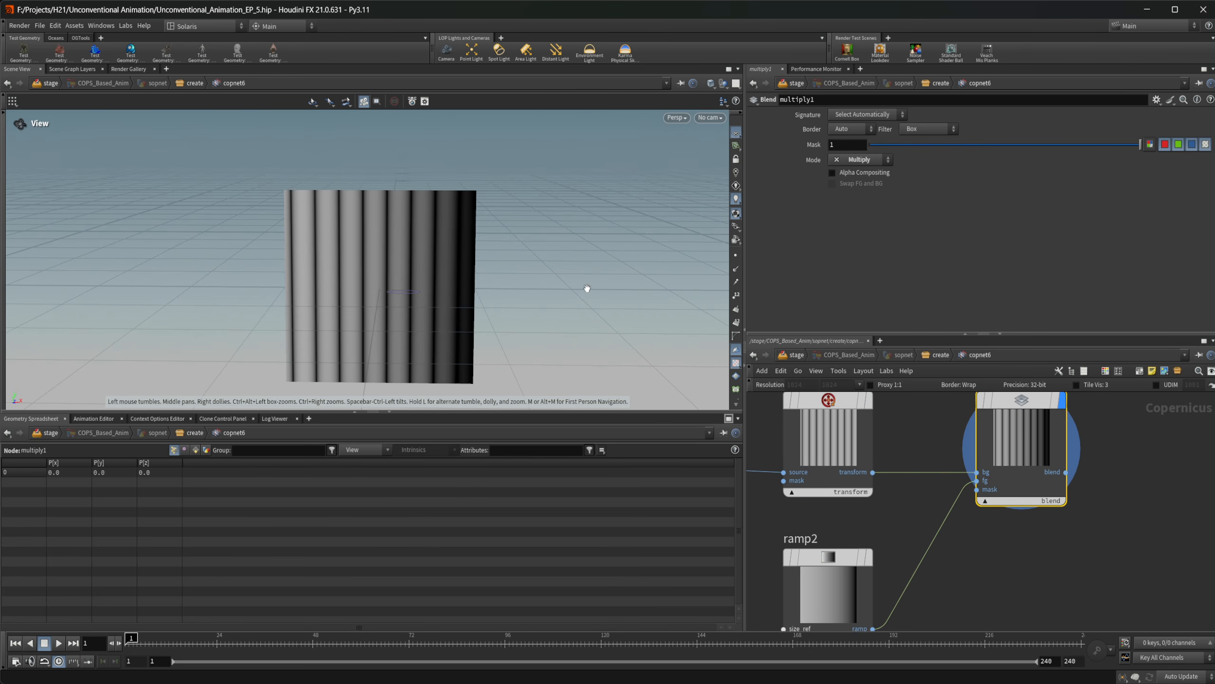
Return to the create geometry network and play the sphere's bounce twice from the first frame, ending back on the first frame
{"action": "left_click", "coordinate": [939, 355]}
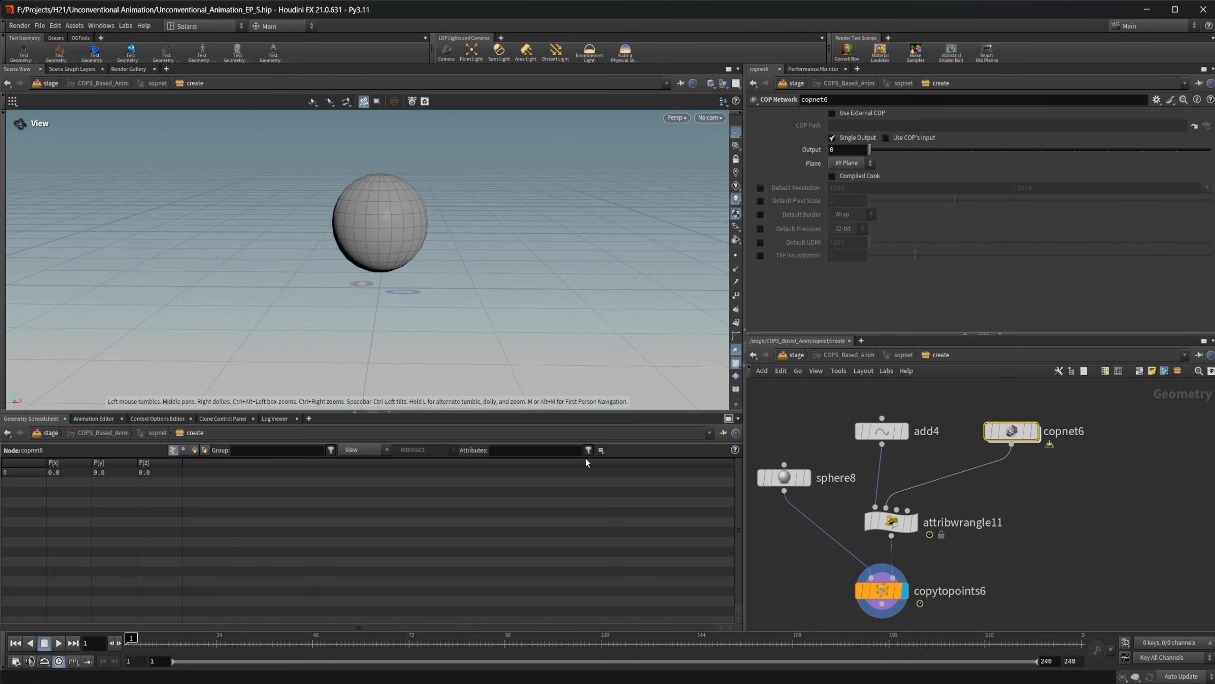
{"action": "left_click", "coordinate": [59, 643]}
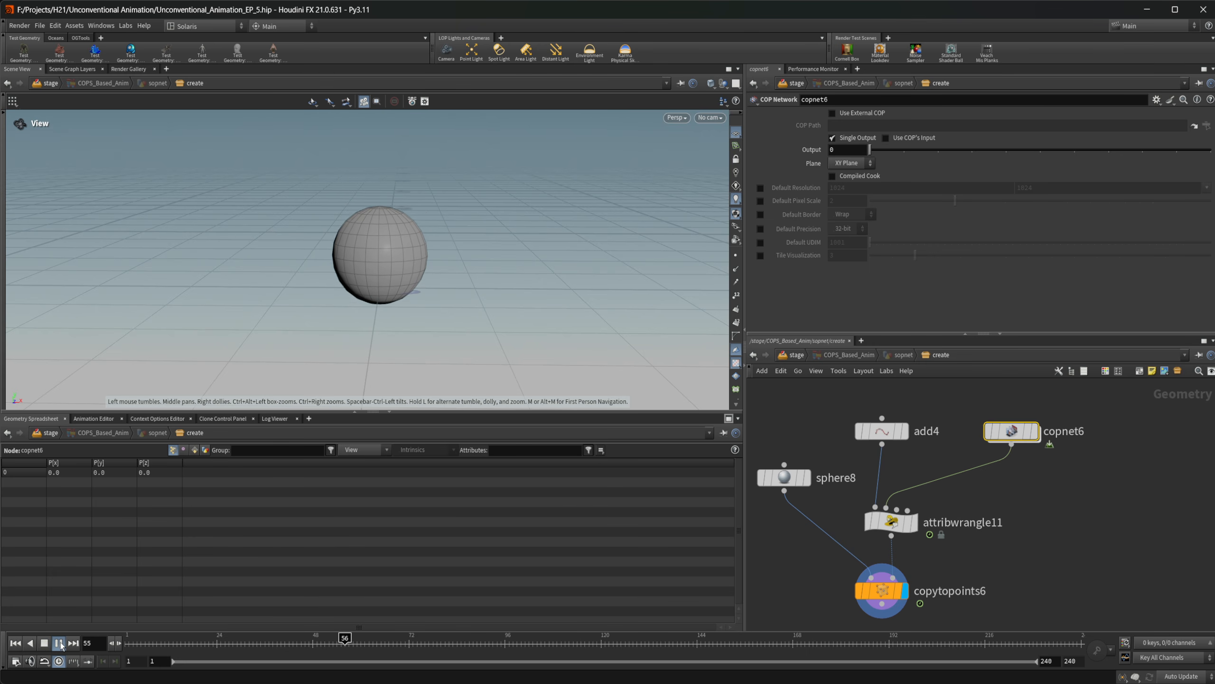
{"action": "left_click", "coordinate": [45, 644]}
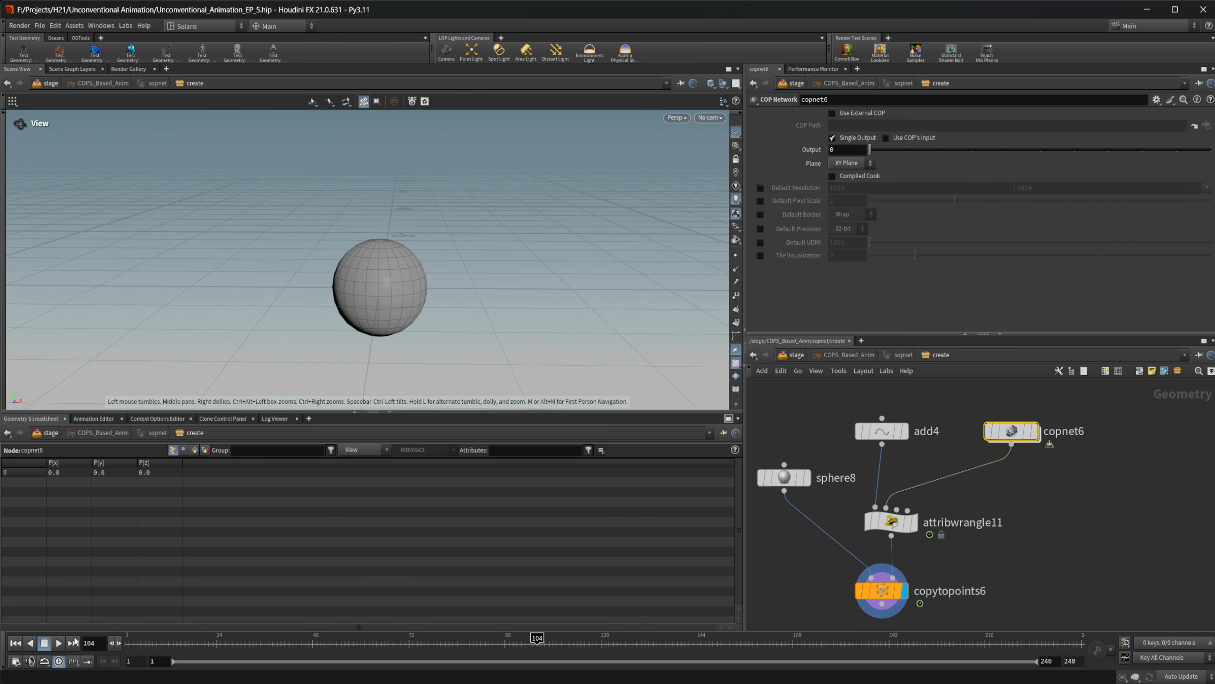
{"action": "left_click", "coordinate": [15, 643]}
{"action": "left_click", "coordinate": [59, 645]}
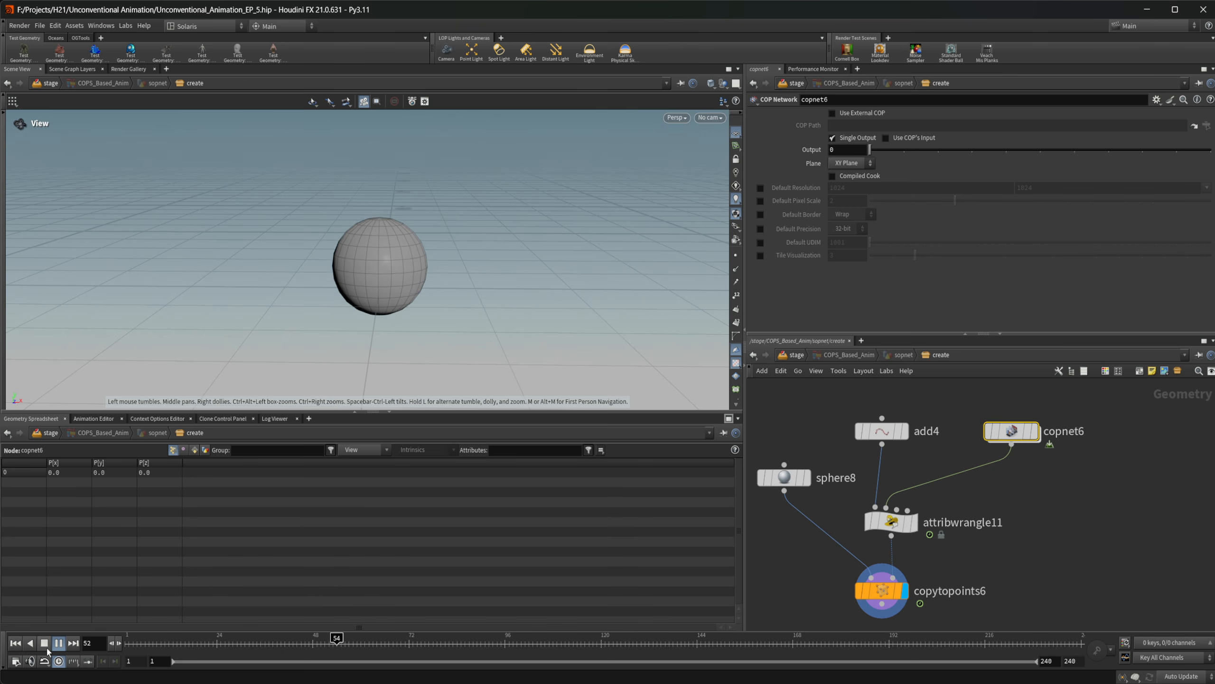
{"action": "left_click", "coordinate": [46, 647]}
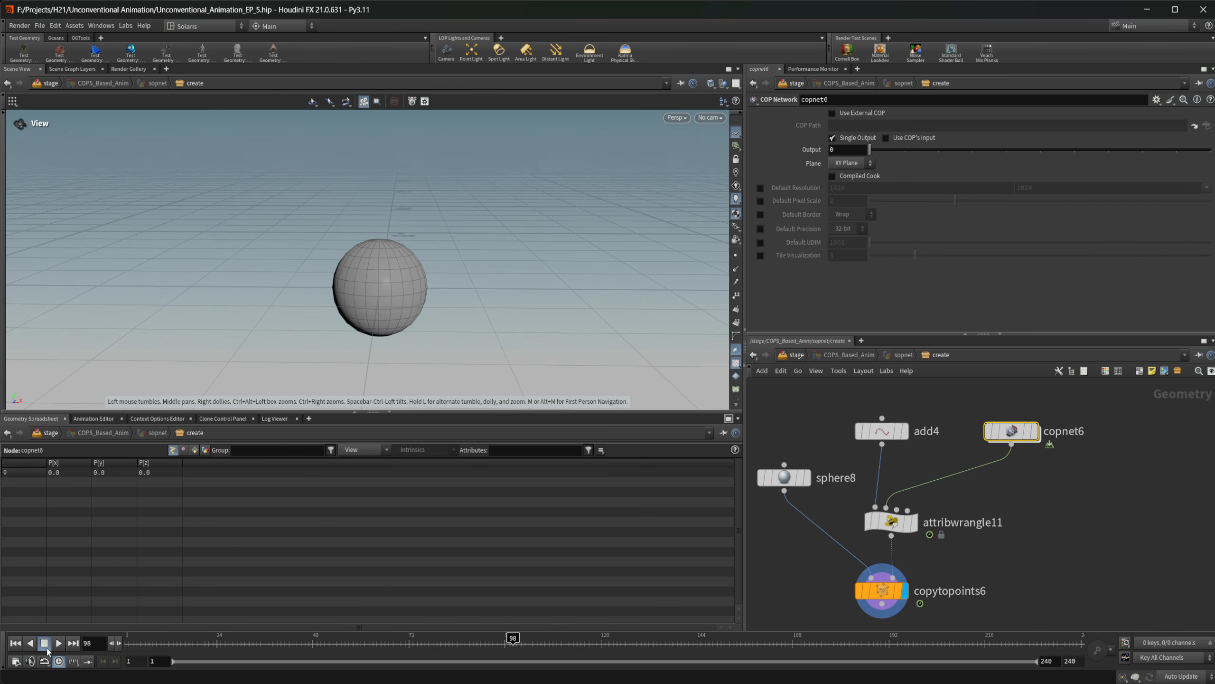
{"action": "left_click", "coordinate": [15, 643]}
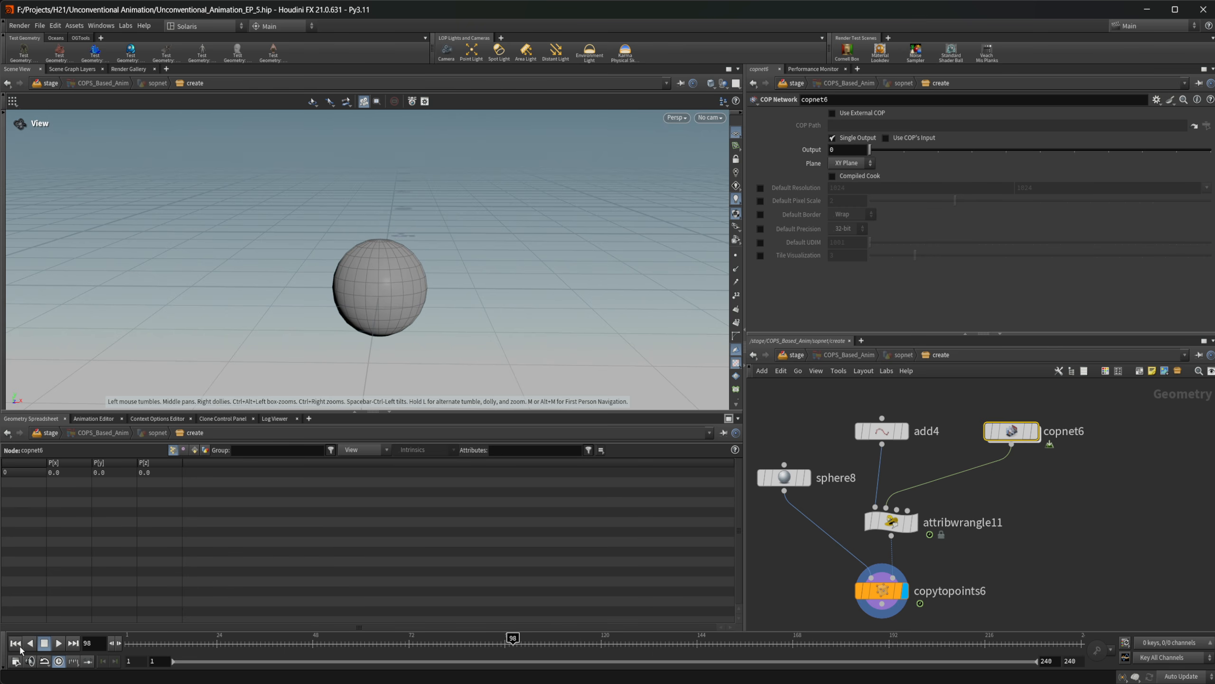
Reopen the copnet6 network and add another Ramp Mono node below the Multiply node
{"action": "double_click", "coordinate": [1011, 433]}
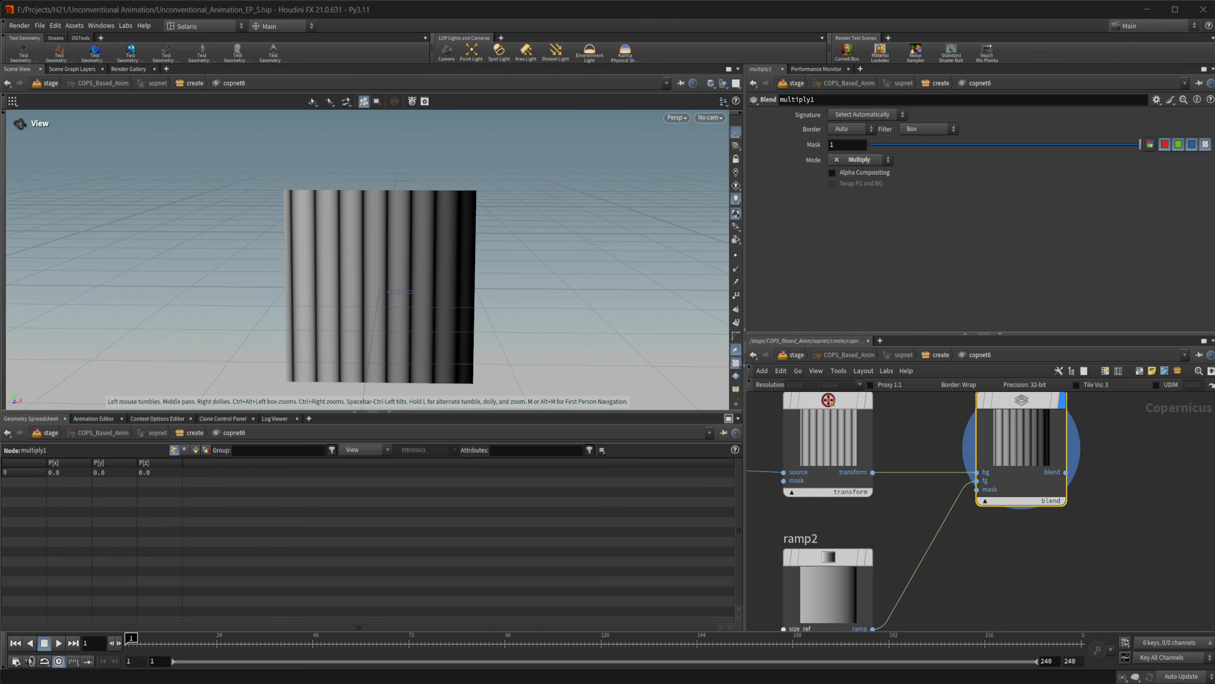
{"action": "scroll", "coordinate": [1076, 555], "scroll_direction": "down", "scroll_amount": 4}
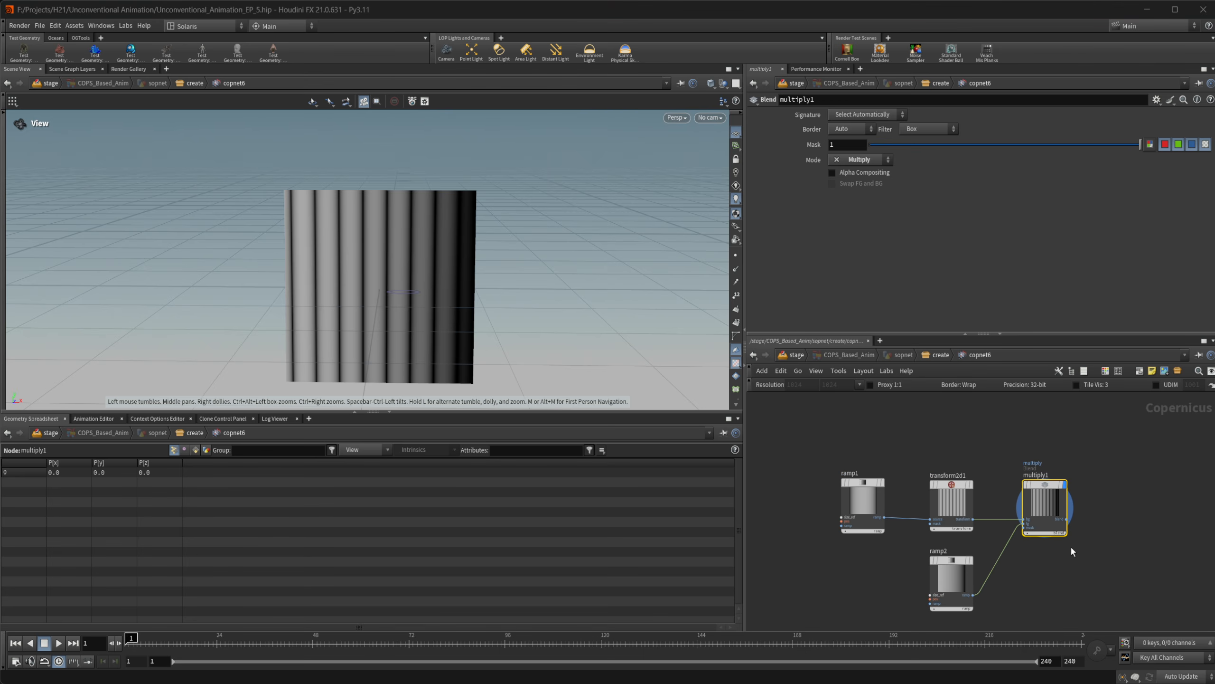
{"action": "middle_click_drag", "start_coordinate": [1072, 552], "coordinate": [1010, 508]}
{"action": "key", "text": "Tab"}
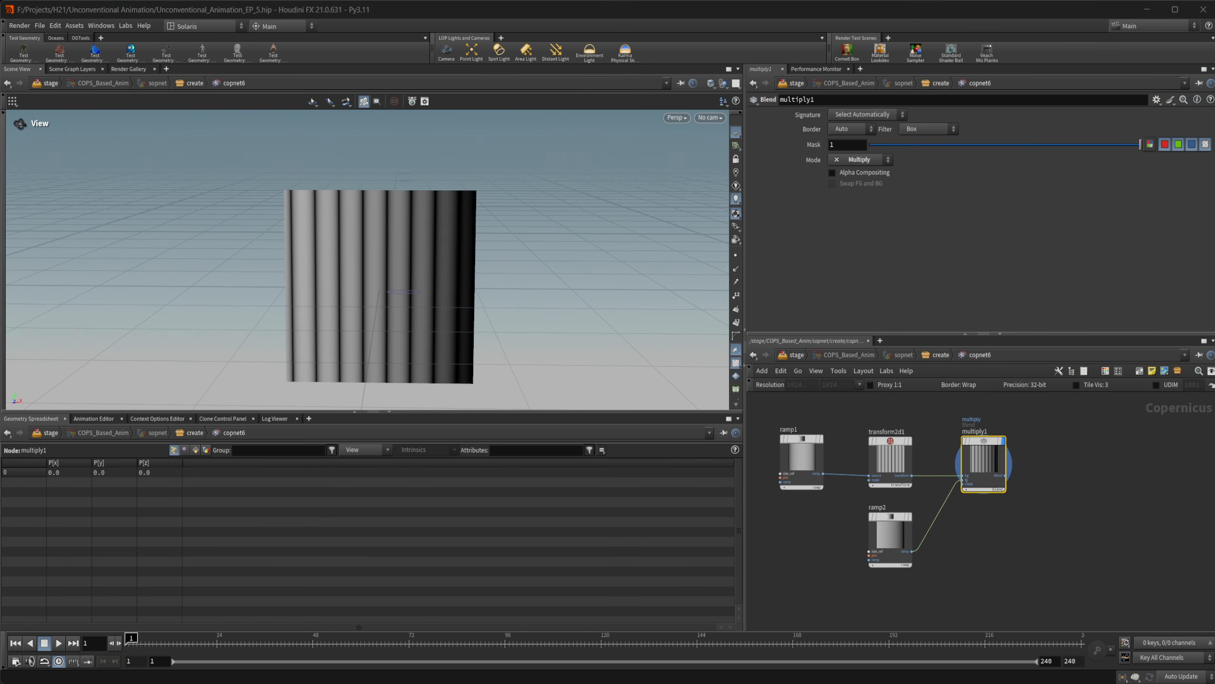
{"action": "type", "text": "ramp"}
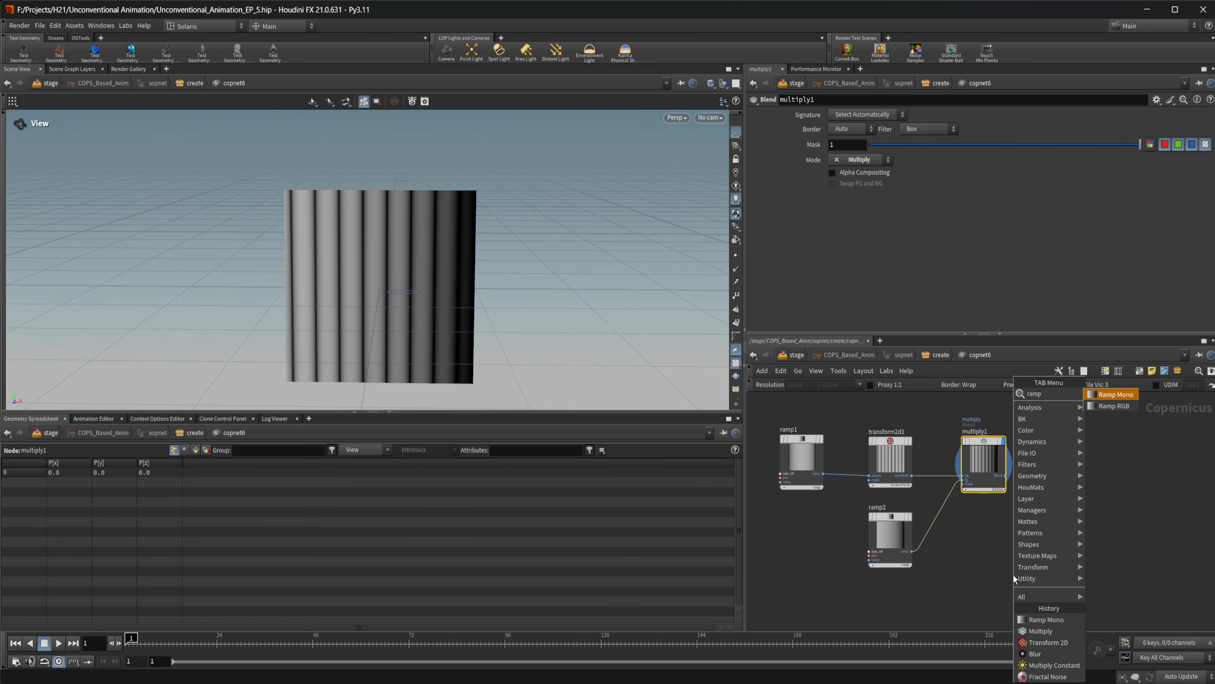
{"action": "key", "text": "Return"}
{"action": "left_click", "coordinate": [1013, 575]}
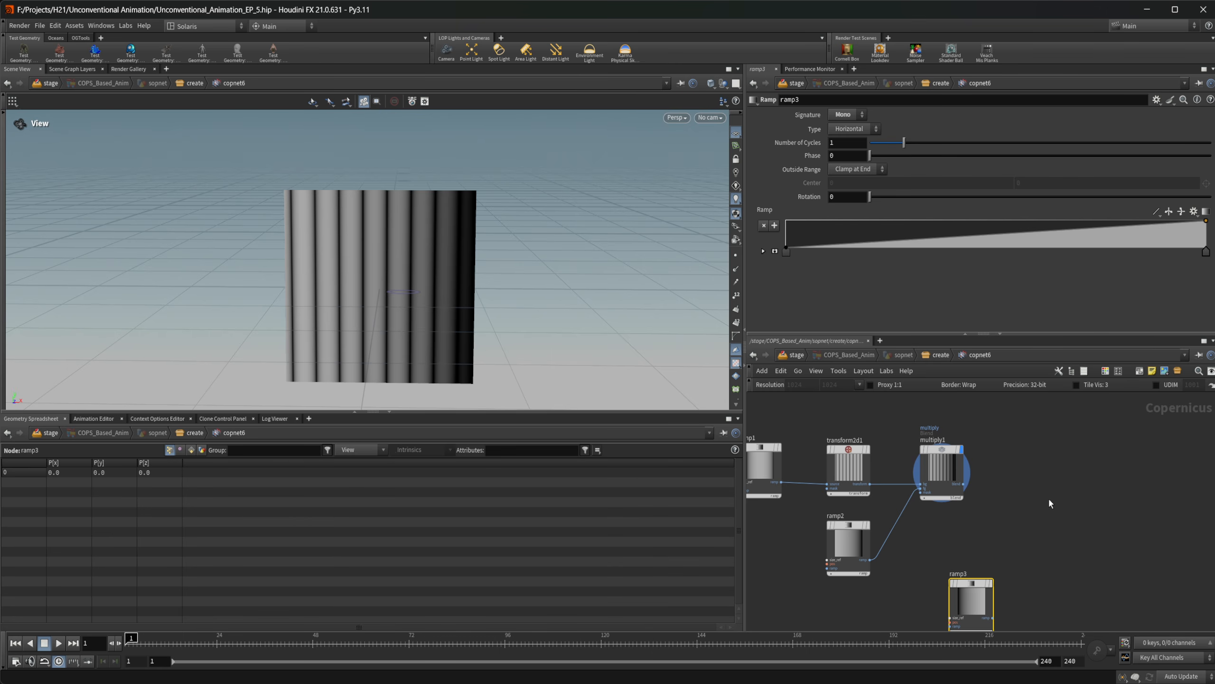
Add a Null node and connect Multiply to its first input and the new ramp3 to its second
{"action": "key", "text": "Tab"}
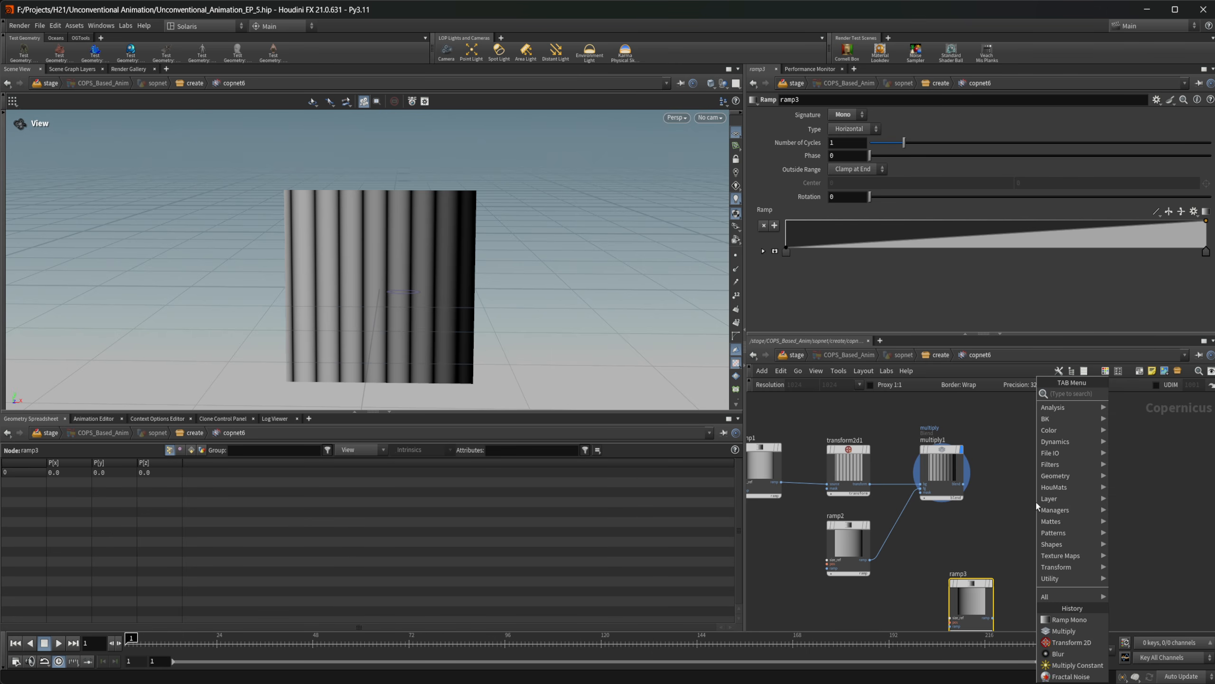
{"action": "type", "text": "add"}
{"action": "key", "text": "Return"}
{"action": "left_click", "coordinate": [1035, 500]}
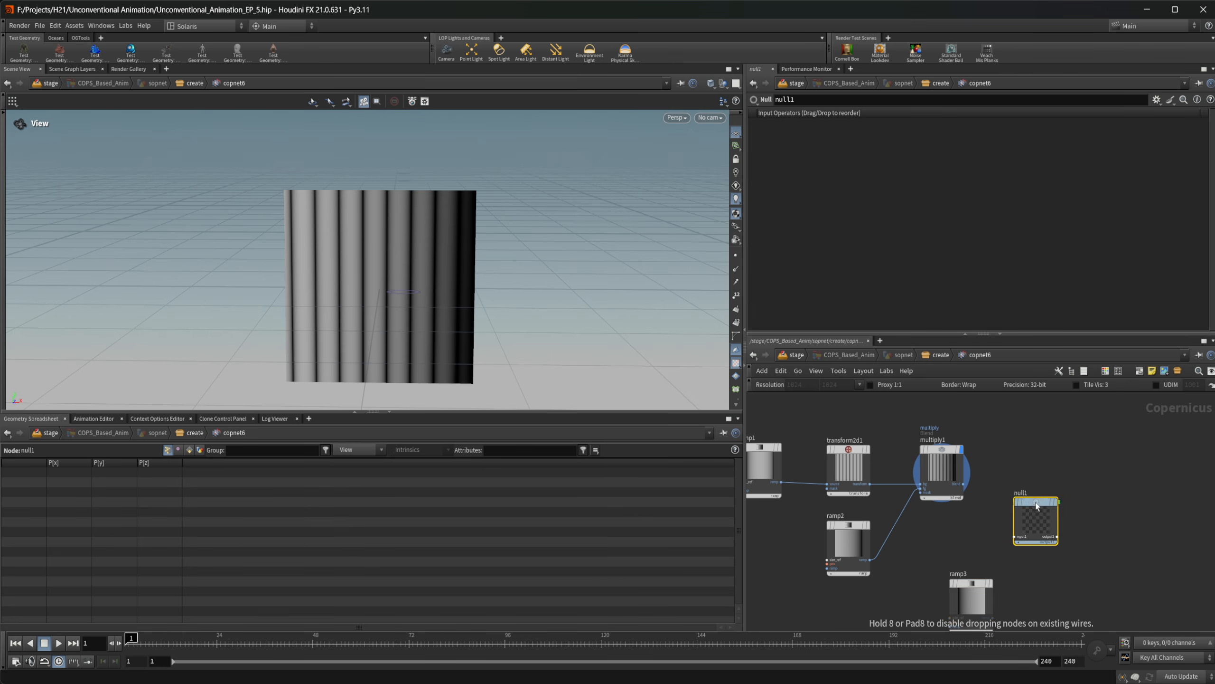
{"action": "scroll", "coordinate": [995, 498], "scroll_direction": "up", "scroll_amount": 4}
{"action": "left_click_drag", "start_coordinate": [926, 467], "coordinate": [1084, 449]}
{"action": "middle_click_drag", "start_coordinate": [959, 623], "coordinate": [956, 535]}
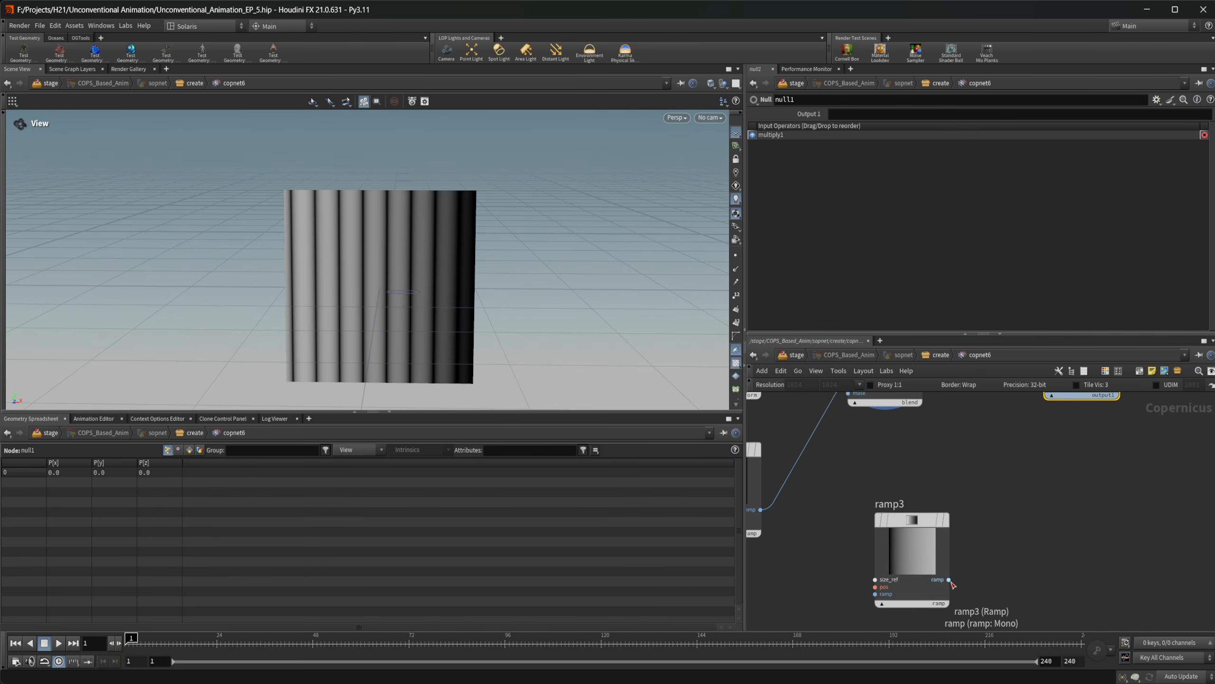
{"action": "left_click_drag", "start_coordinate": [973, 610], "coordinate": [1028, 507]}
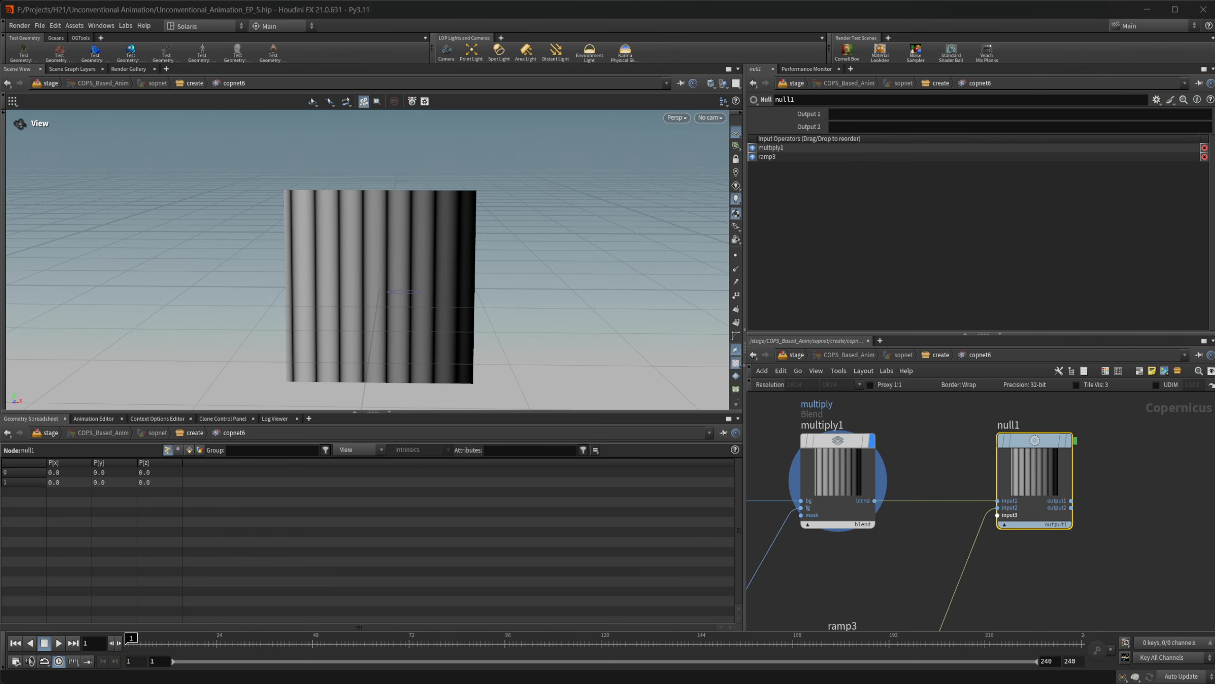
Name the Null node's first output "height" and its second output "distance"
{"action": "left_click", "coordinate": [914, 179]}
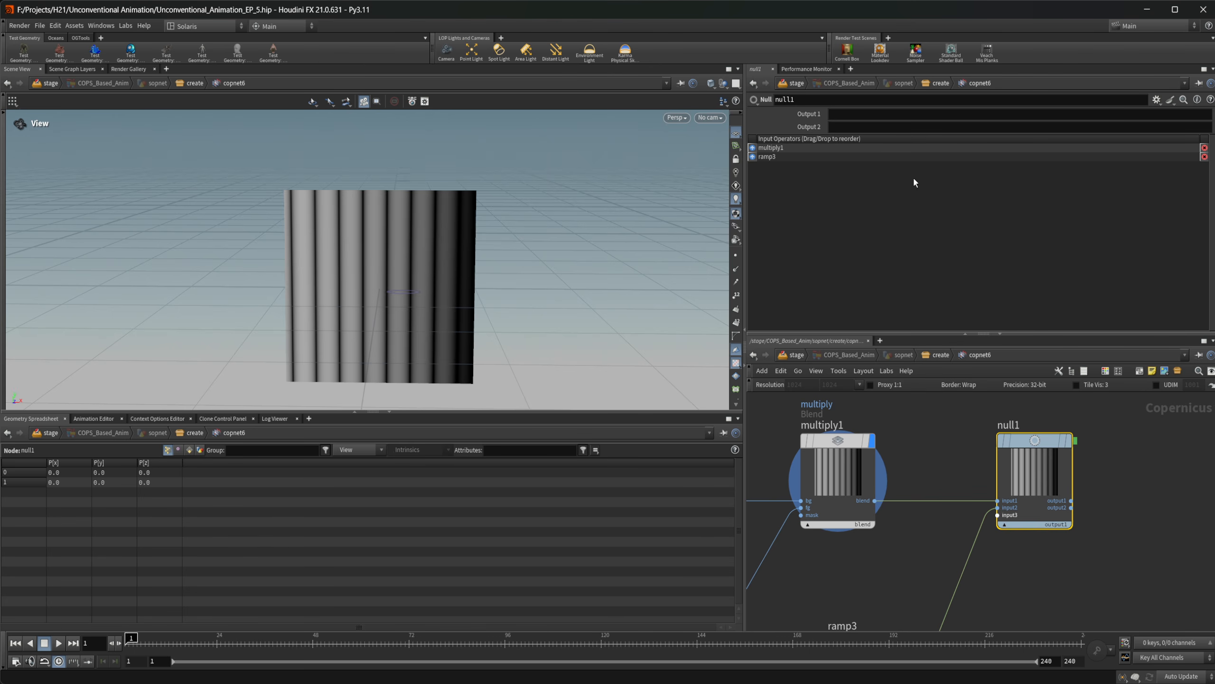
{"action": "left_click", "coordinate": [876, 115]}
{"action": "type", "text": "height"}
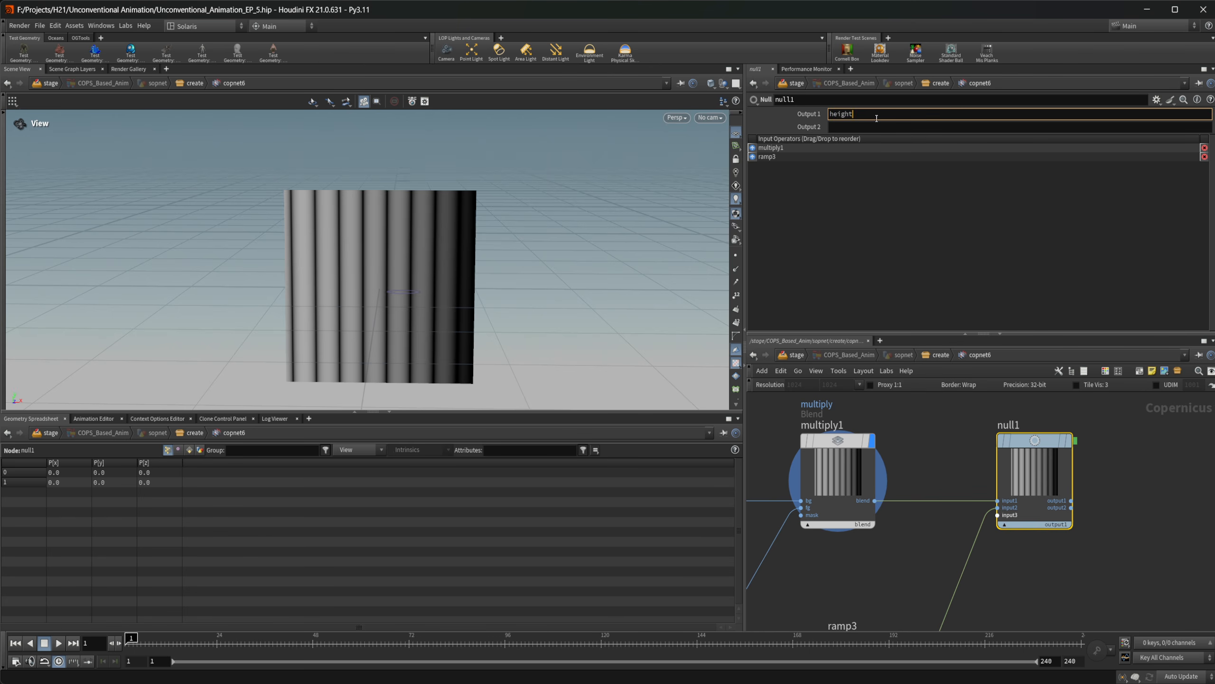
{"action": "key", "text": "Return"}
{"action": "left_click", "coordinate": [867, 126]}
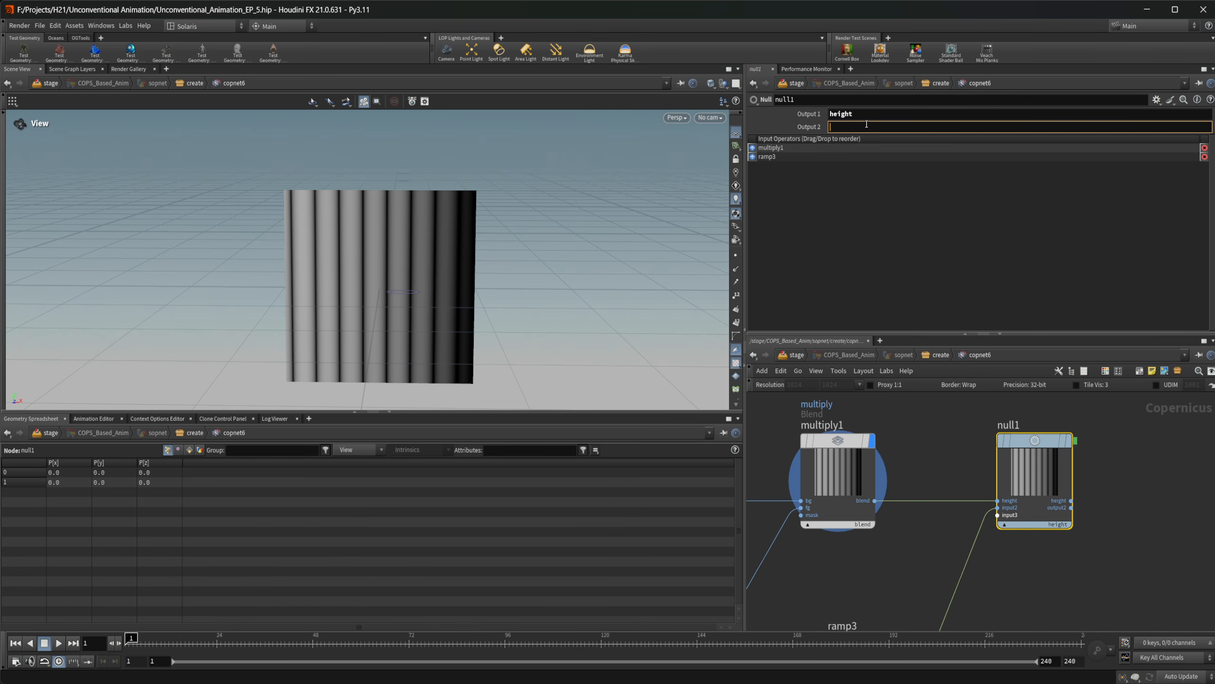
{"action": "type", "text": "distance"}
{"action": "key", "text": "Return"}
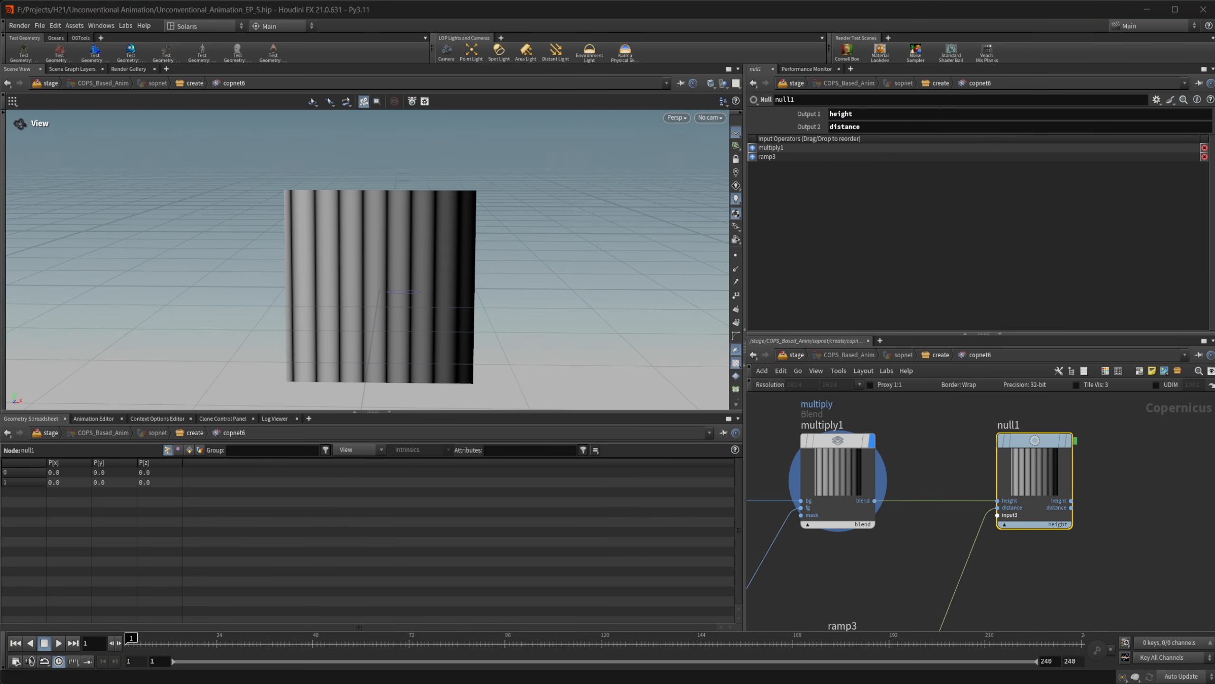
Select the ramp3 node and display its output in the viewport
{"action": "middle_click_drag", "start_coordinate": [1021, 584], "coordinate": [1076, 408]}
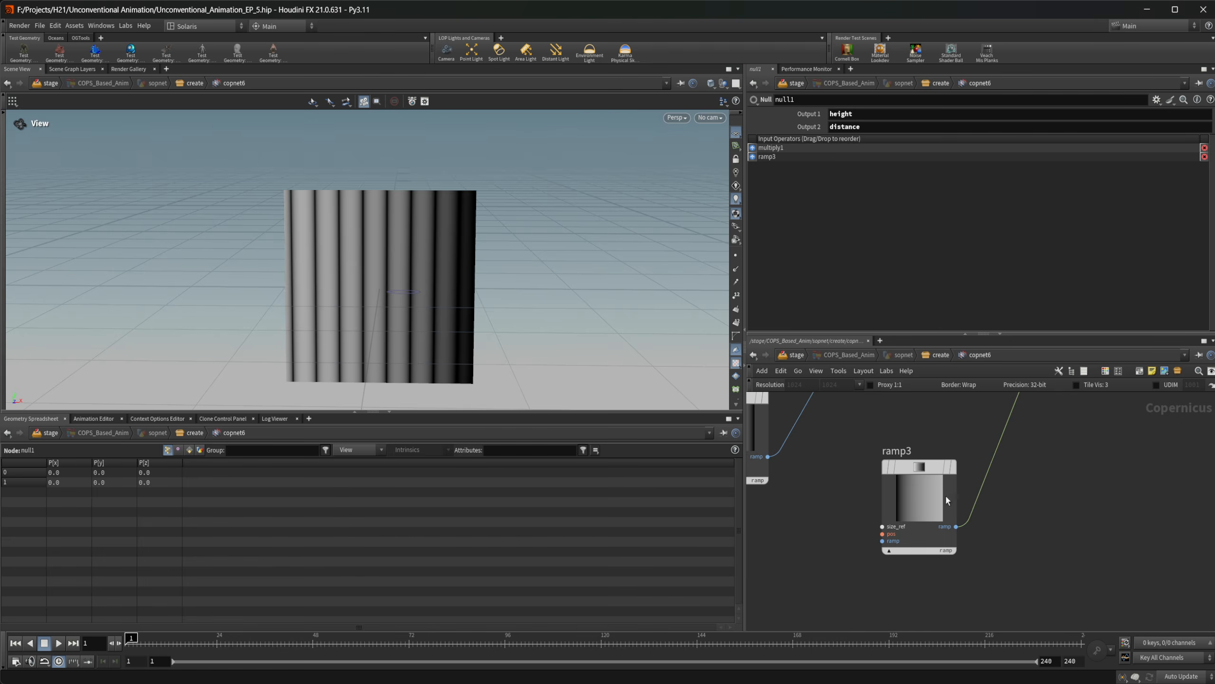
{"action": "left_click", "coordinate": [946, 496]}
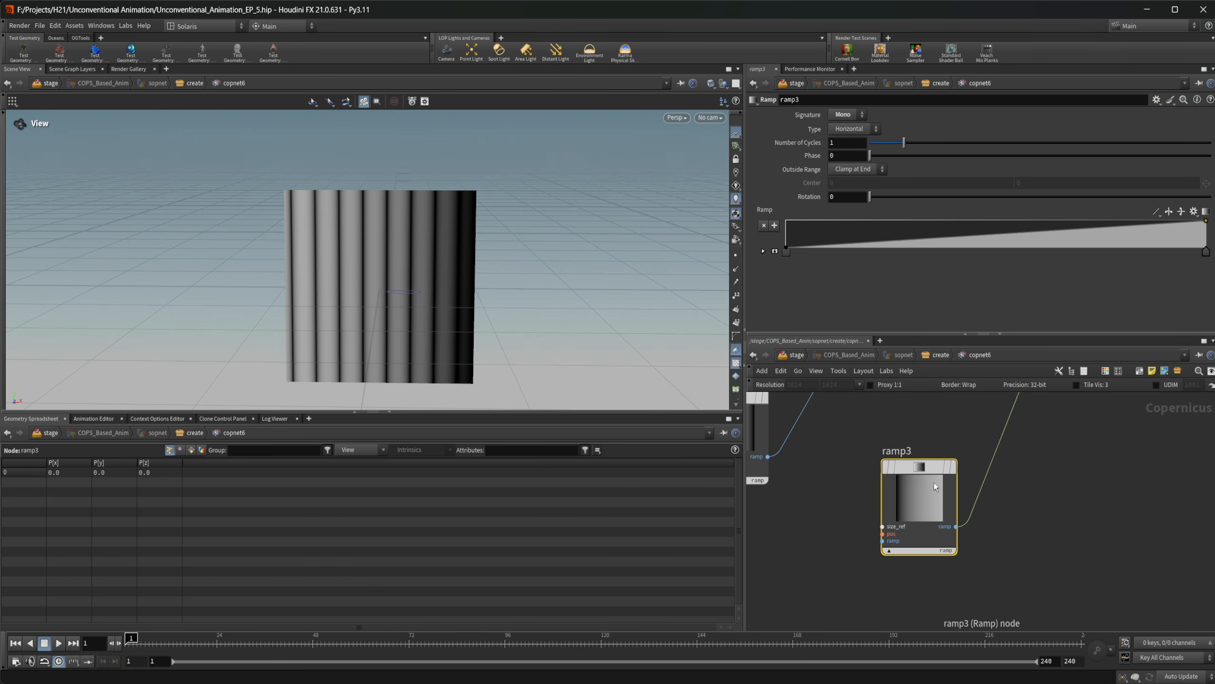
{"action": "left_click", "coordinate": [952, 467]}
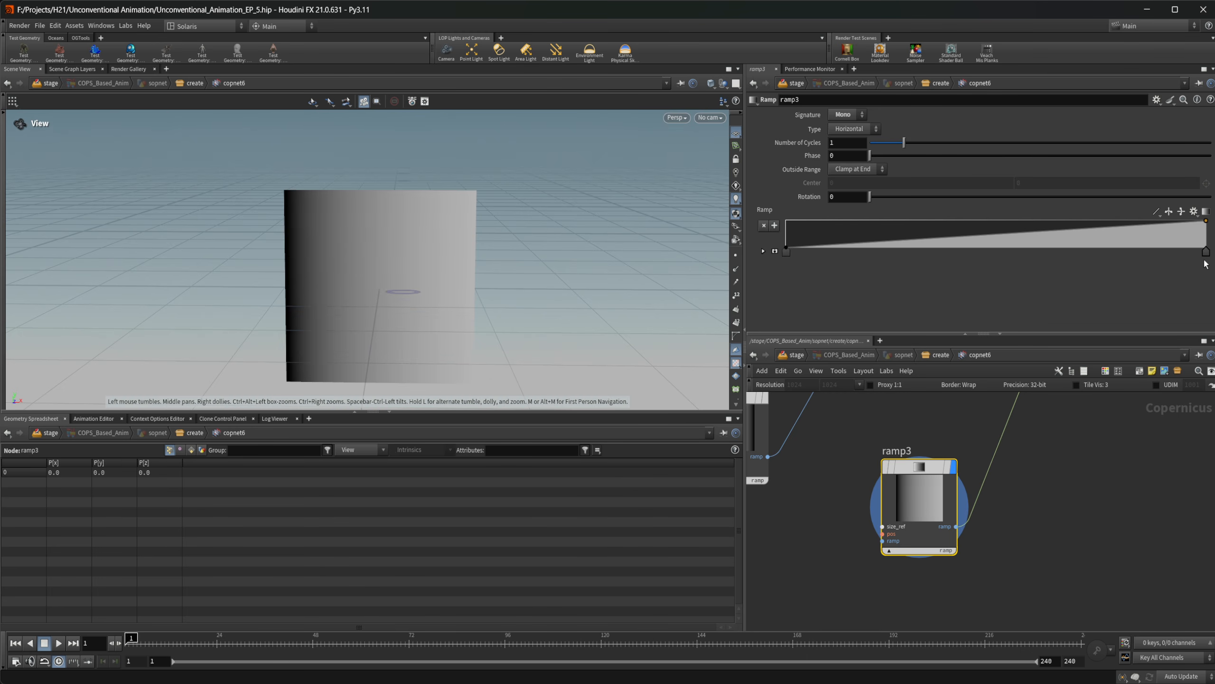
Try Bezier interpolation on ramp3, pulling the end point's handle all the way to the end of the ramp
{"action": "left_click", "coordinate": [1155, 215]}
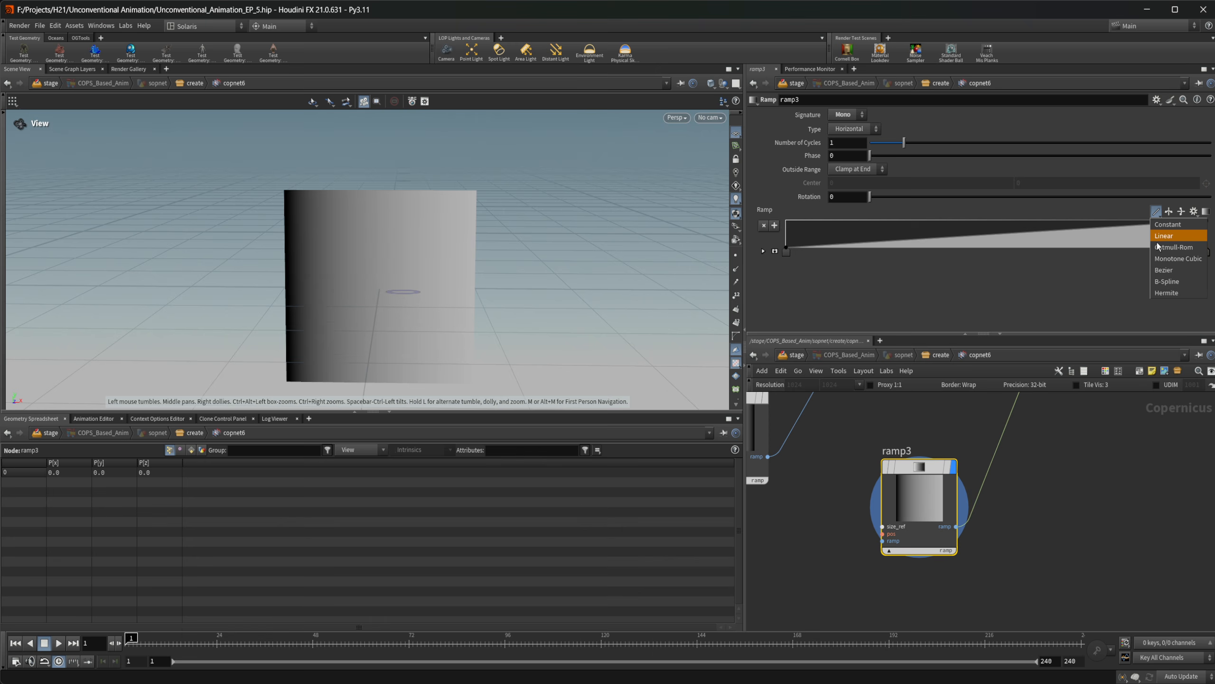
{"action": "left_click", "coordinate": [1177, 272]}
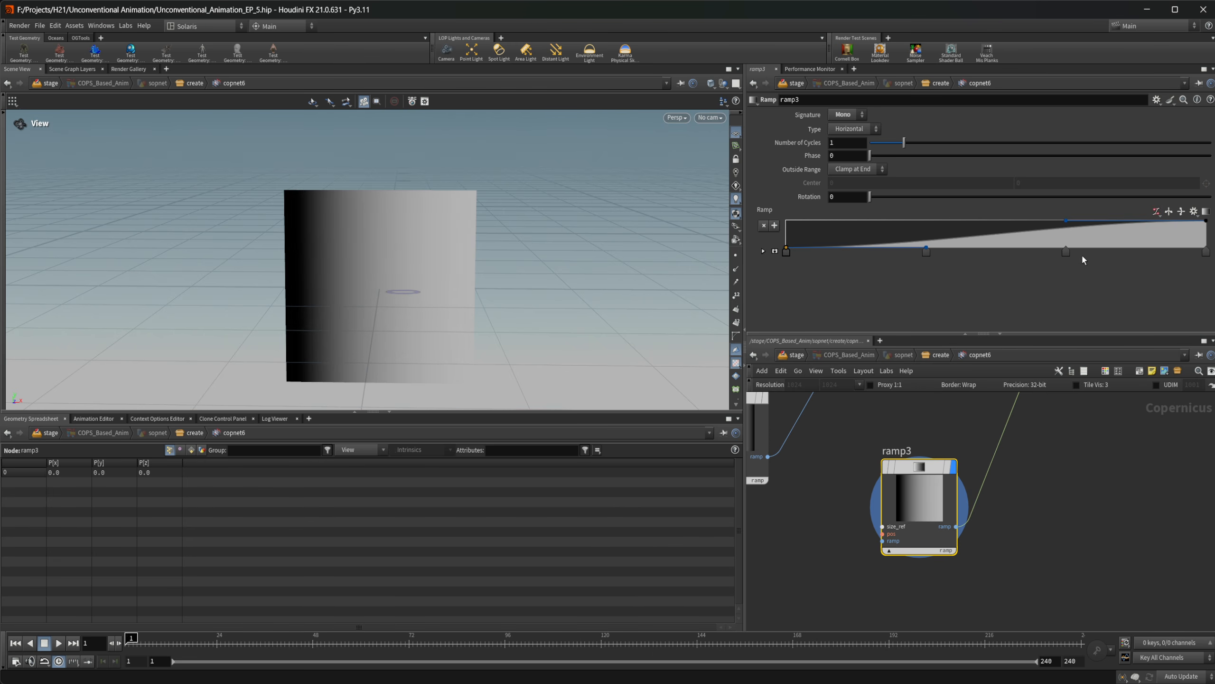
{"action": "left_click_drag", "start_coordinate": [1067, 254], "coordinate": [1213, 254]}
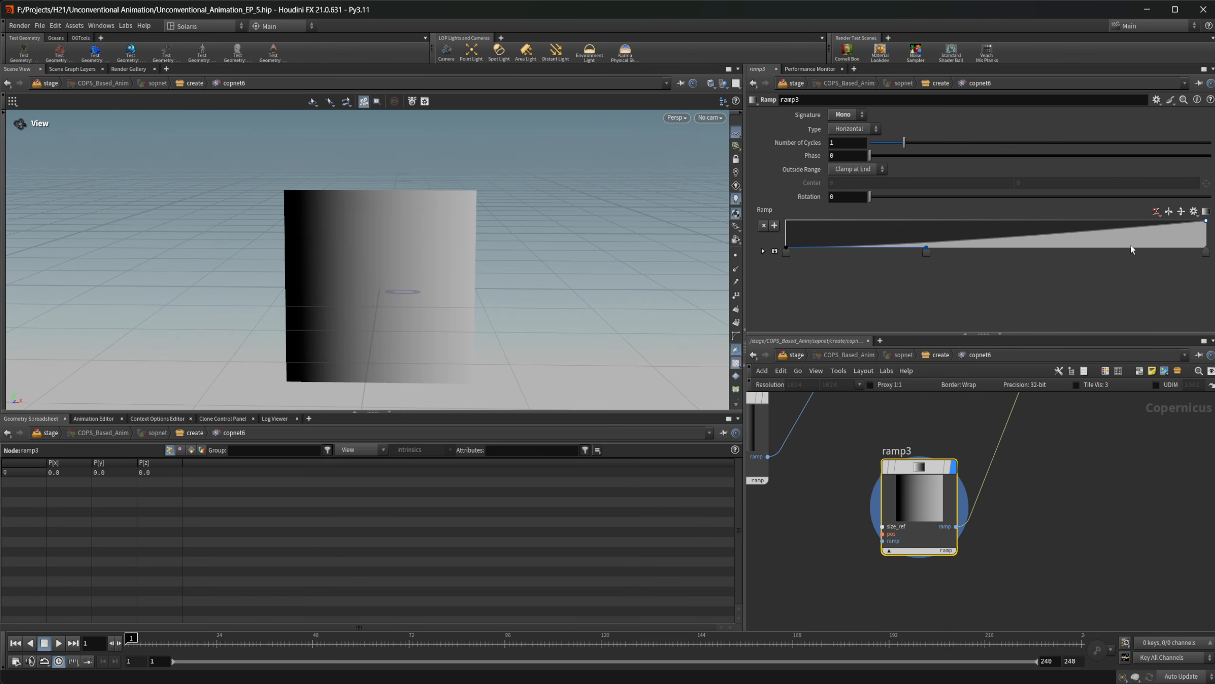
Switch ramp3 to B-Spline interpolation, add a control point at position 0.764908 with value 1, and expand the point controls
{"action": "left_click", "coordinate": [1156, 212]}
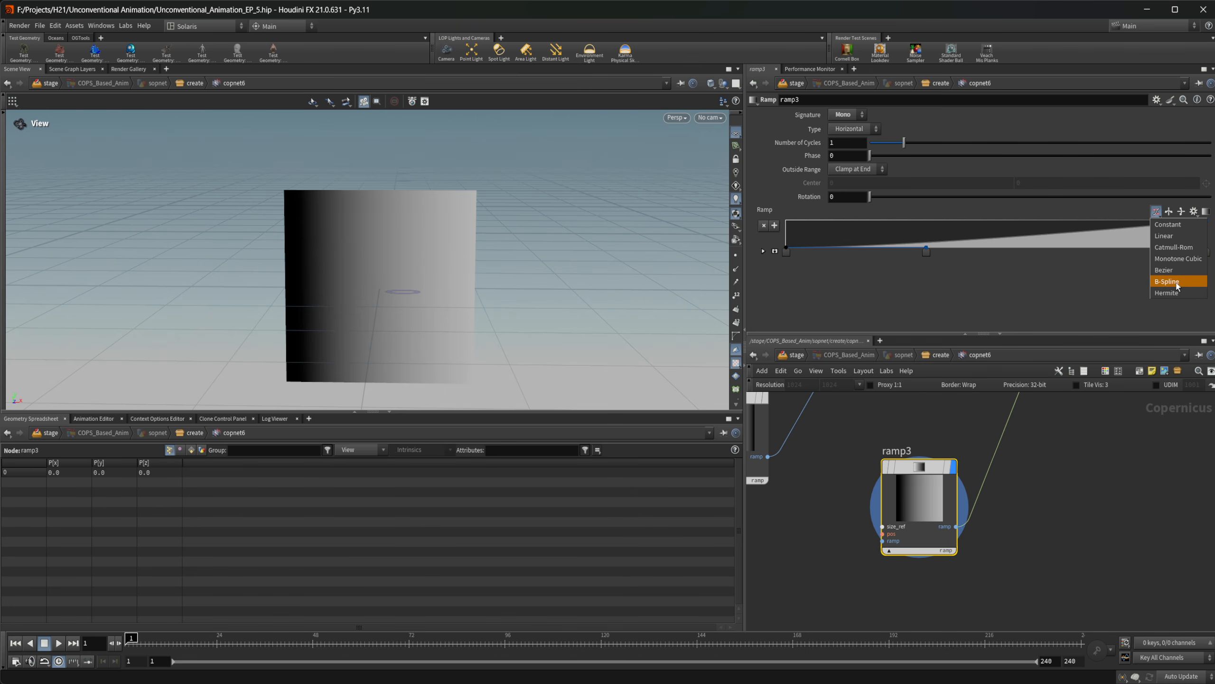
{"action": "left_click", "coordinate": [1176, 282]}
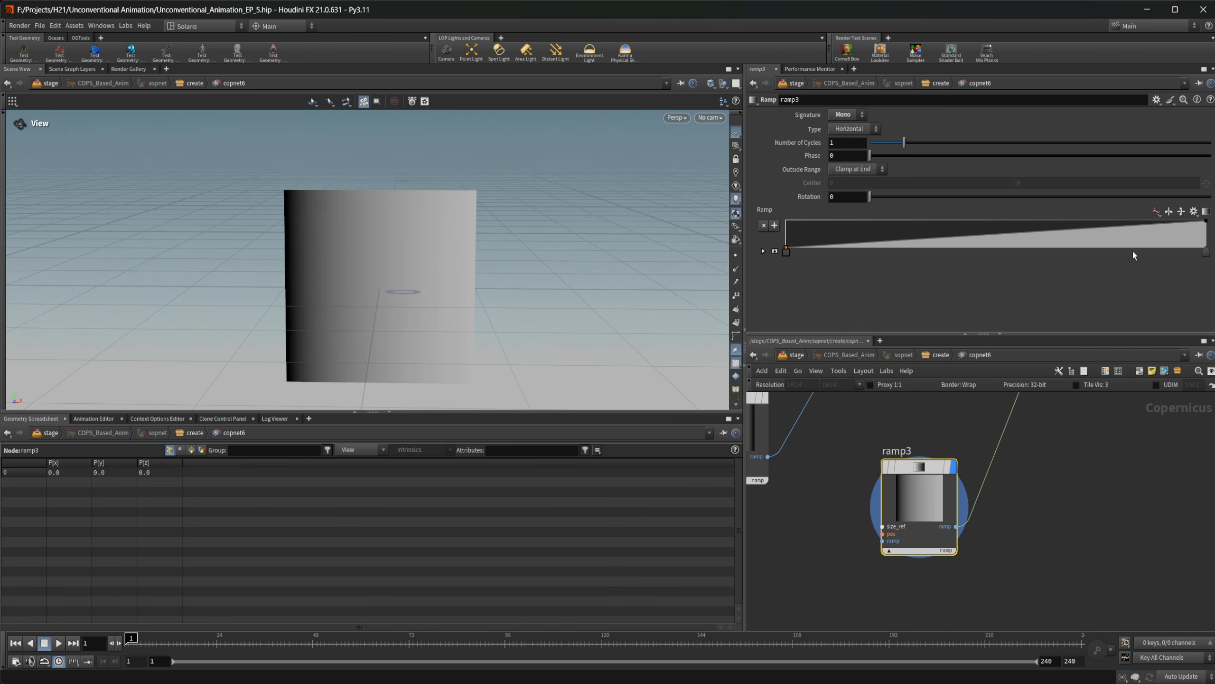
{"action": "left_click", "coordinate": [1147, 240]}
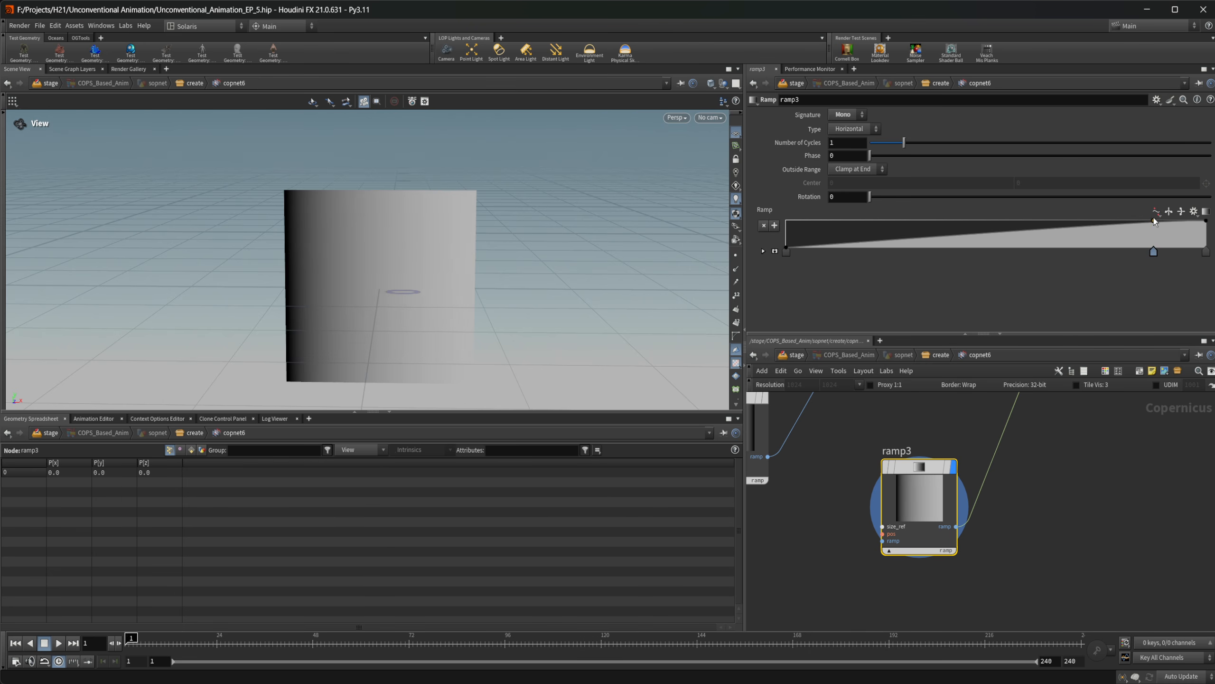
{"action": "left_click_drag", "start_coordinate": [1145, 219], "coordinate": [1108, 250]}
{"action": "left_click", "coordinate": [763, 251]}
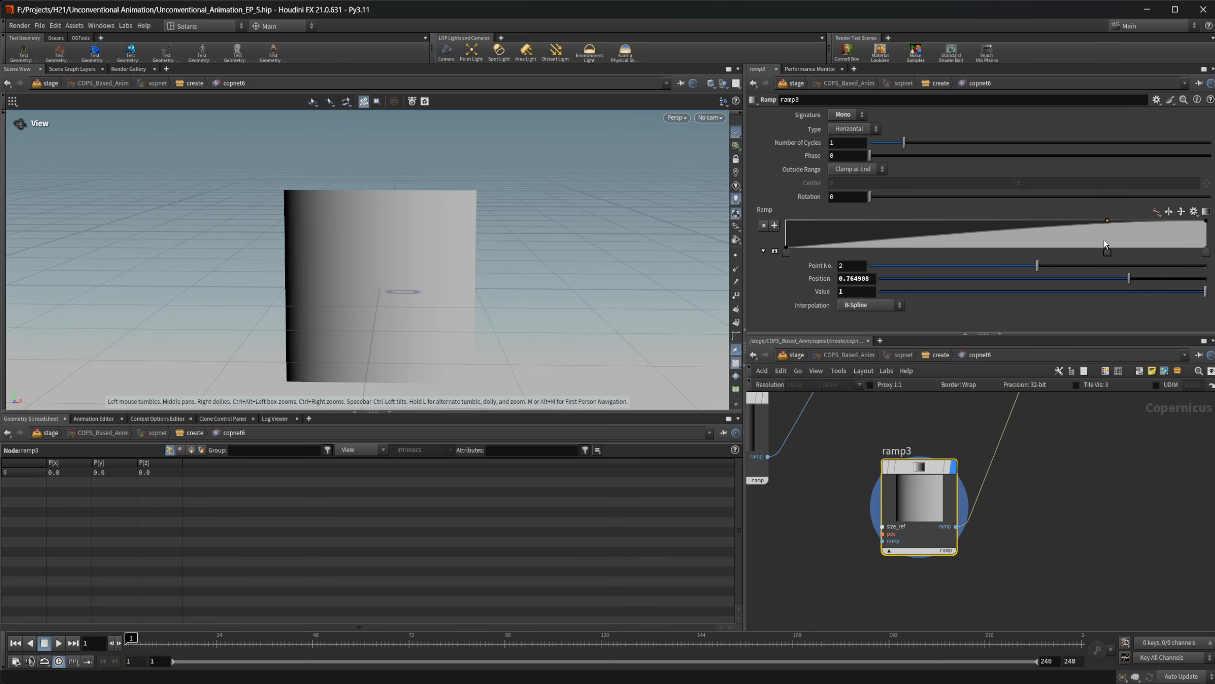
Return to the create network and open attribwrangle11's VEX code in the separate expression editor
{"action": "left_click", "coordinate": [941, 355]}
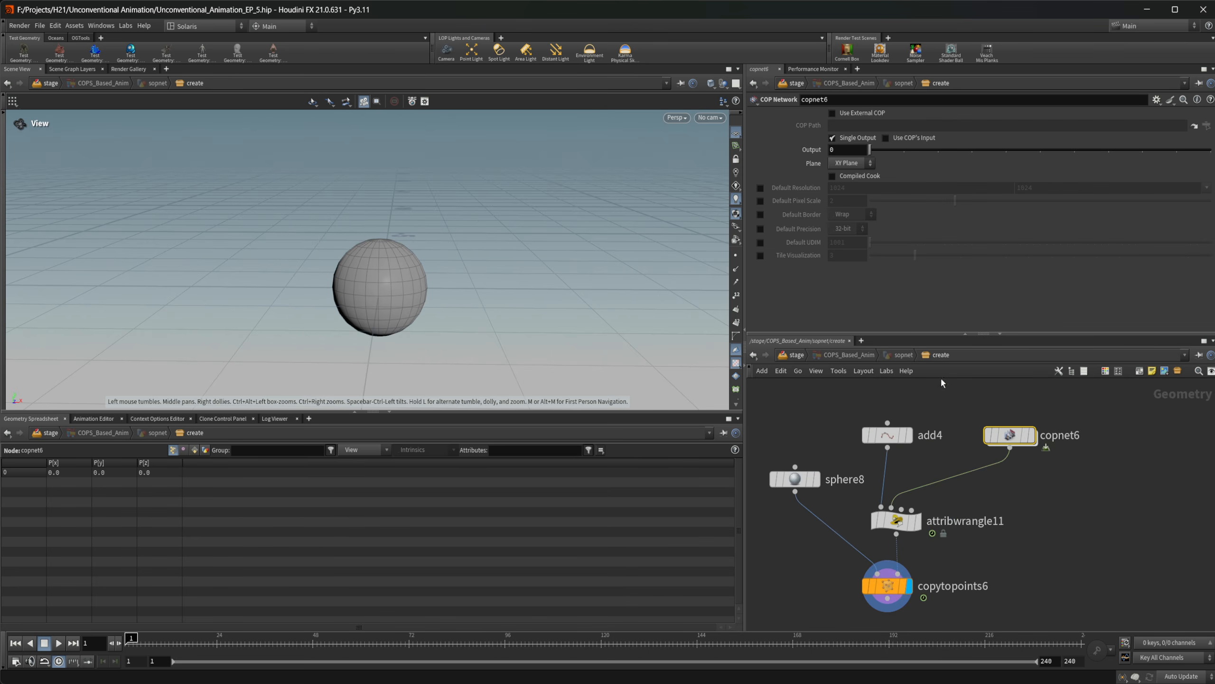
{"action": "middle_click_drag", "start_coordinate": [984, 551], "coordinate": [982, 517]}
{"action": "left_click", "coordinate": [893, 487]}
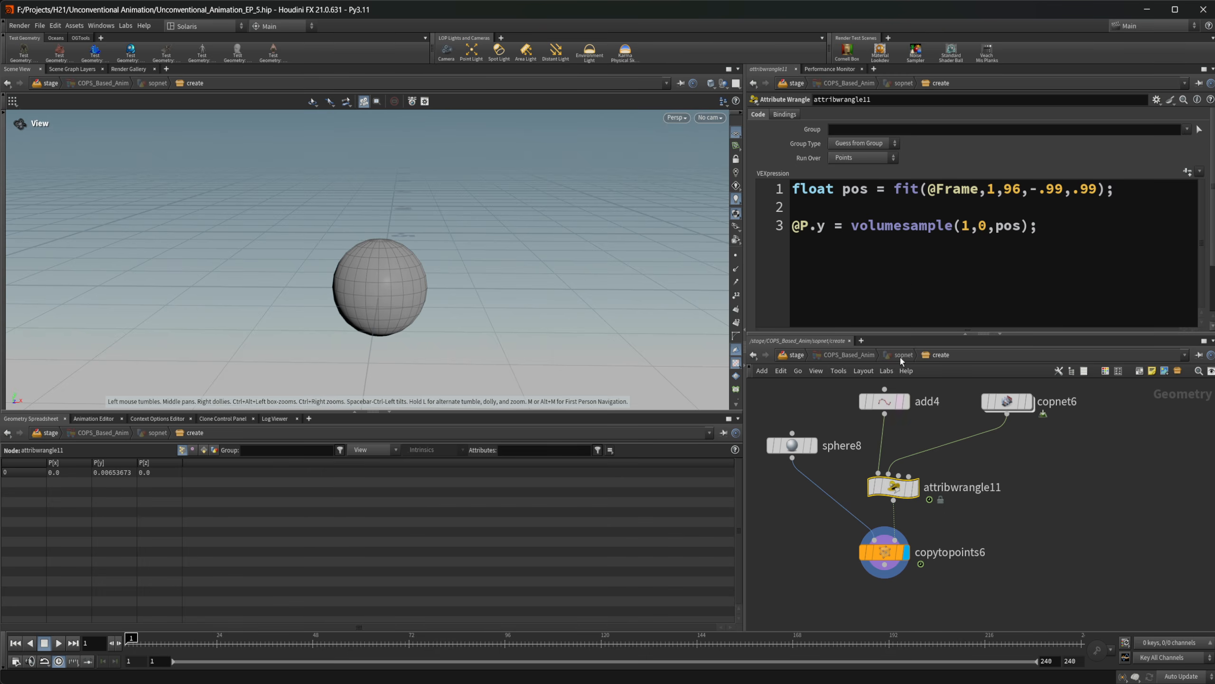
{"action": "left_click", "coordinate": [872, 300]}
{"action": "key", "text": "alt+e"}
{"action": "left_click_drag", "start_coordinate": [644, 184], "coordinate": [844, 238]}
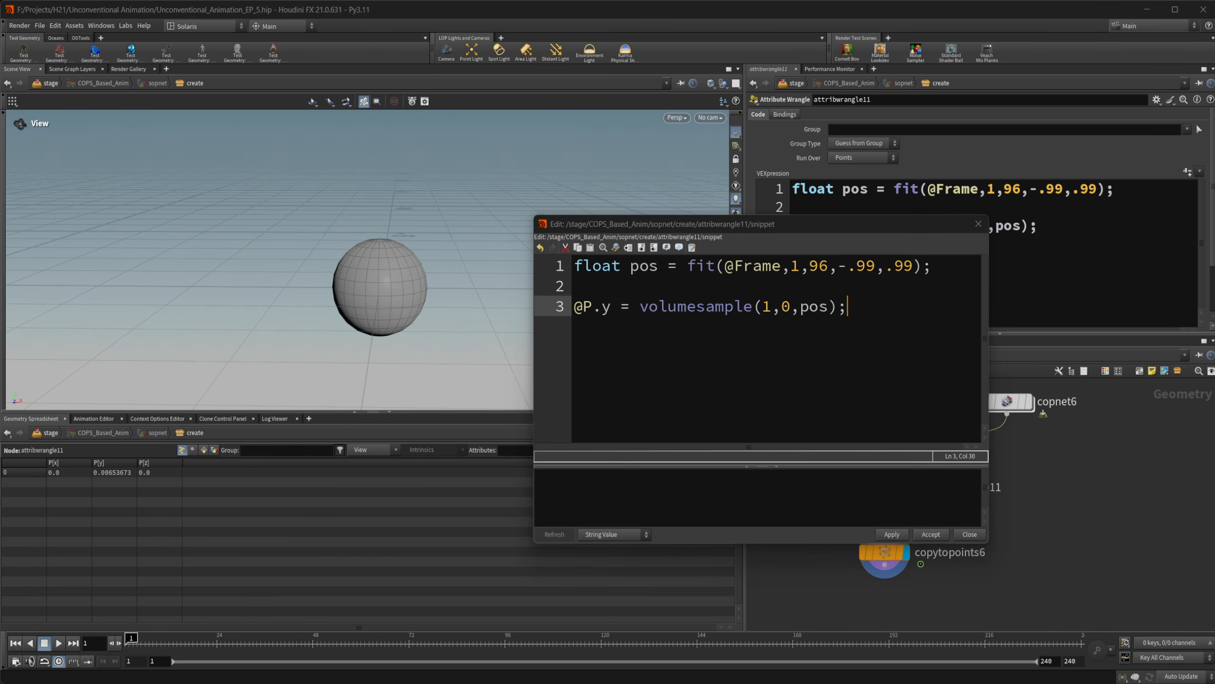
{"action": "left_click", "coordinate": [671, 285]}
{"action": "key", "text": "Return"}
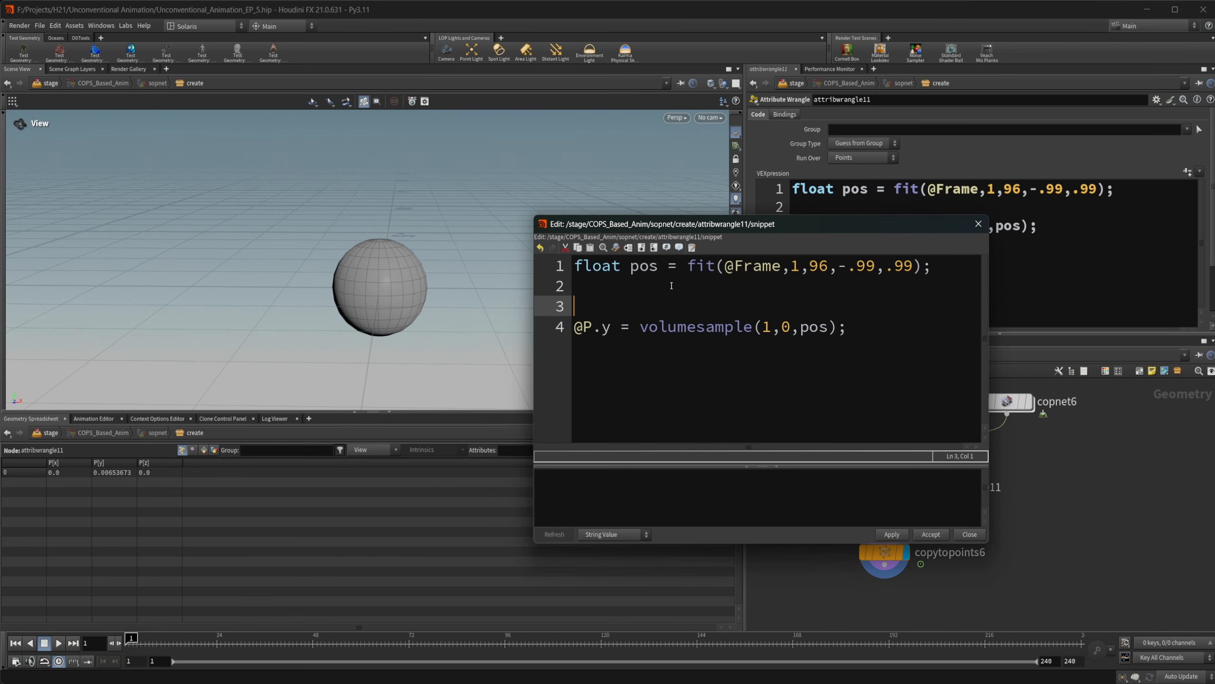
{"action": "key", "text": "Up"}
{"action": "type", "text": "float pos"}
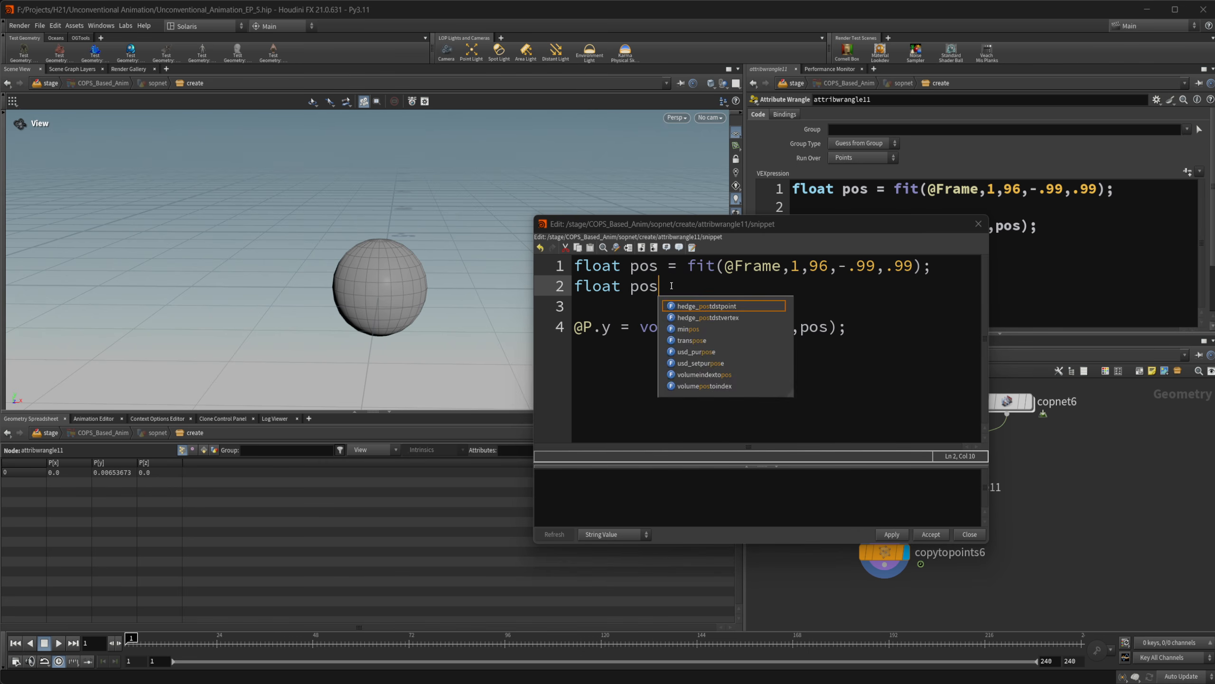
{"action": "type", "text": "2 = fit("}
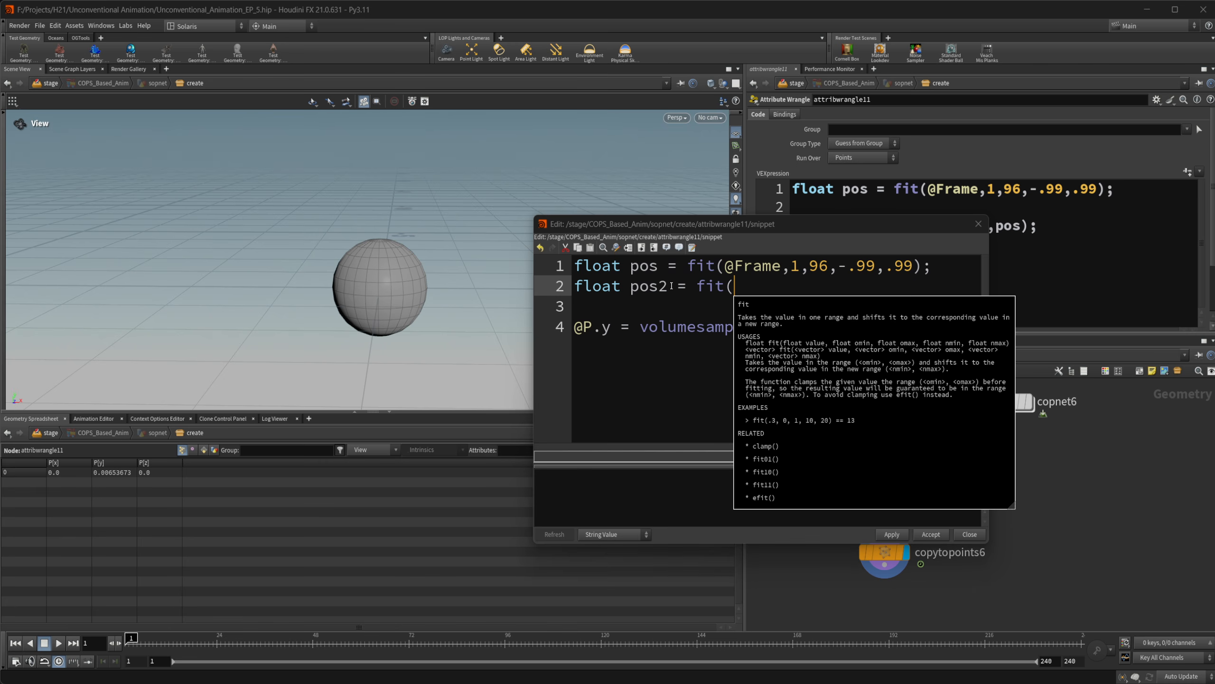
{"action": "type", "text": "@Frame"}
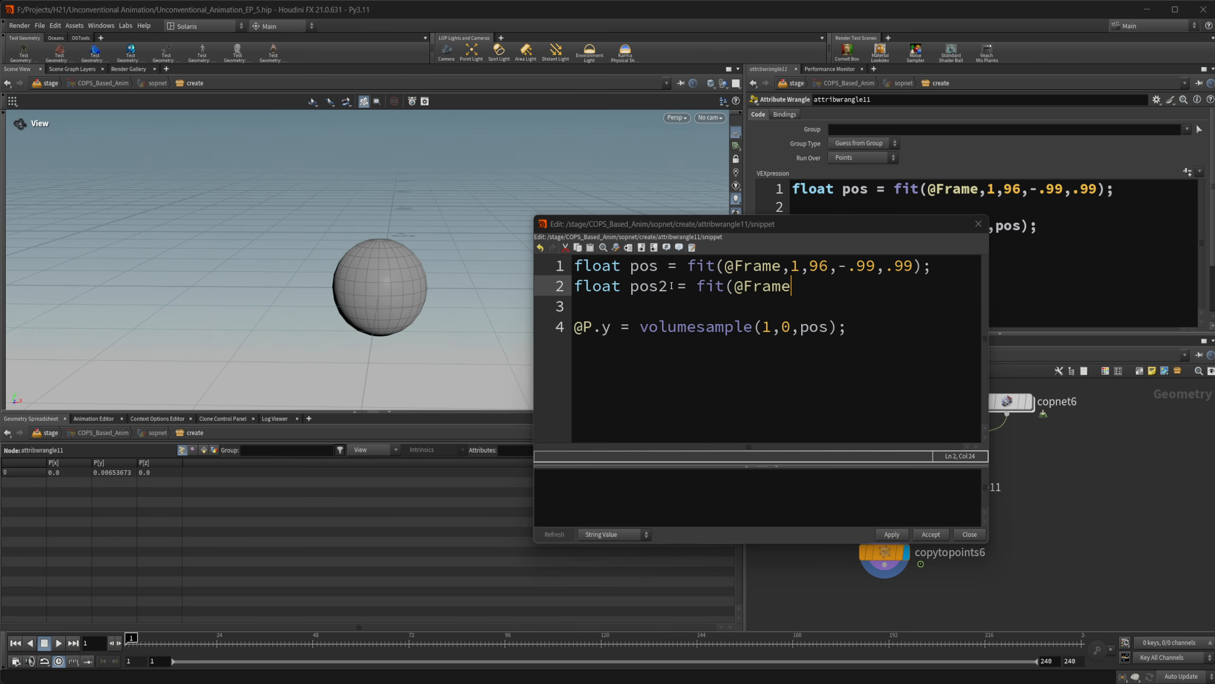
{"action": "type", "text": " 1"}
{"action": "key", "text": "BackSpace"}
{"action": "key", "text": "BackSpace"}
{"action": "type", "text": "12"}
{"action": "type", "text": "0,-.99"}
{"action": "type", "text": ",.99"}
{"action": "type", "text": "("}
{"action": "type", "text": ");"}
Add "@P.x = volumesample(1,1,pos2);" below the @P.y line and accept the edited wrangle code
{"action": "key", "text": "Down"}
{"action": "key", "text": "Down"}
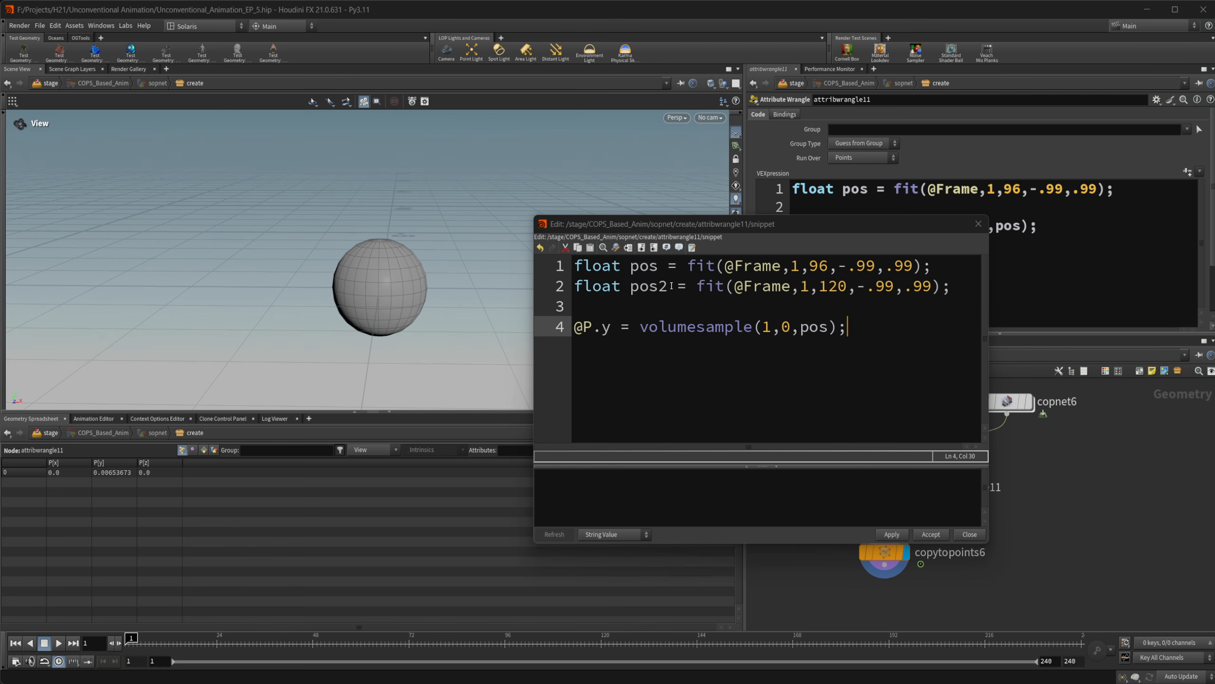
{"action": "key", "text": "Return"}
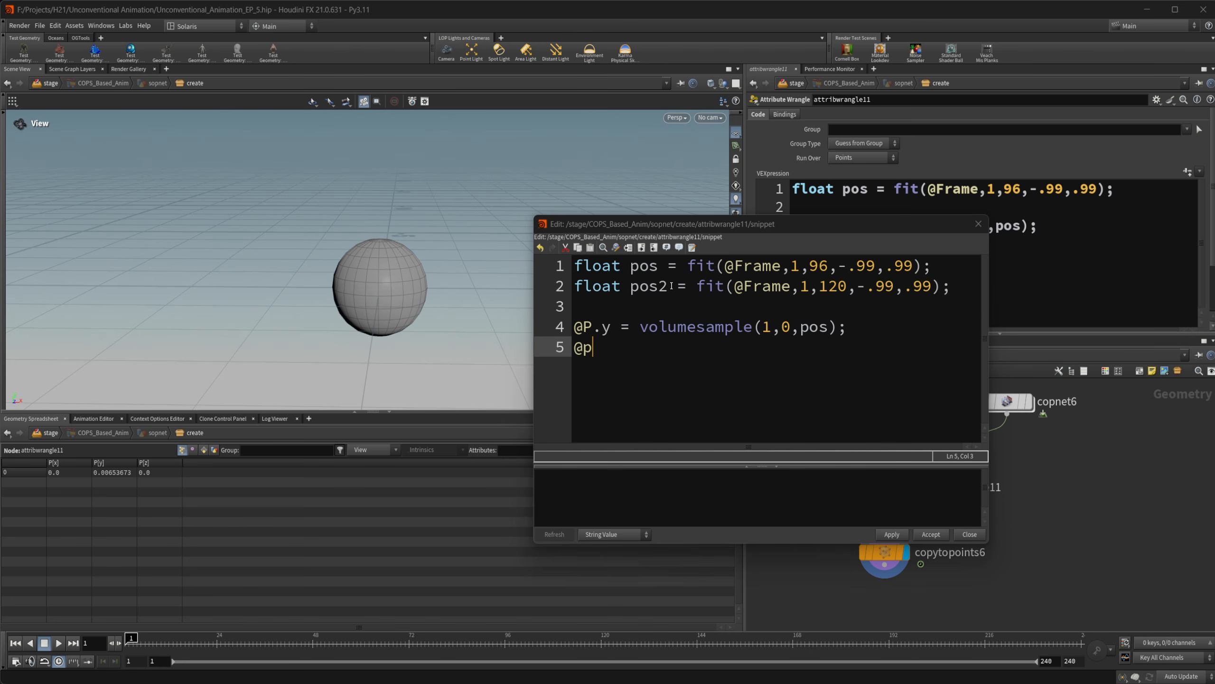
{"action": "type", "text": "@P.x = volumes"}
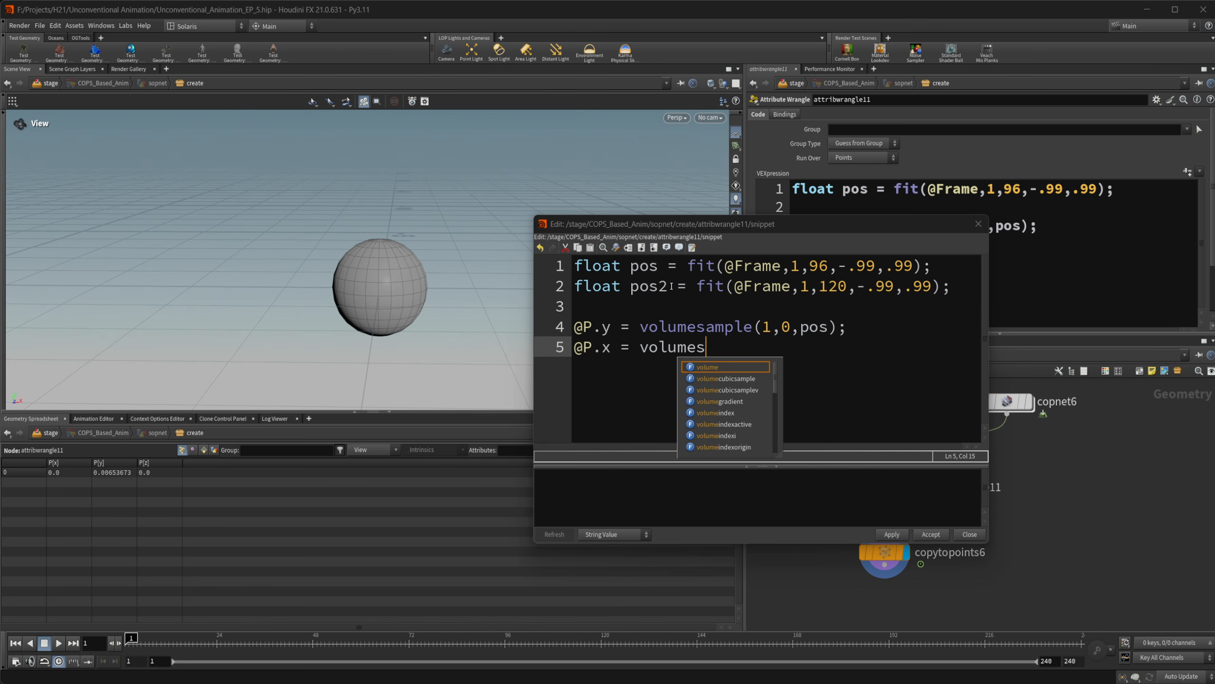
{"action": "type", "text": "ample("}
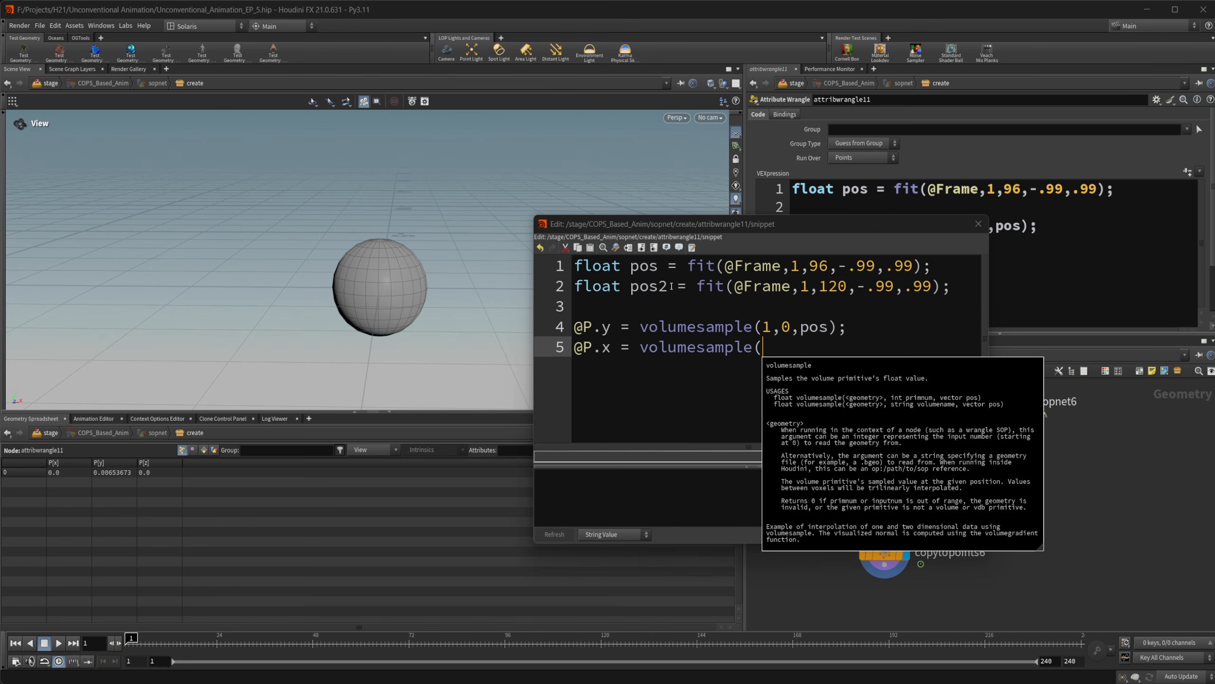
{"action": "type", "text": ","}
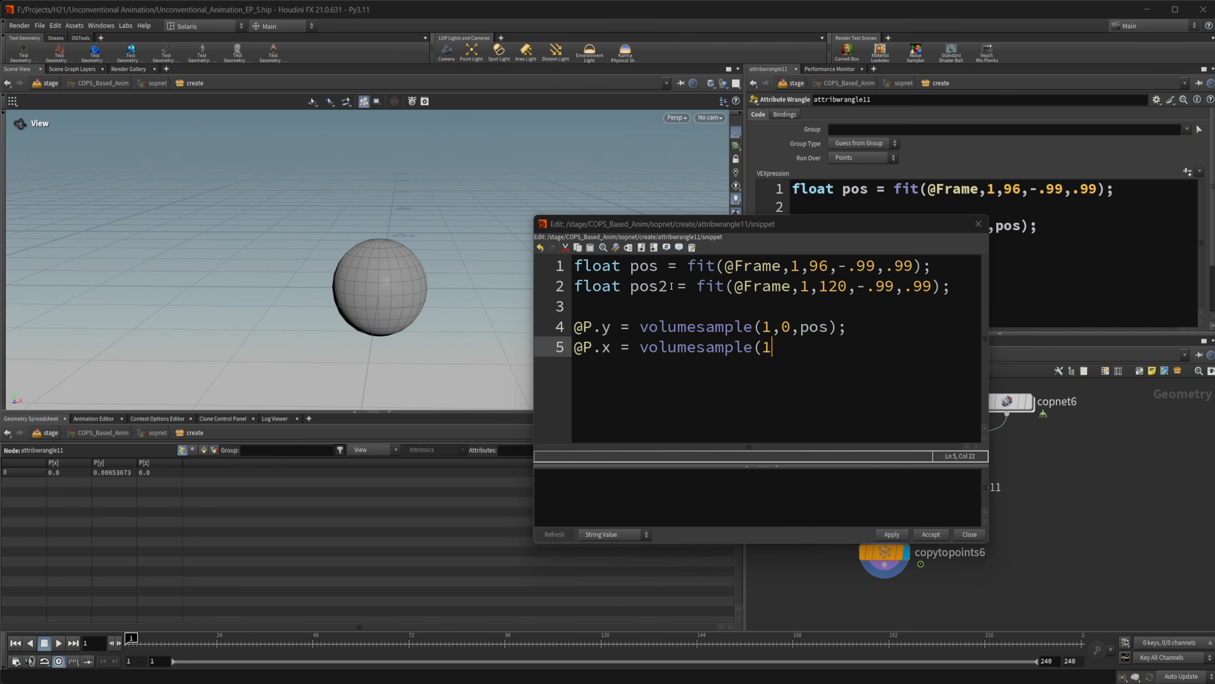
{"action": "left_click_drag", "start_coordinate": [892, 226], "coordinate": [712, 184]}
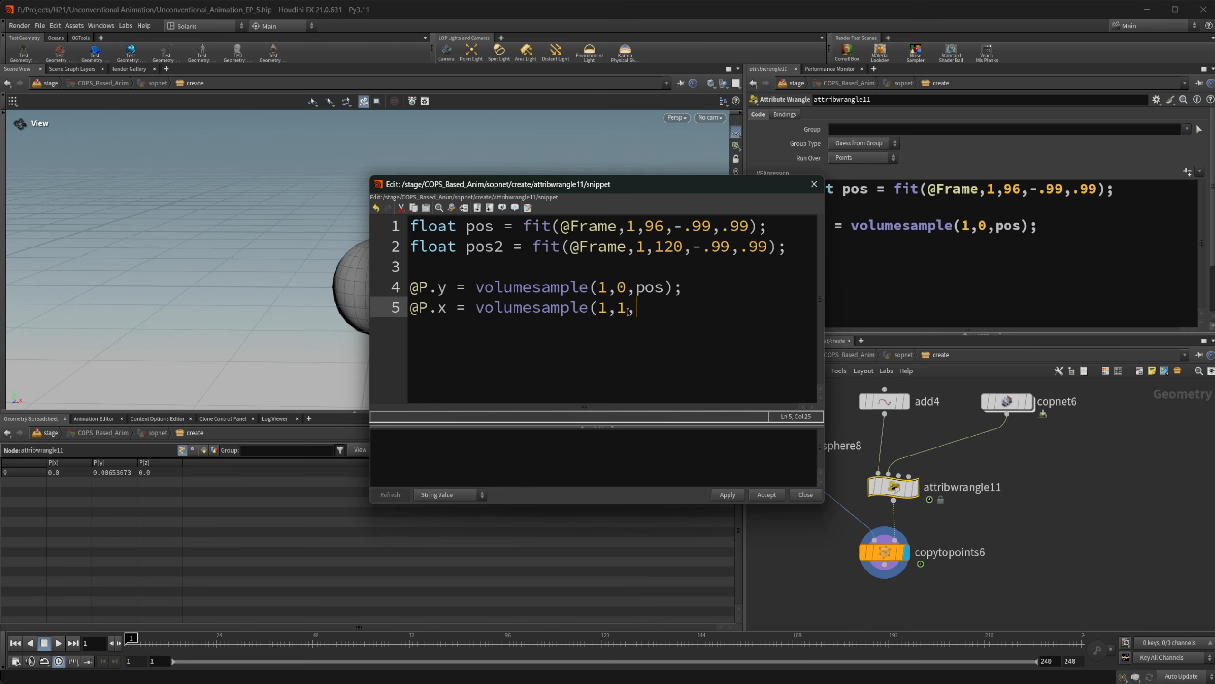
{"action": "type", "text": "pos2)"}
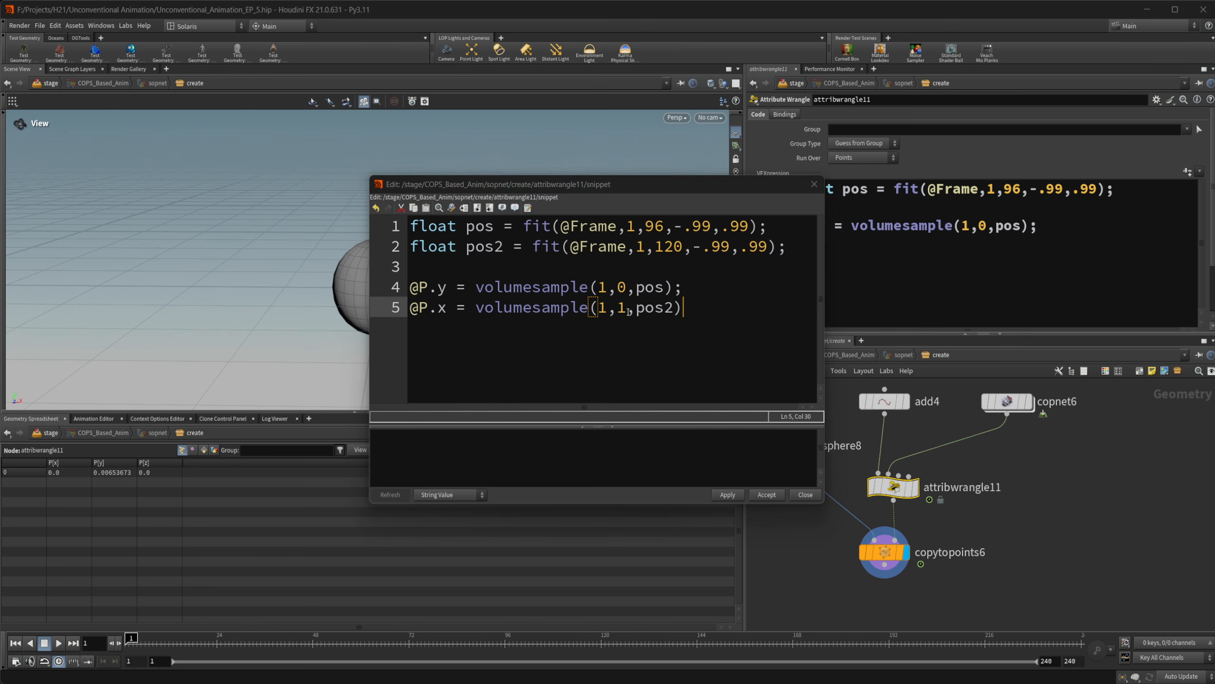
{"action": "type", "text": ";"}
{"action": "left_click_drag", "start_coordinate": [432, 239], "coordinate": [647, 241]}
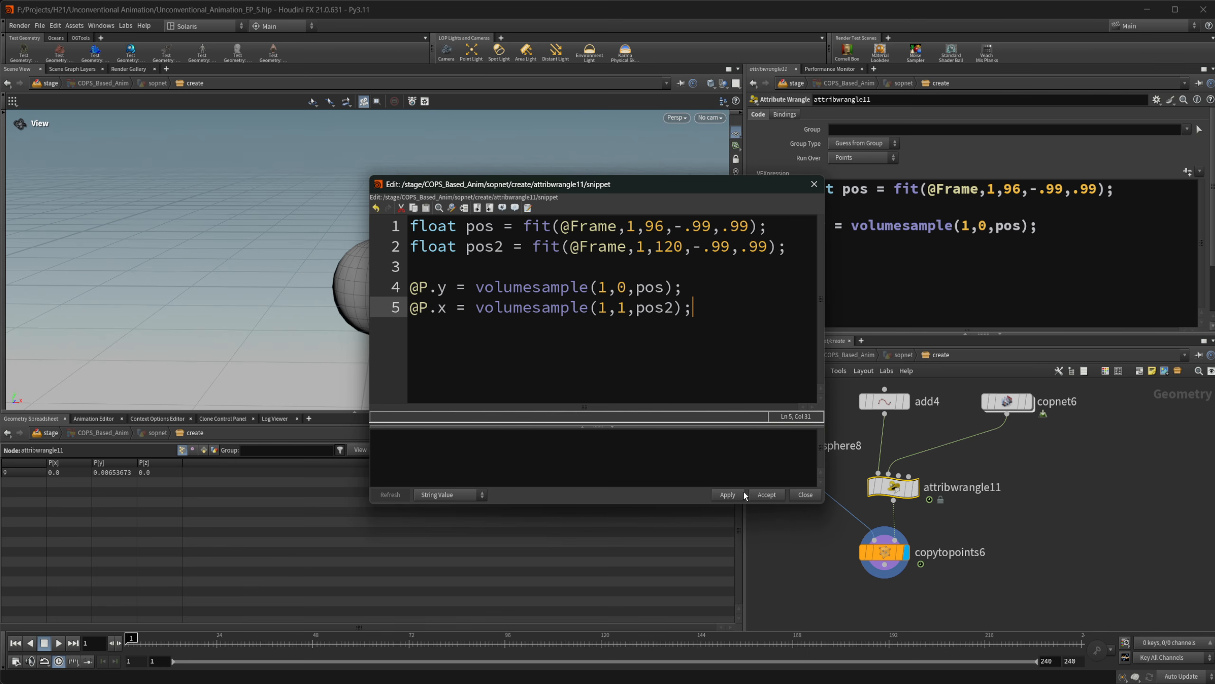
{"action": "left_click", "coordinate": [742, 494]}
{"action": "left_click", "coordinate": [779, 496]}
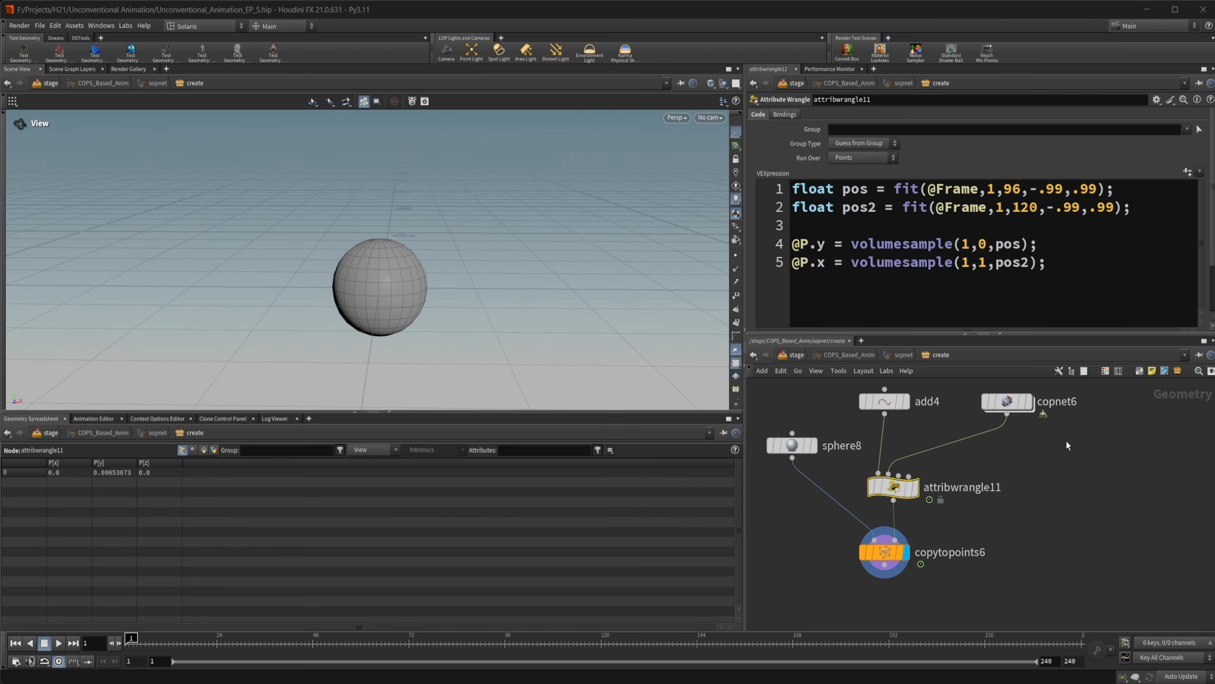
Check the null1 node's output names inside copnet6 and return to the create network
{"action": "left_click", "coordinate": [1007, 402]}
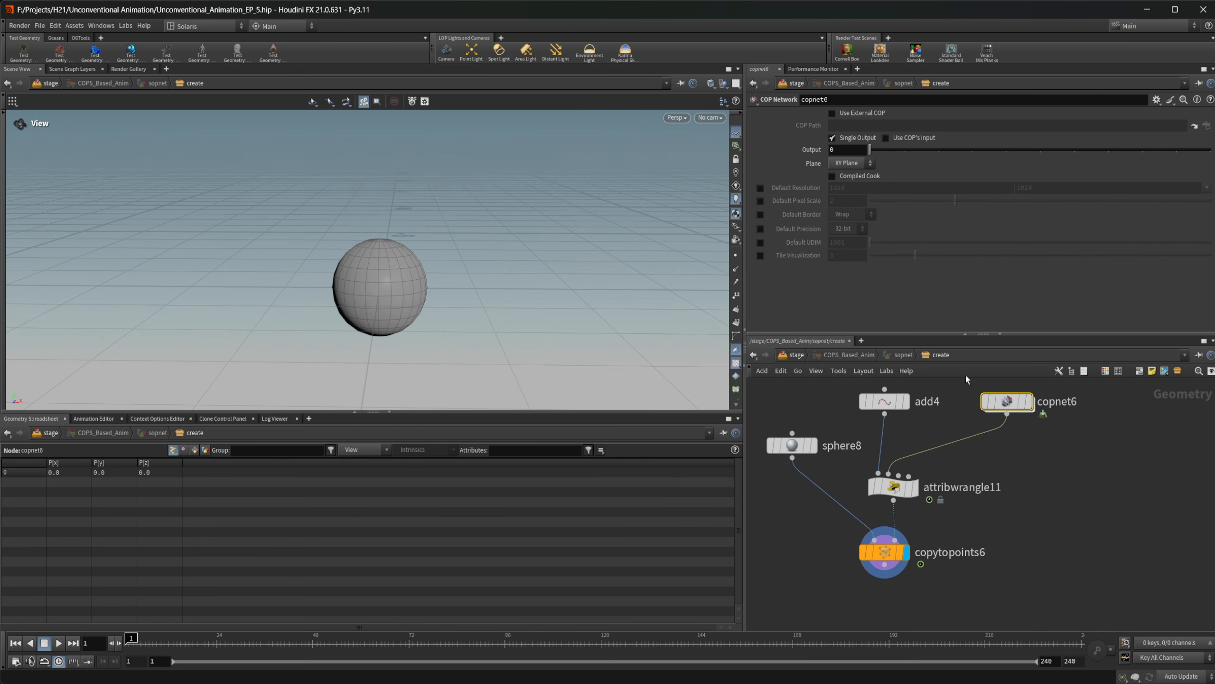
{"action": "double_click", "coordinate": [1006, 402]}
{"action": "left_click", "coordinate": [944, 469]}
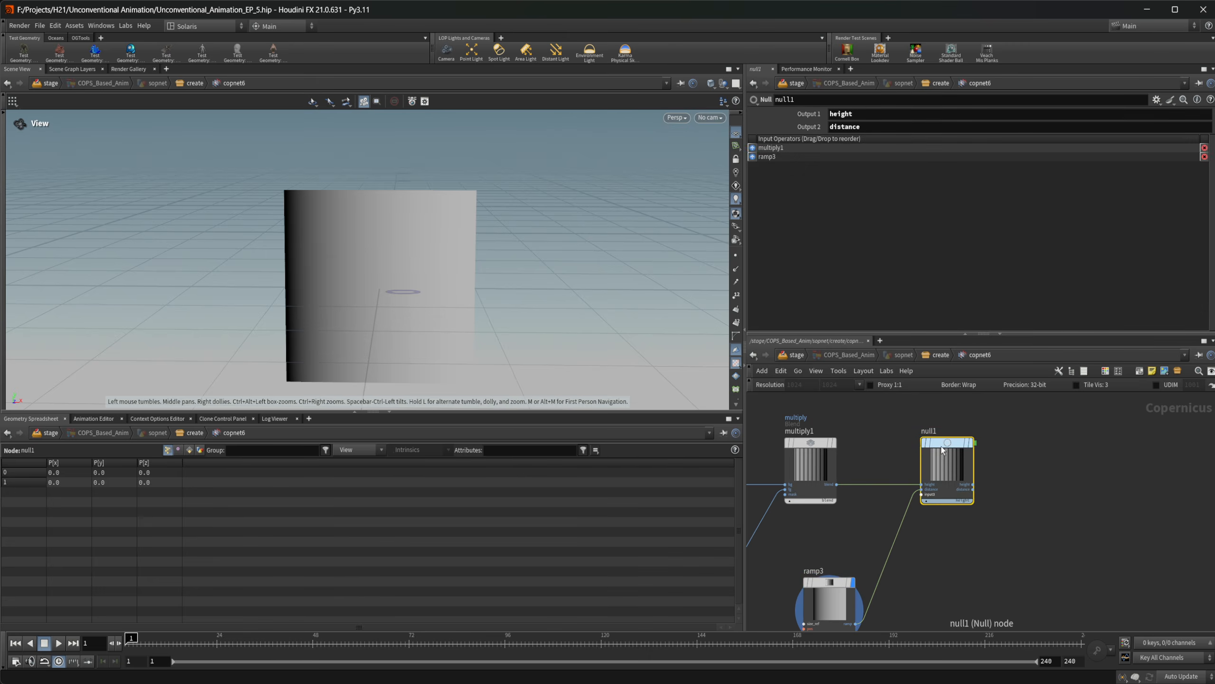
{"action": "left_click", "coordinate": [940, 355]}
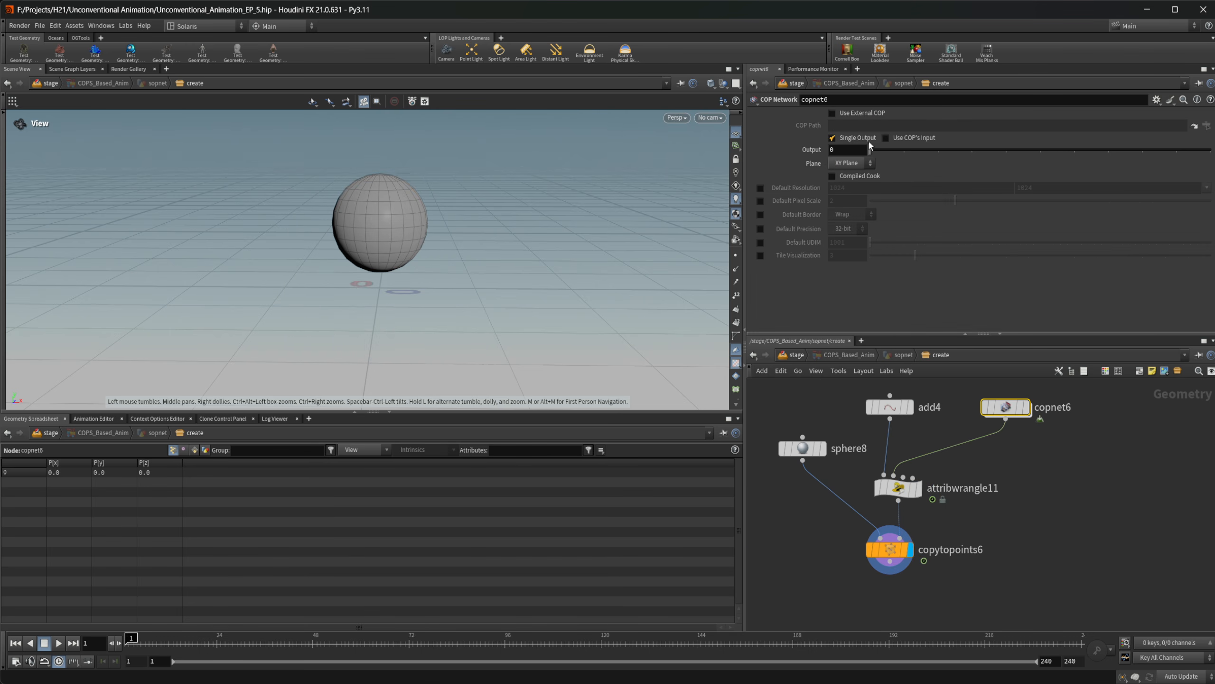
Turn off Single Output on copnet6 and show its primitive attributes in the geometry spreadsheet
{"action": "left_click", "coordinate": [855, 136]}
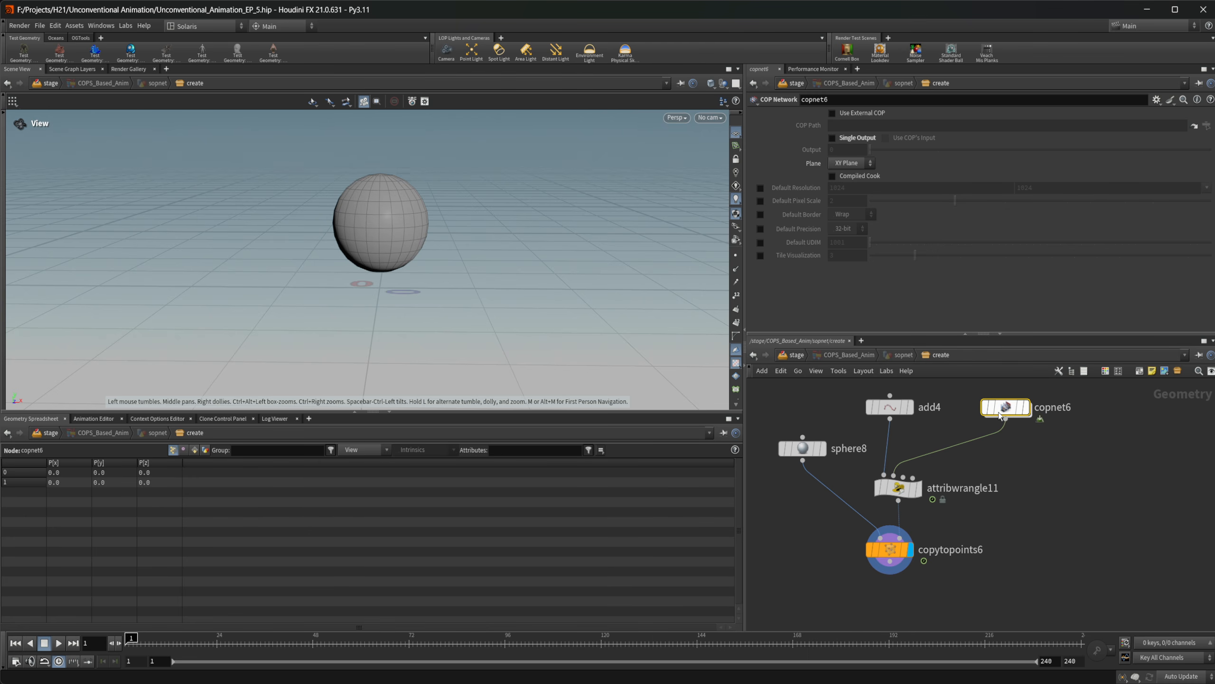
{"action": "left_click", "coordinate": [184, 450]}
{"action": "left_click", "coordinate": [195, 449]}
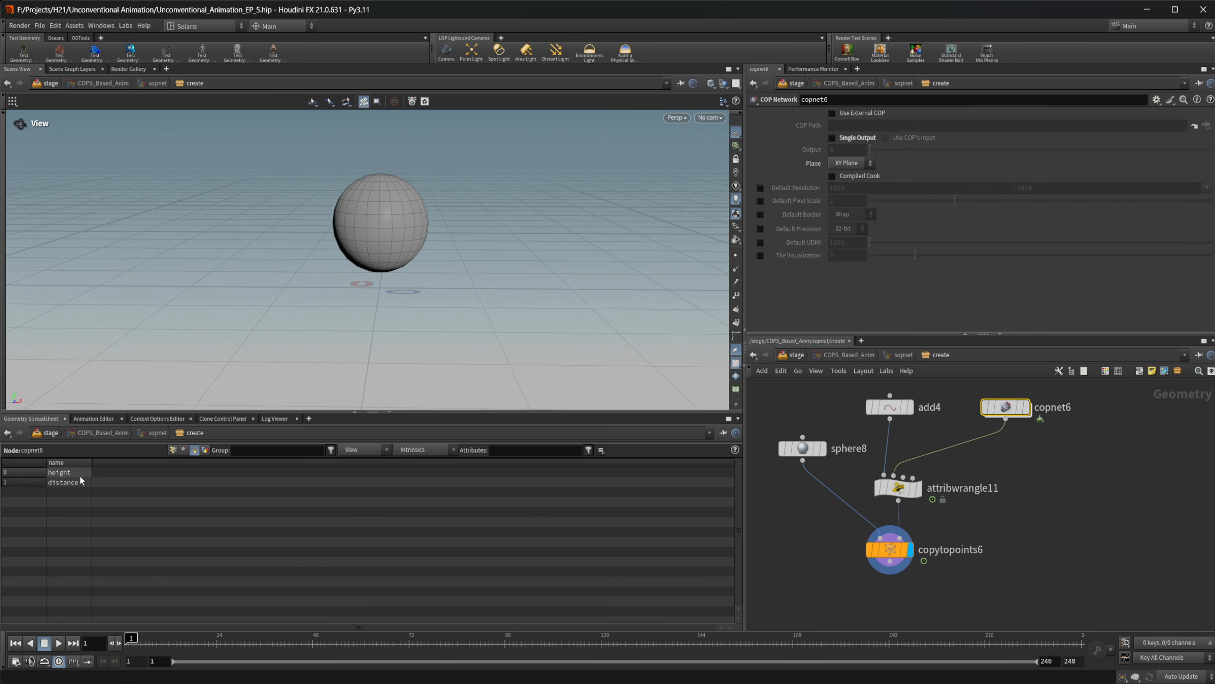
Review the primitive numbers 0 and 1 in attribwrangle11's two volumesample calls
{"action": "left_click", "coordinate": [886, 492]}
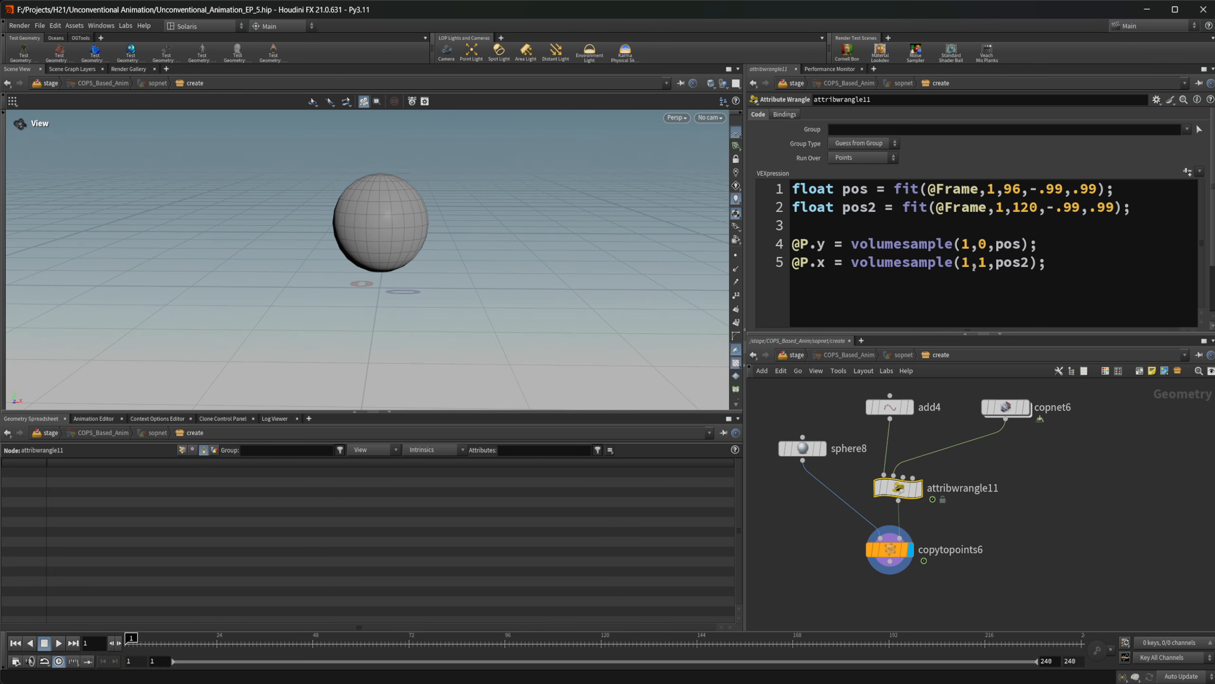
{"action": "left_click", "coordinate": [983, 246]}
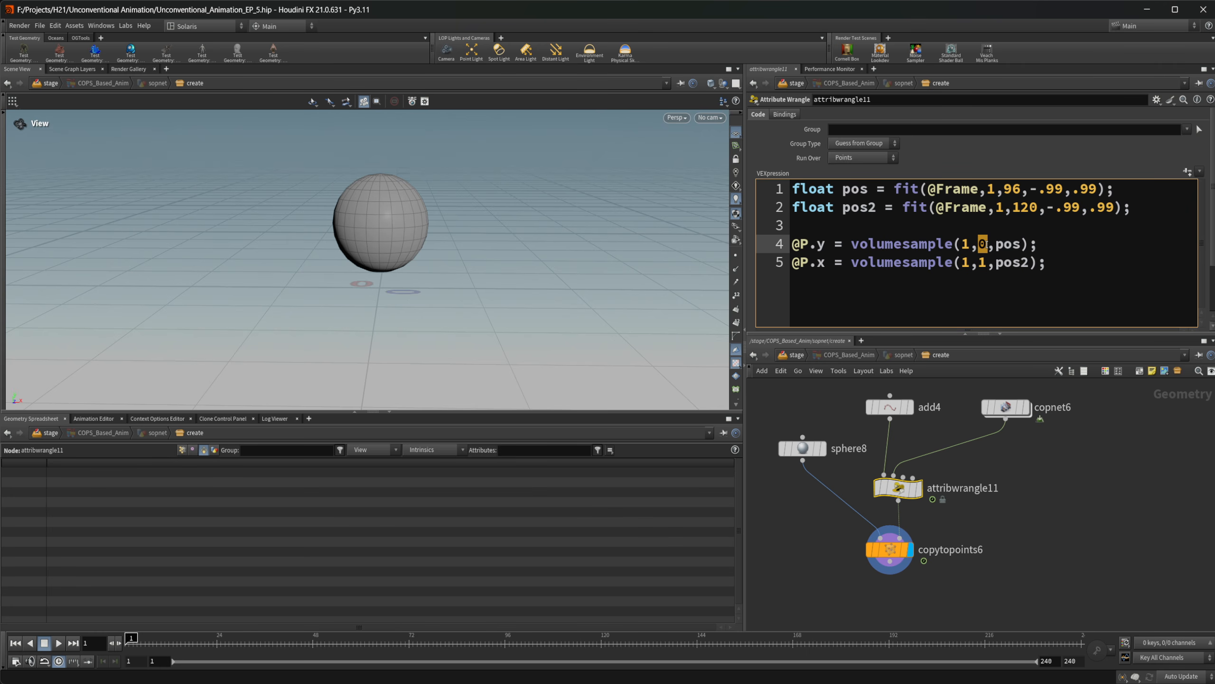
{"action": "left_click", "coordinate": [986, 263]}
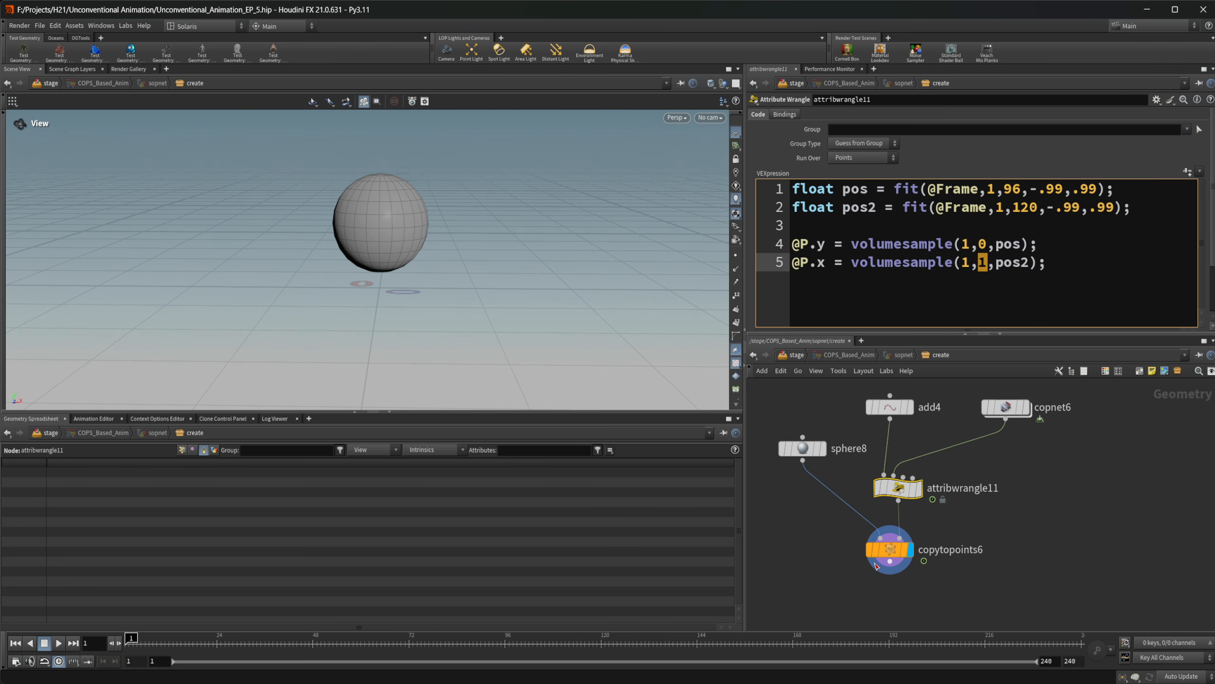
{"action": "left_click", "coordinate": [891, 551]}
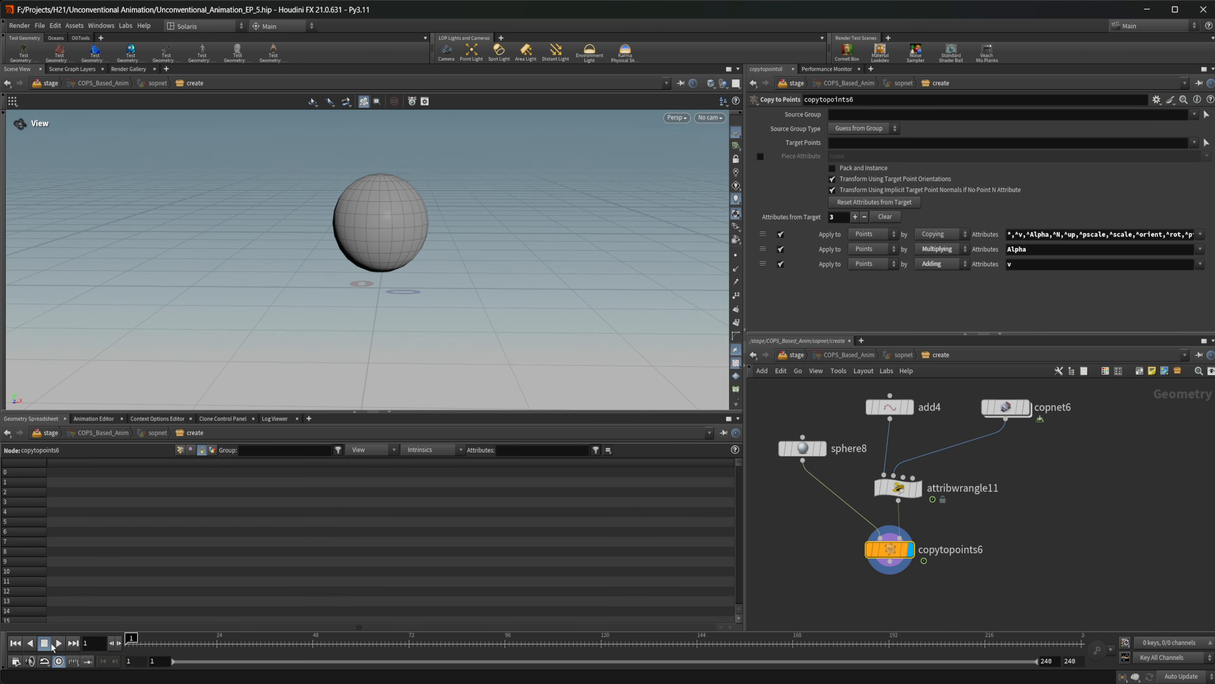
{"action": "left_click", "coordinate": [880, 488]}
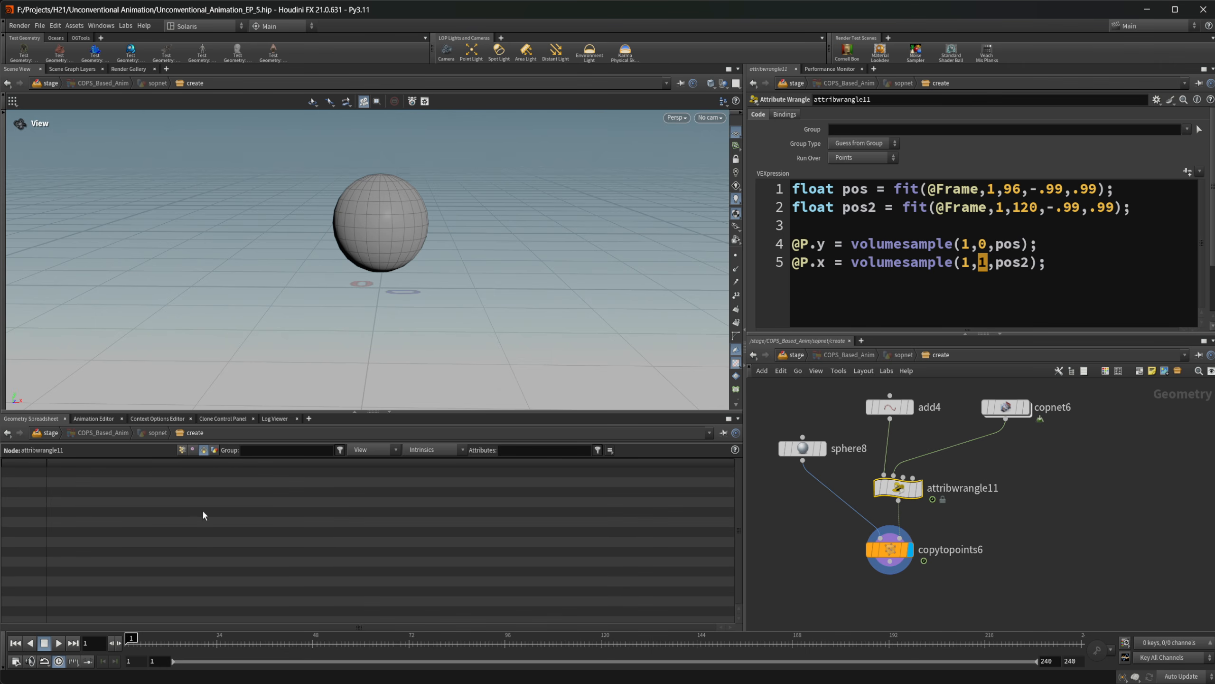
Play the animation from frame 1, stop at frame 121 and view the sphere from a higher angle
{"action": "left_click", "coordinate": [60, 643]}
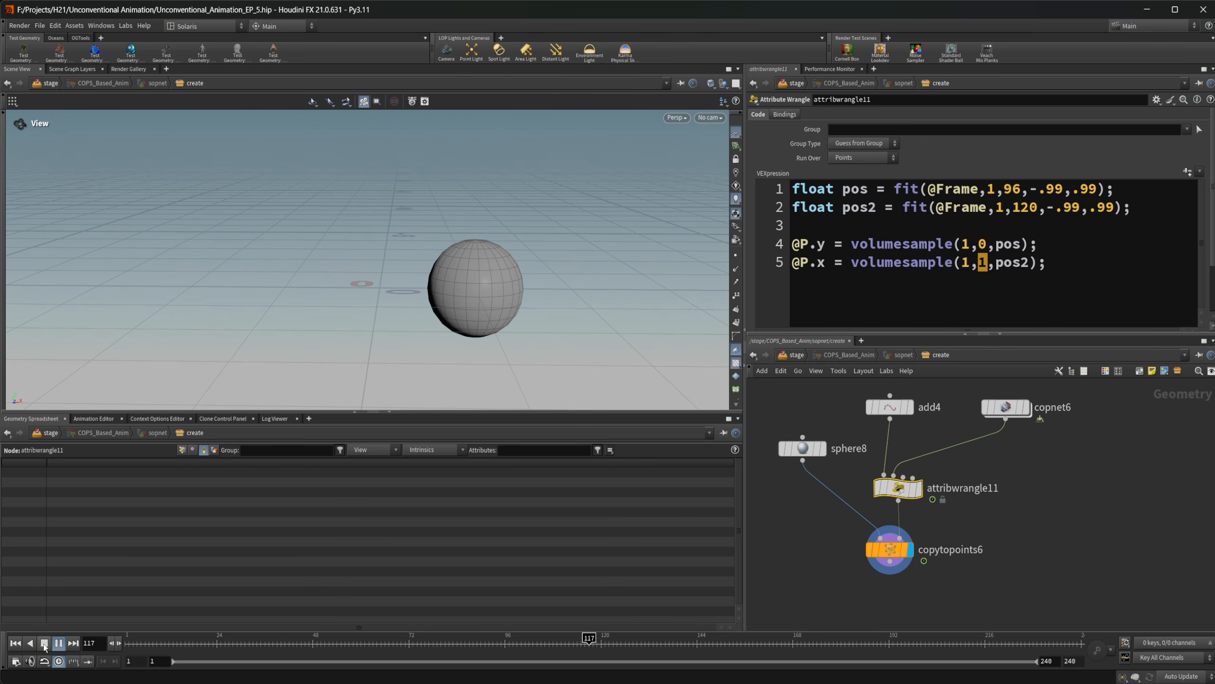
{"action": "left_click", "coordinate": [60, 643]}
{"action": "left_click_drag", "start_coordinate": [507, 316], "coordinate": [532, 297]}
{"action": "right_click_drag", "start_coordinate": [532, 297], "coordinate": [563, 295]}
Set sphere8's Uniform Scale to 0.2
{"action": "left_click", "coordinate": [985, 549]}
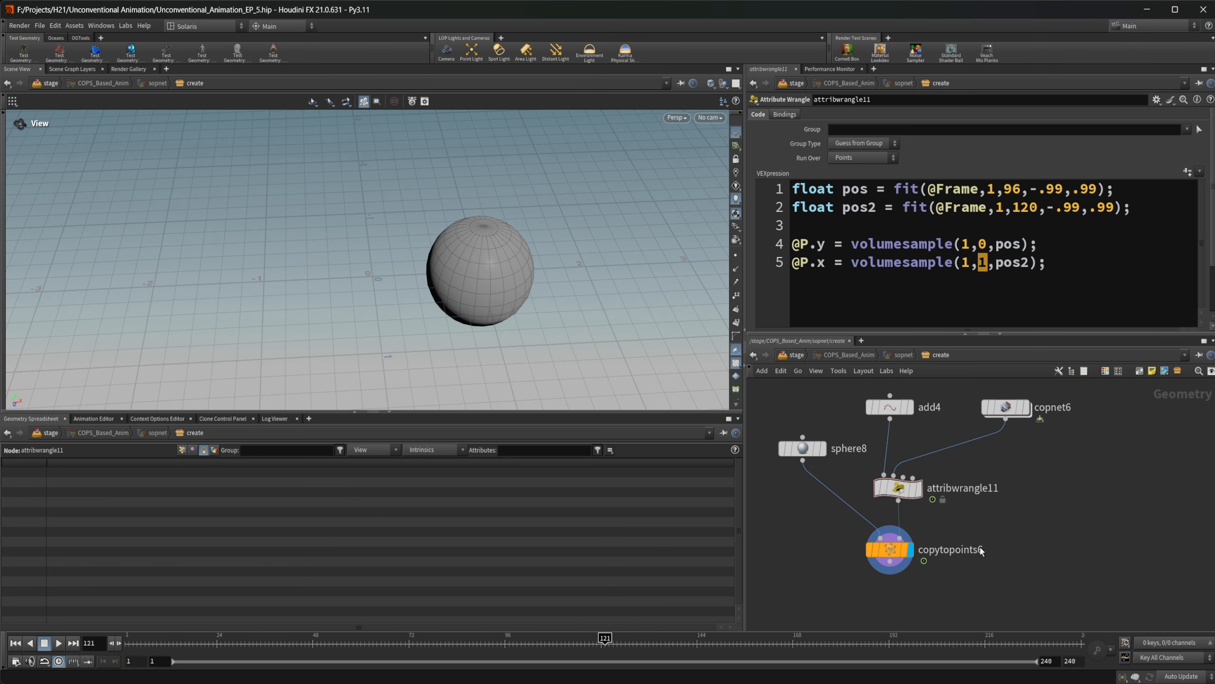
{"action": "middle_click_drag", "start_coordinate": [1007, 516], "coordinate": [1030, 527]}
{"action": "scroll", "coordinate": [876, 412], "scroll_direction": "up", "scroll_amount": 3}
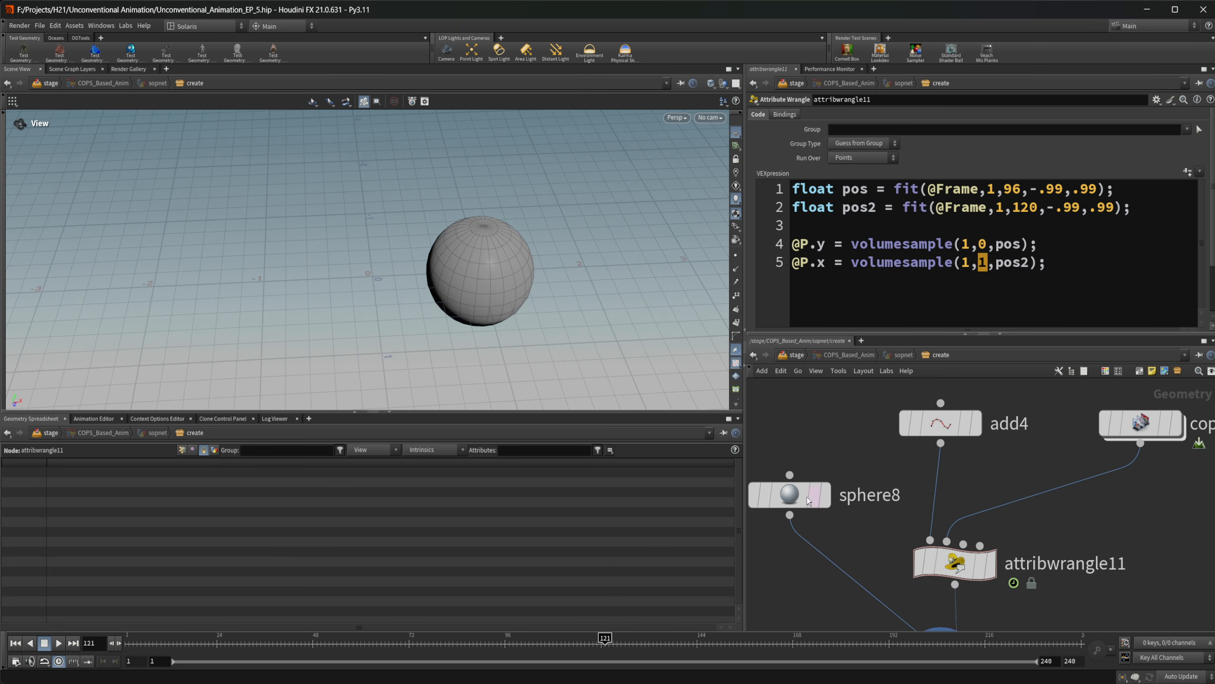
{"action": "left_click", "coordinate": [807, 498]}
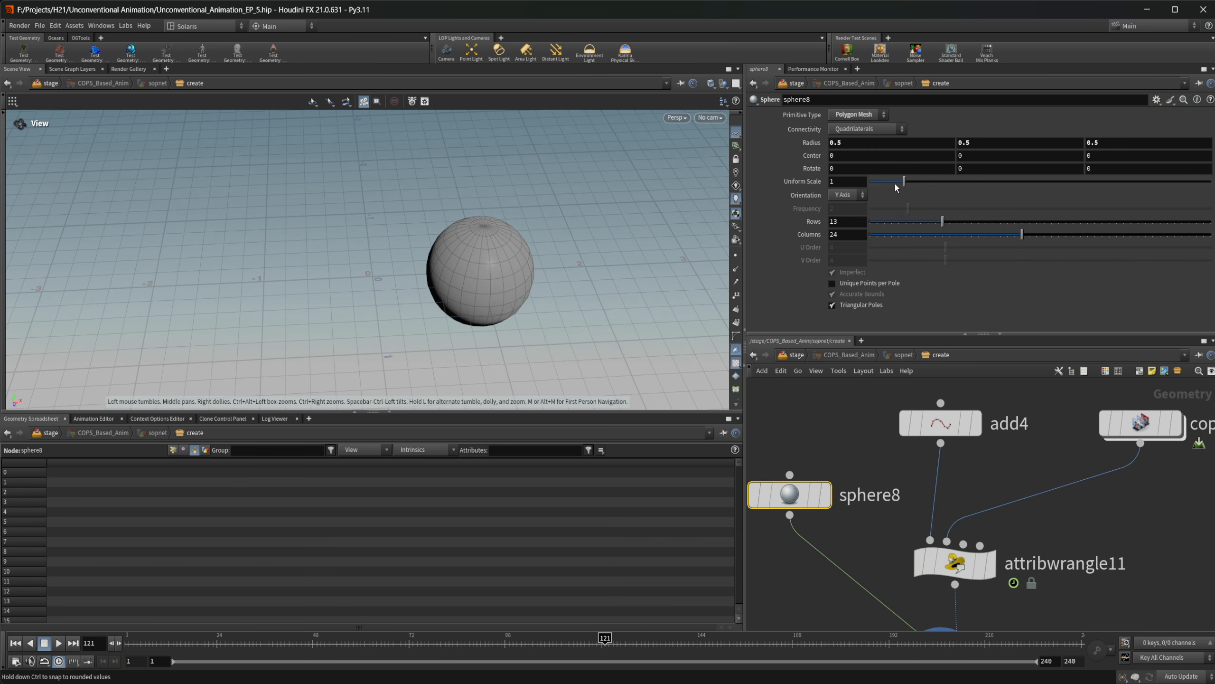
{"action": "left_click_drag", "start_coordinate": [903, 184], "coordinate": [877, 189]}
{"action": "left_click_drag", "start_coordinate": [501, 282], "coordinate": [439, 249]}
{"action": "middle_click_drag", "start_coordinate": [439, 250], "coordinate": [472, 282]}
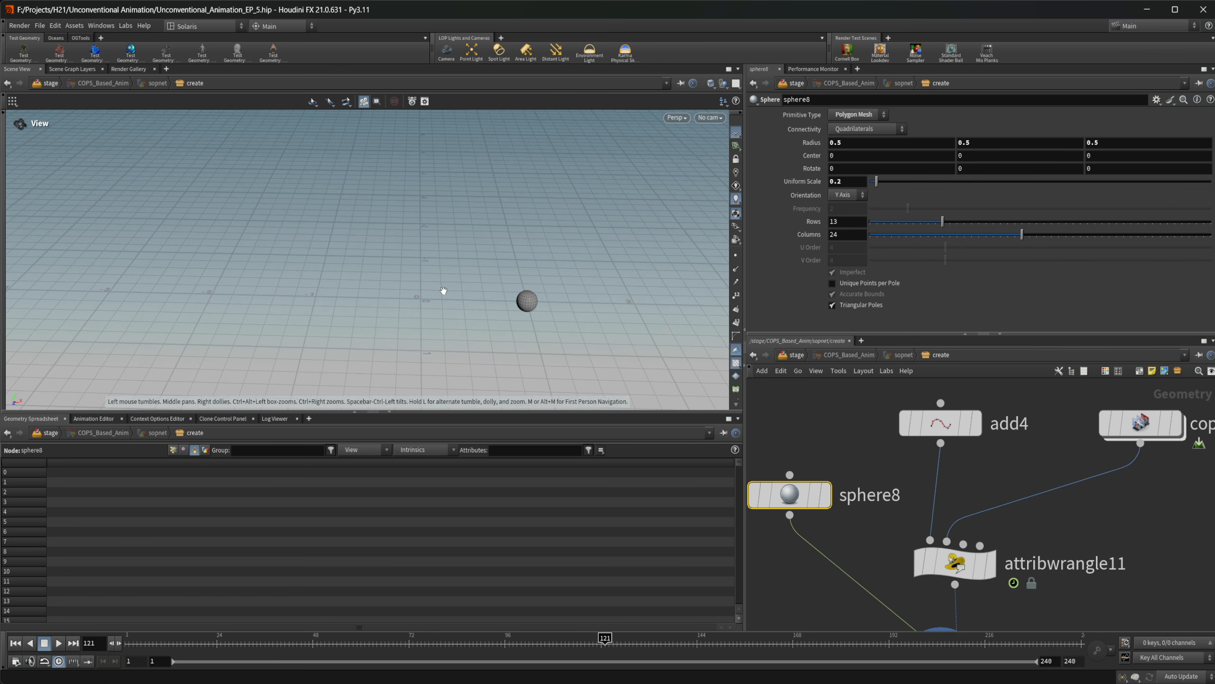
Replay the smaller sphere's bounce from frame 1, stop at frame 121 and examine it from a lower angle
{"action": "left_click", "coordinate": [19, 645]}
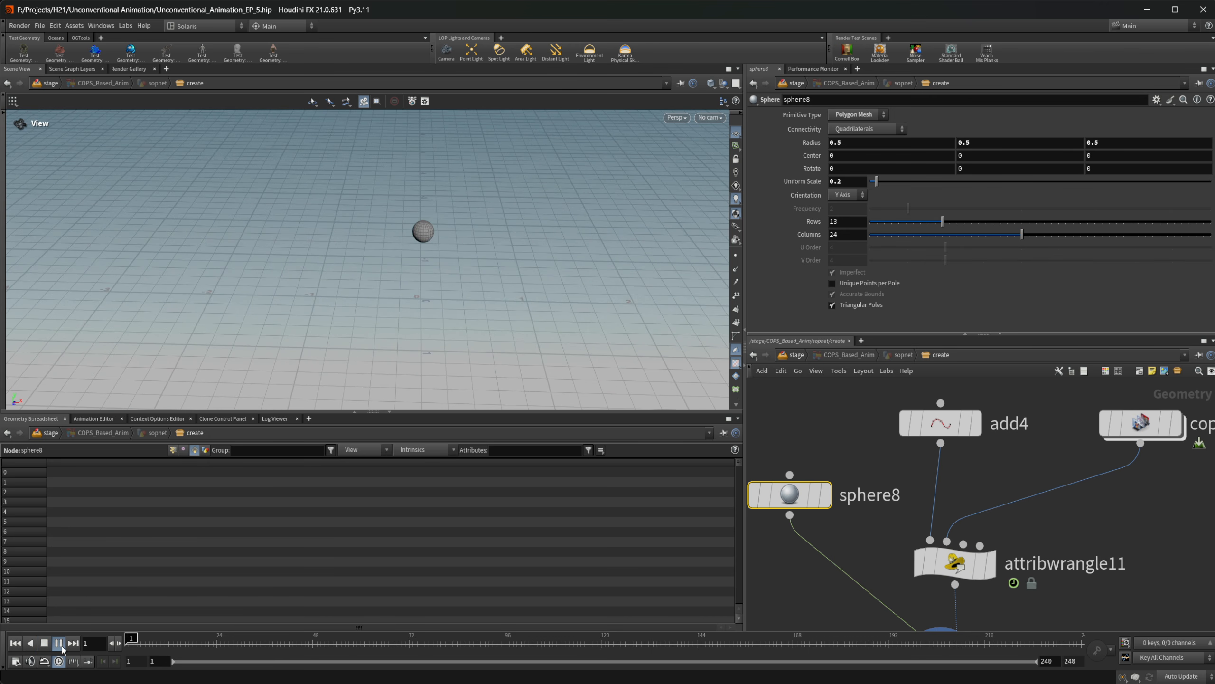
{"action": "left_click", "coordinate": [59, 643]}
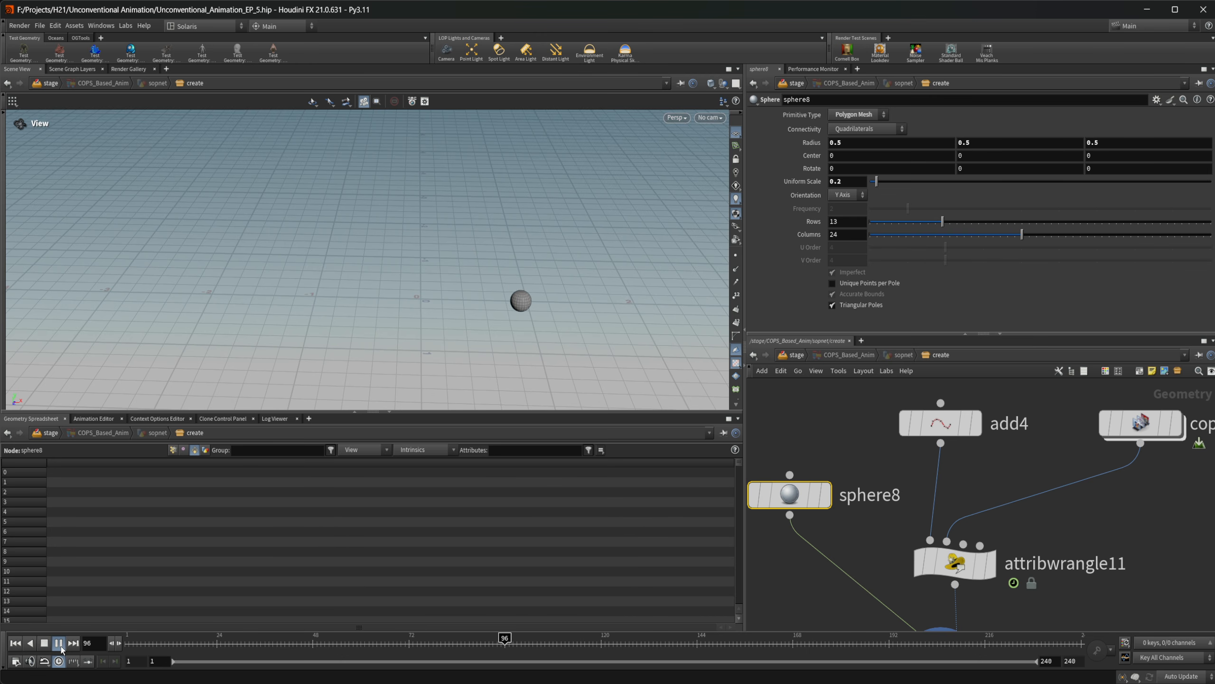
{"action": "left_click", "coordinate": [58, 643]}
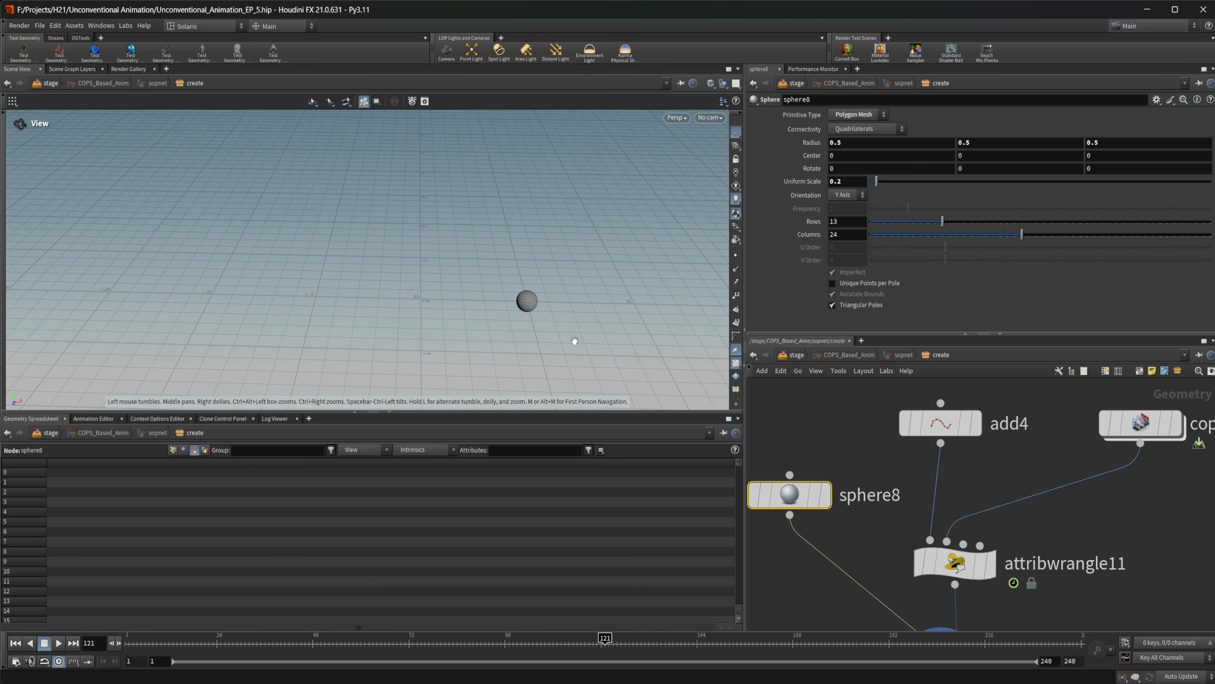
{"action": "right_click_drag", "start_coordinate": [498, 314], "coordinate": [689, 298]}
{"action": "left_click_drag", "start_coordinate": [613, 310], "coordinate": [629, 285]}
{"action": "middle_click_drag", "start_coordinate": [595, 286], "coordinate": [613, 286]}
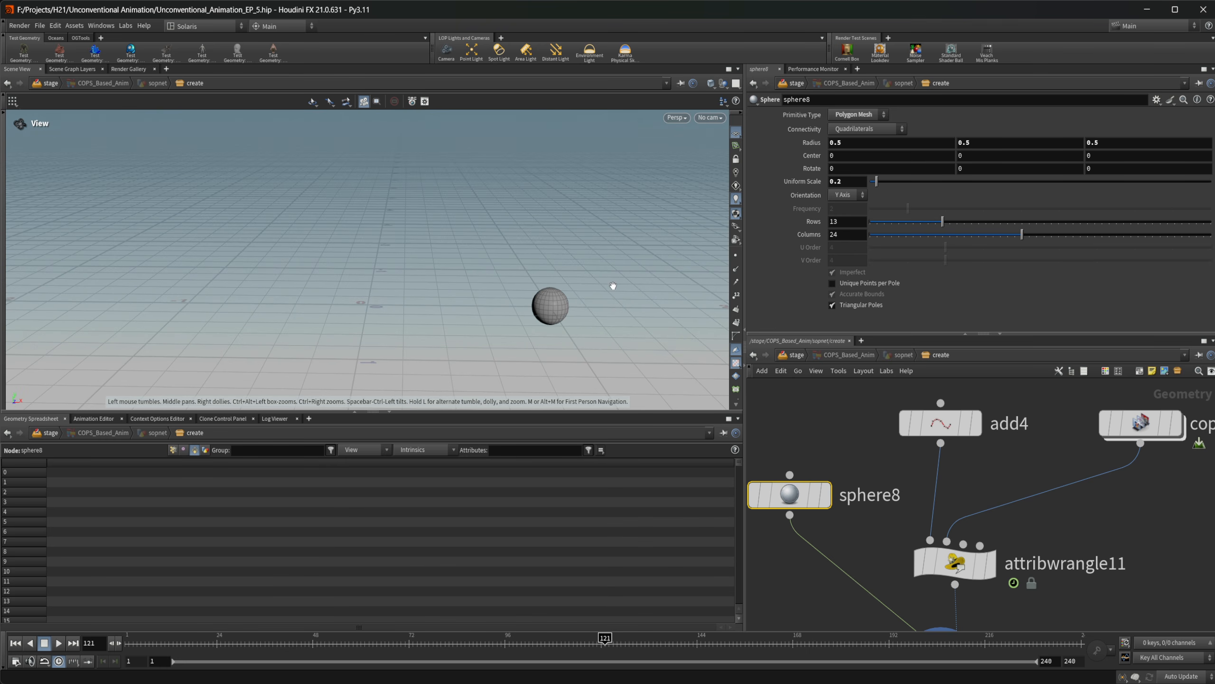
Turn off the viewport wireframe overlay and replay the bounce from frame 1, stopping at frame 125
{"action": "key", "text": "shift+w"}
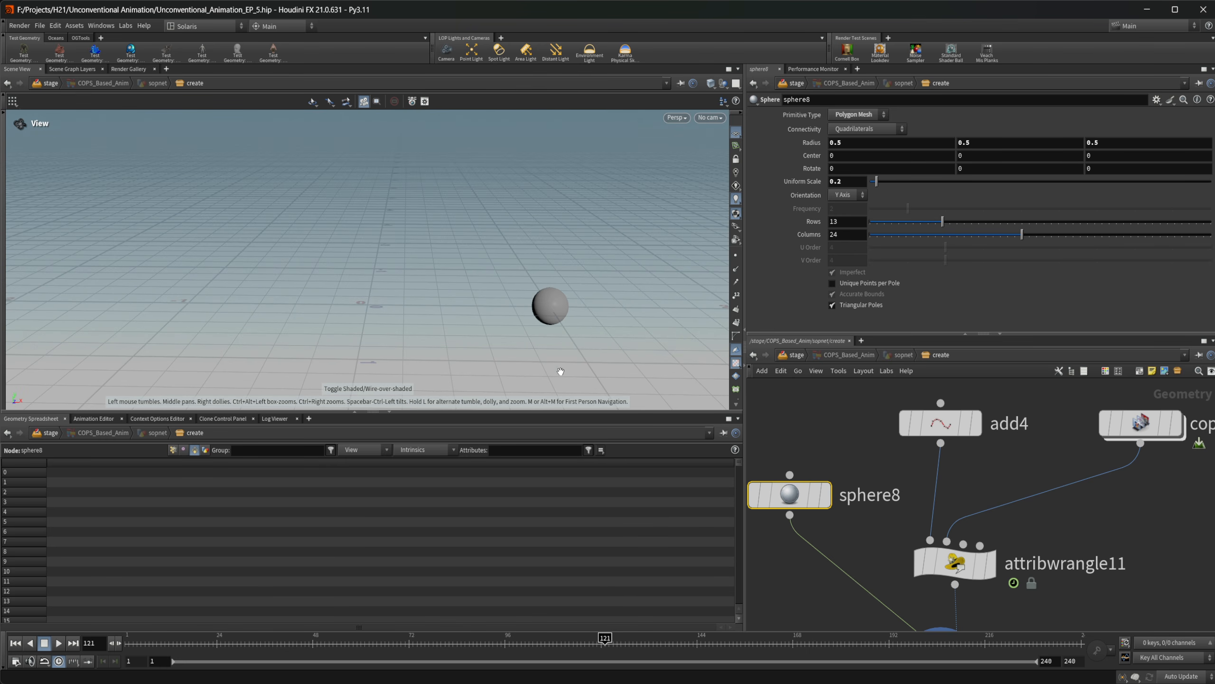
{"action": "left_click", "coordinate": [15, 642]}
{"action": "left_click", "coordinate": [59, 642]}
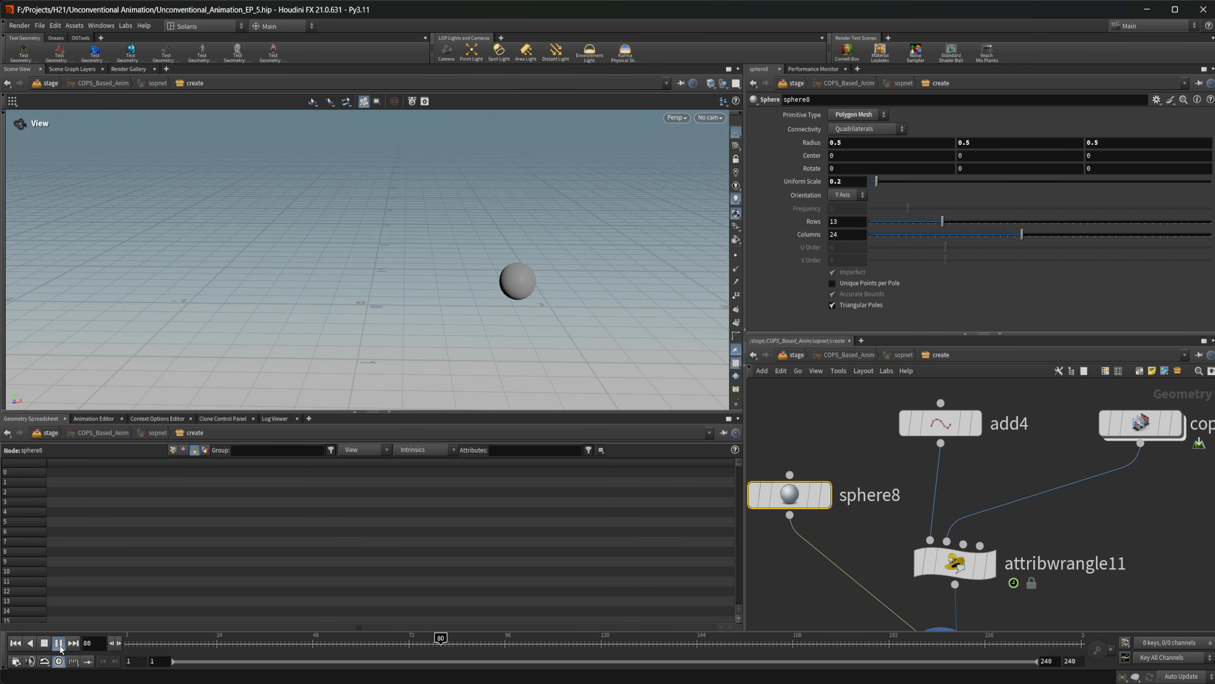
{"action": "left_click", "coordinate": [45, 643]}
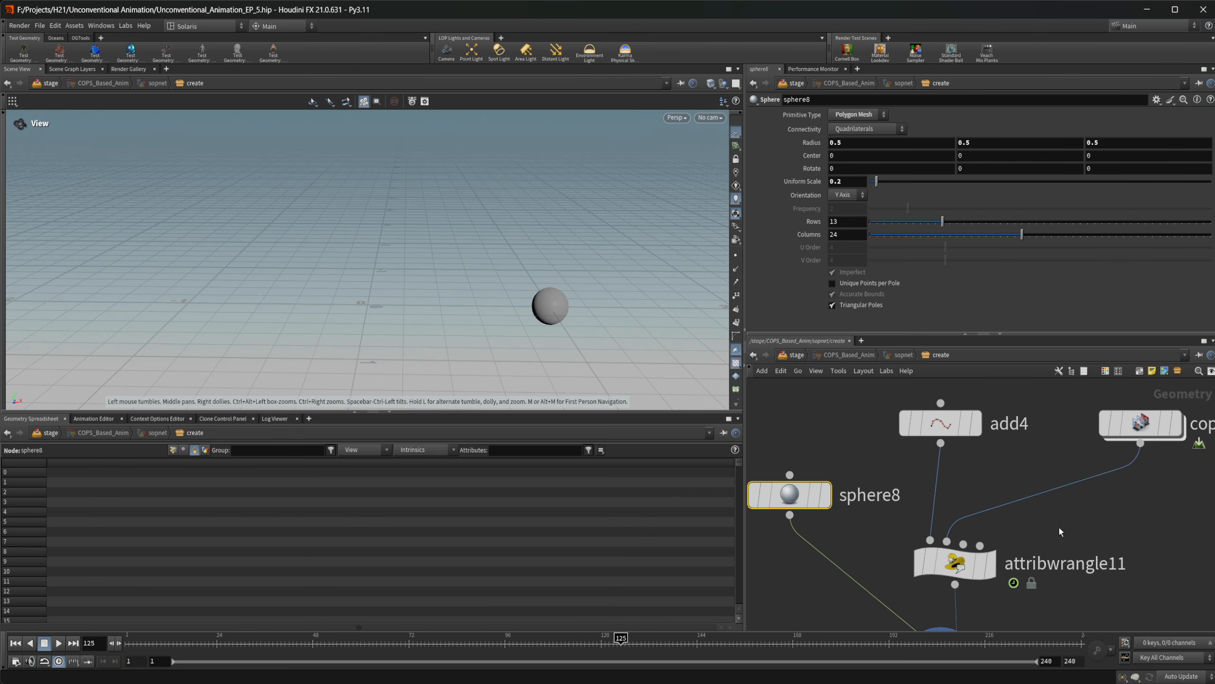
In copnet6, set ramp2's curve interpolation to B-Spline and add a point at about position 0.52, value 0.11
{"action": "double_click", "coordinate": [1070, 431]}
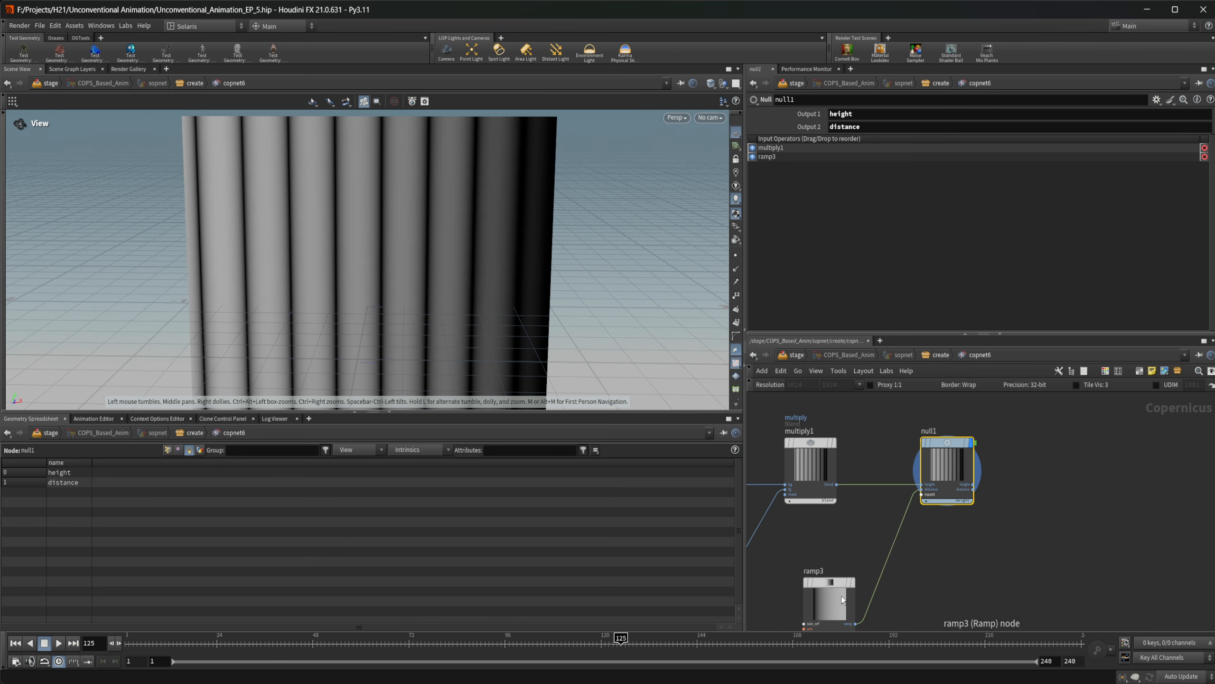
{"action": "left_click", "coordinate": [841, 597]}
{"action": "middle_click_drag", "start_coordinate": [923, 534], "coordinate": [1017, 537]}
{"action": "middle_click_drag", "start_coordinate": [829, 555], "coordinate": [874, 554]}
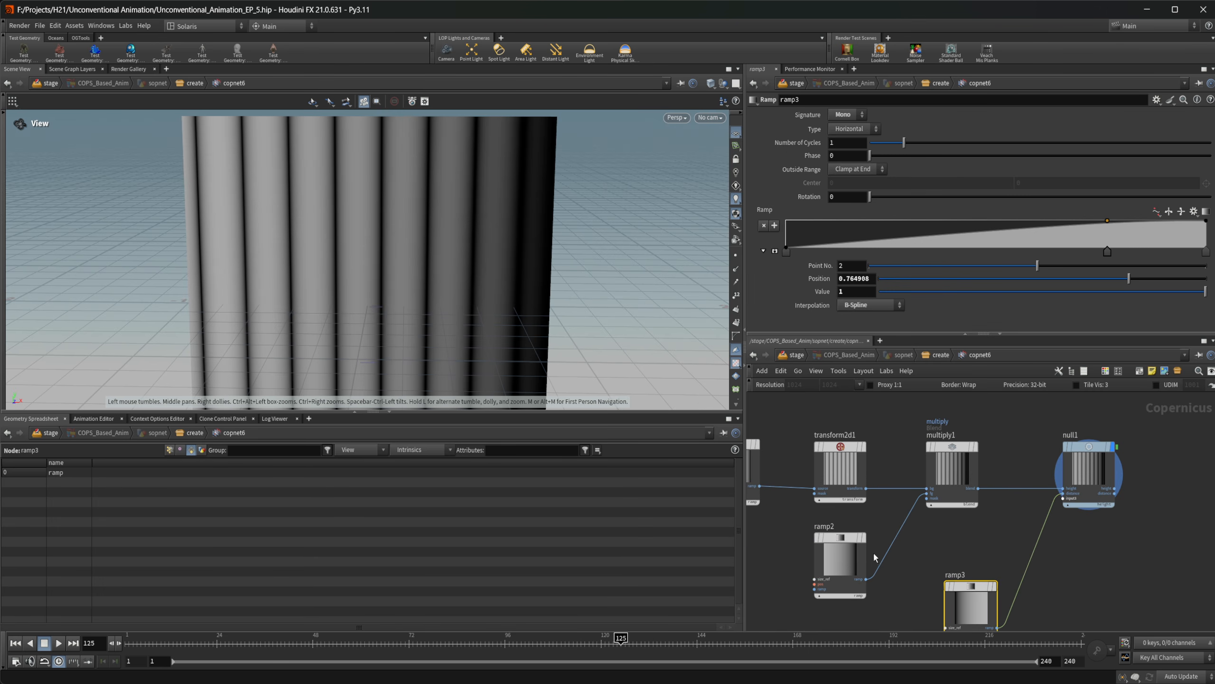
{"action": "left_click", "coordinate": [854, 555]}
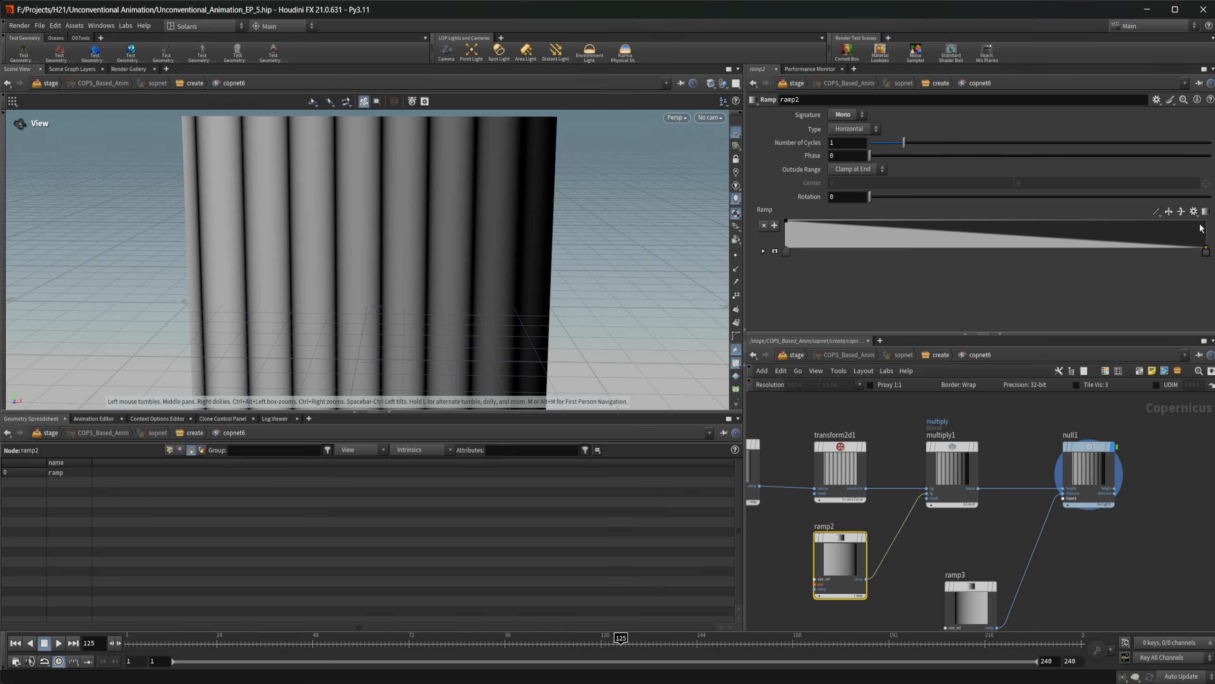
{"action": "left_click", "coordinate": [1156, 211]}
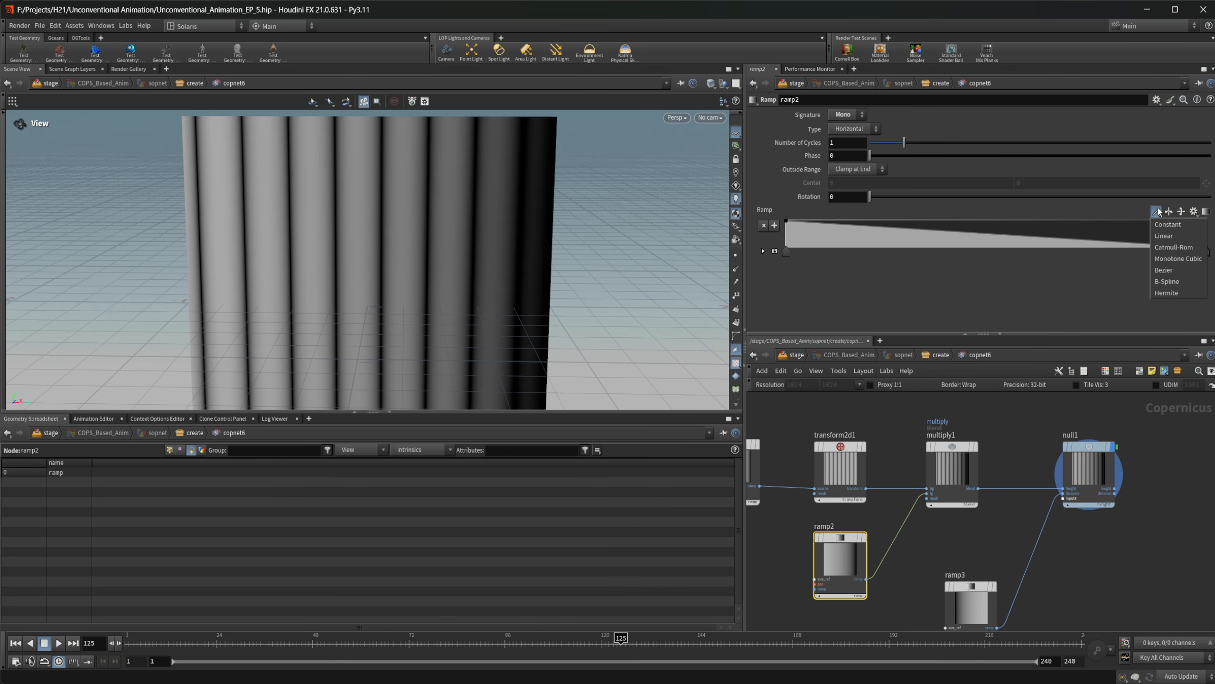
{"action": "left_click", "coordinate": [1182, 282]}
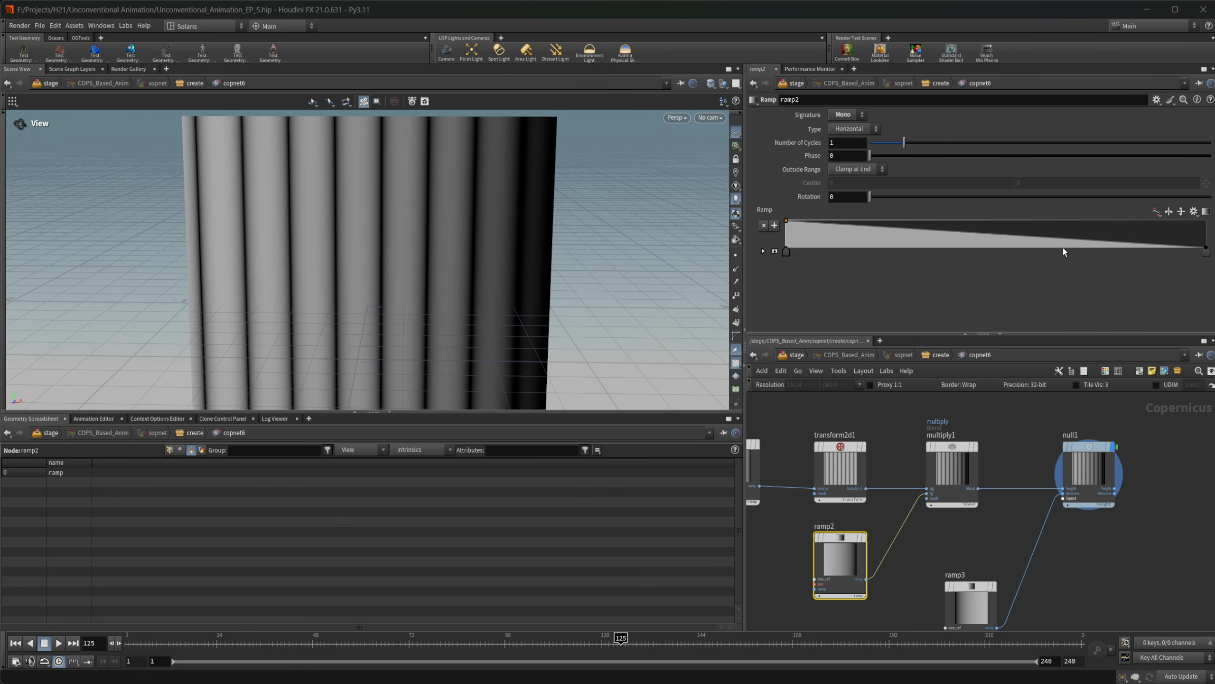
{"action": "left_click_drag", "start_coordinate": [1078, 244], "coordinate": [1006, 245]}
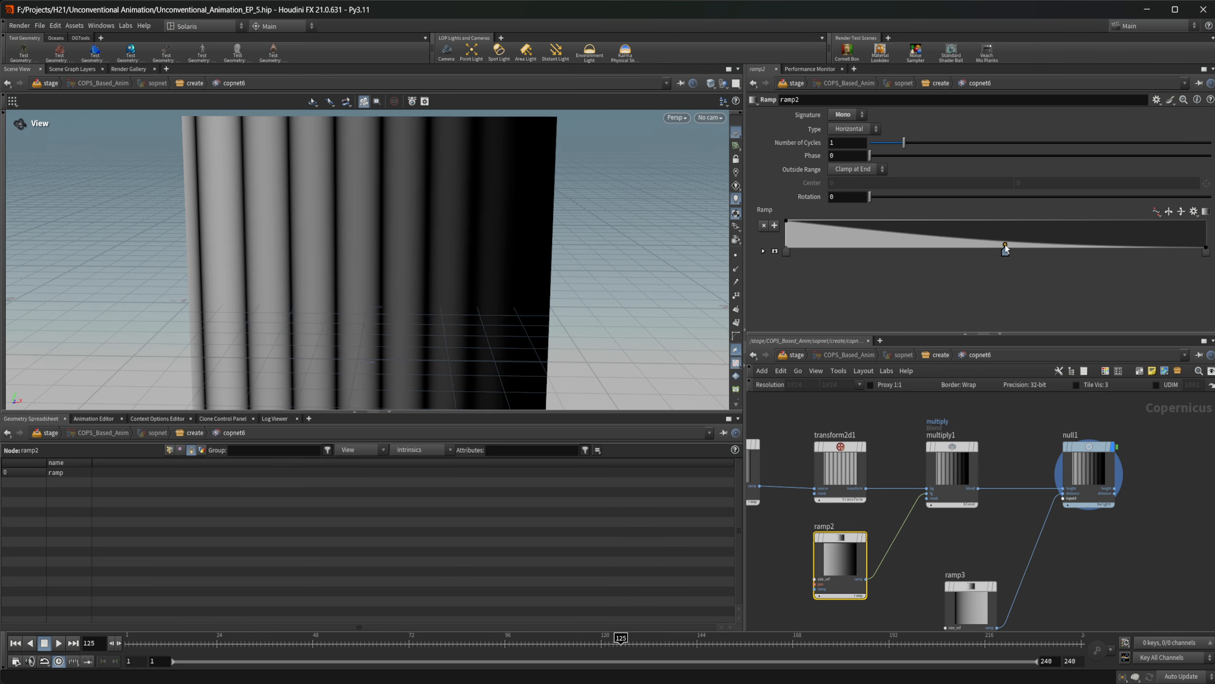
Return to the create network and replay the sphere's bounce from frame 1, stopping at frame 125
{"action": "left_click", "coordinate": [941, 355]}
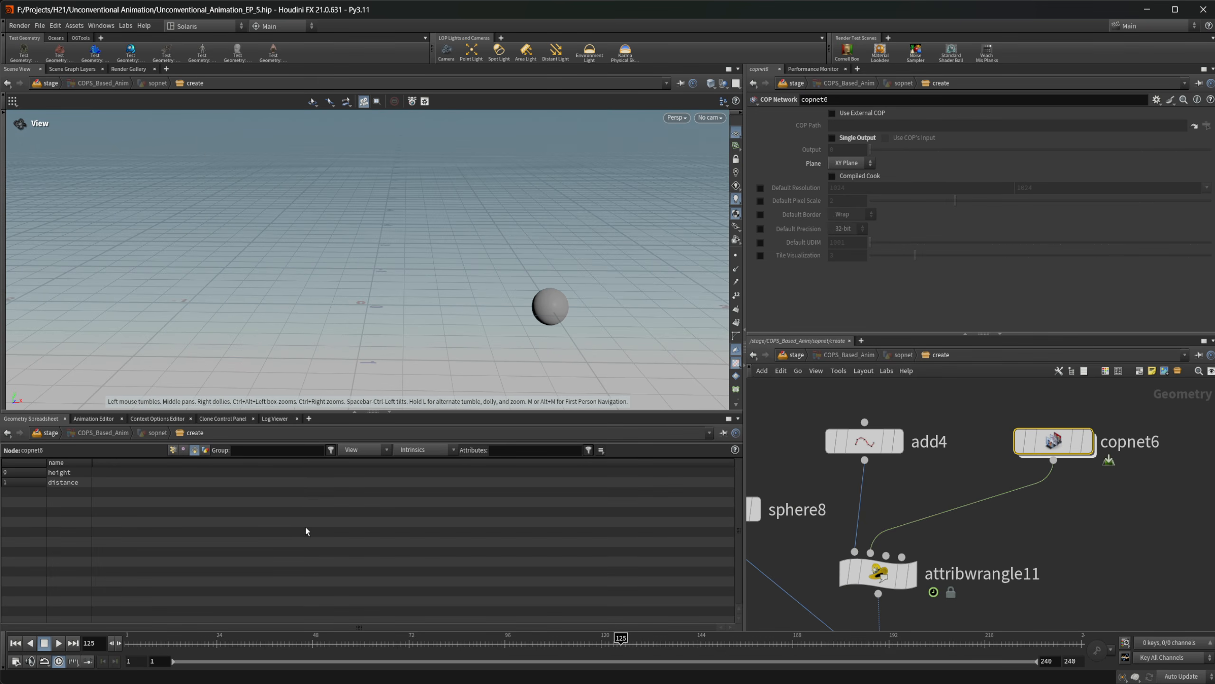
{"action": "left_click", "coordinate": [16, 644]}
{"action": "left_click", "coordinate": [59, 643]}
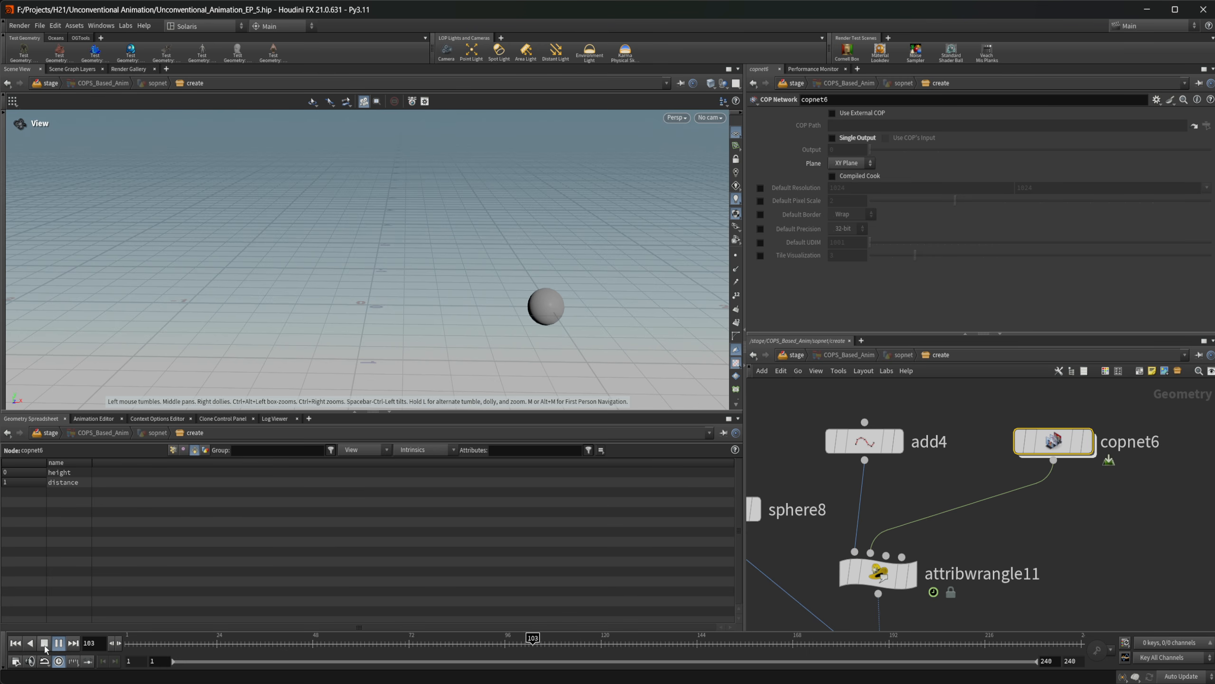
{"action": "left_click", "coordinate": [44, 643]}
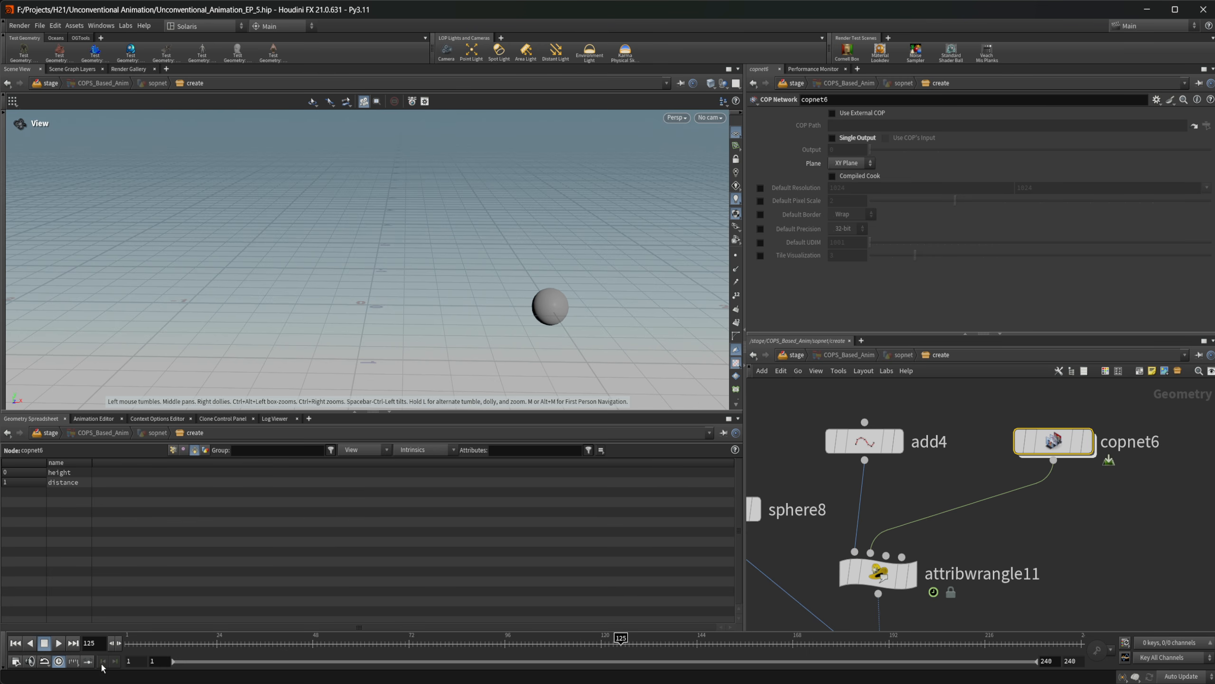
Set the global animation end frame to 120 and play the shortened animation, stopping at frame 70
{"action": "left_click", "coordinate": [100, 648]}
{"action": "left_click", "coordinate": [1071, 660]}
{"action": "type", "text": "120"}
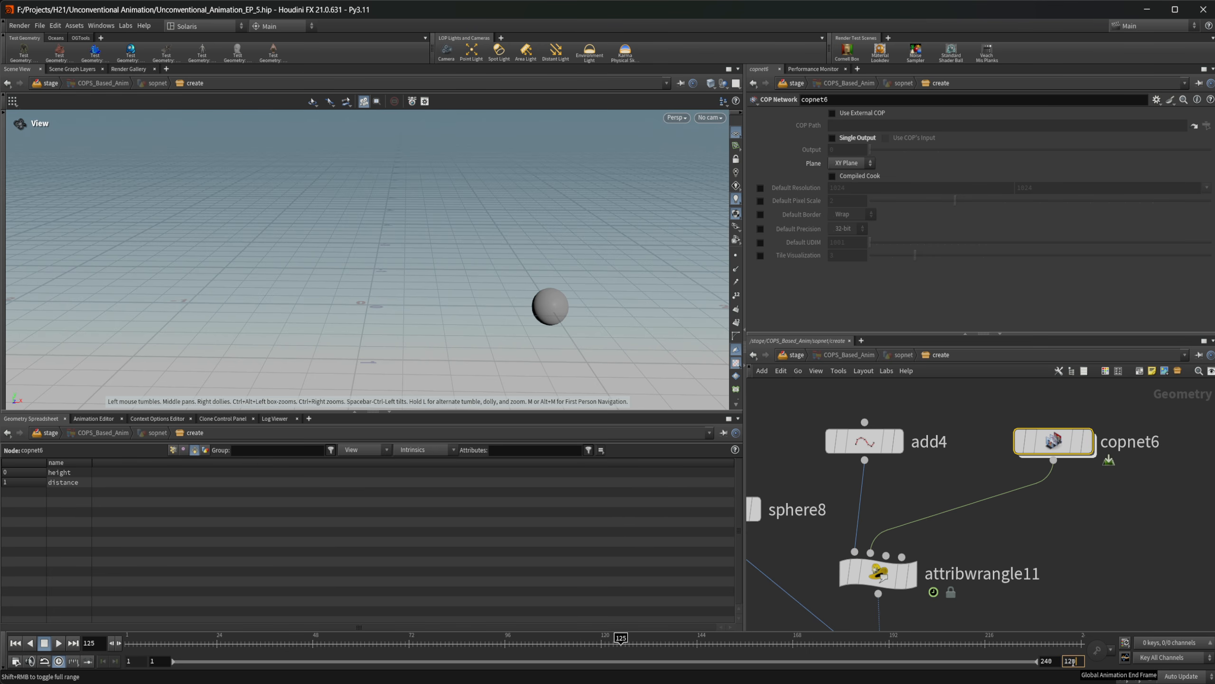
{"action": "key", "text": "Return"}
{"action": "left_click", "coordinate": [60, 643]}
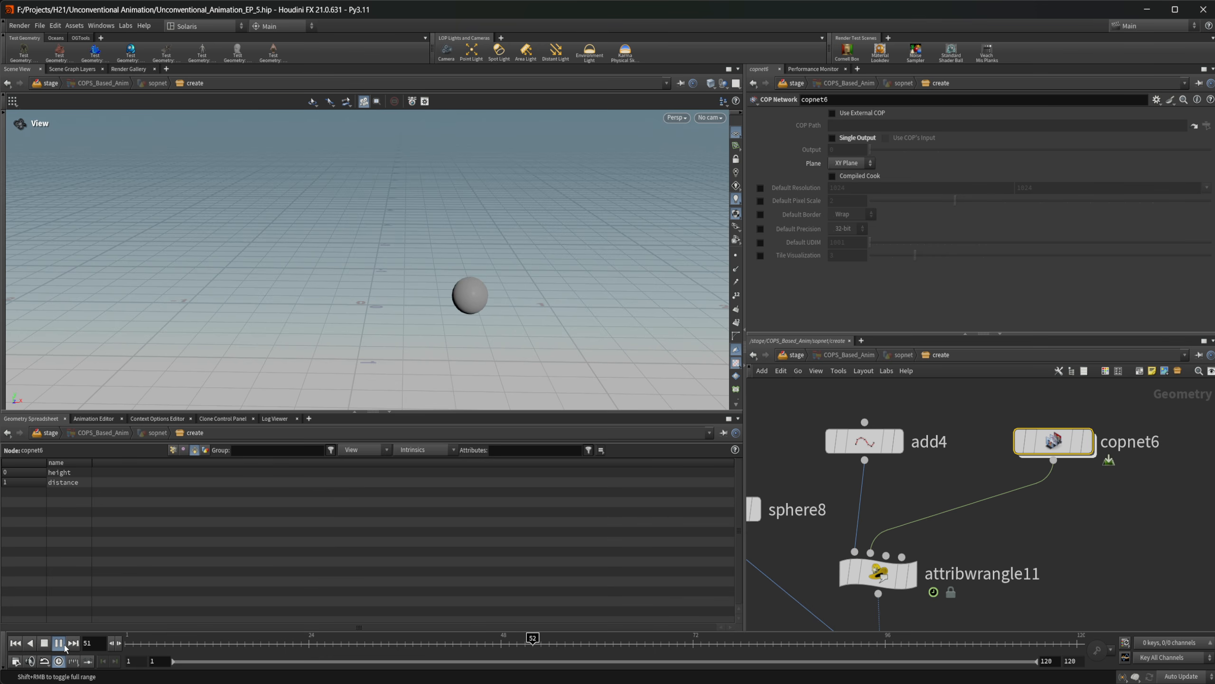
{"action": "left_click", "coordinate": [59, 642]}
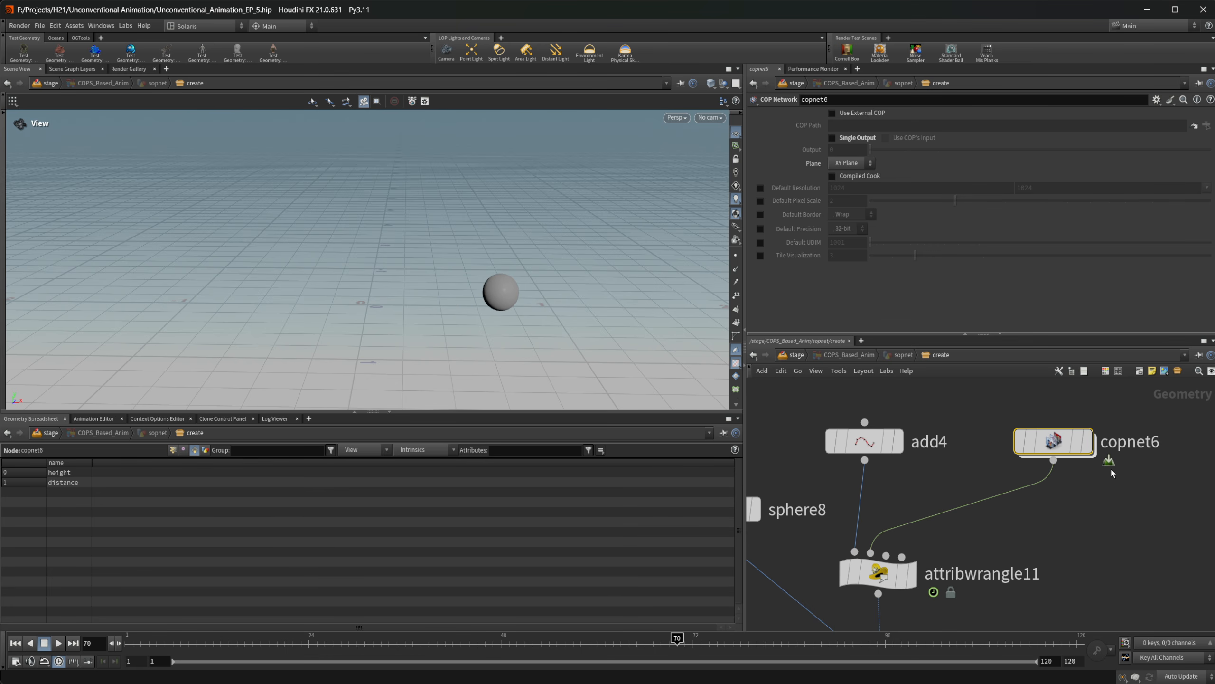
Pin the scene view to the create network and open copnet6 so ramp2 can be edited with the sphere in view
{"action": "double_click", "coordinate": [1049, 443]}
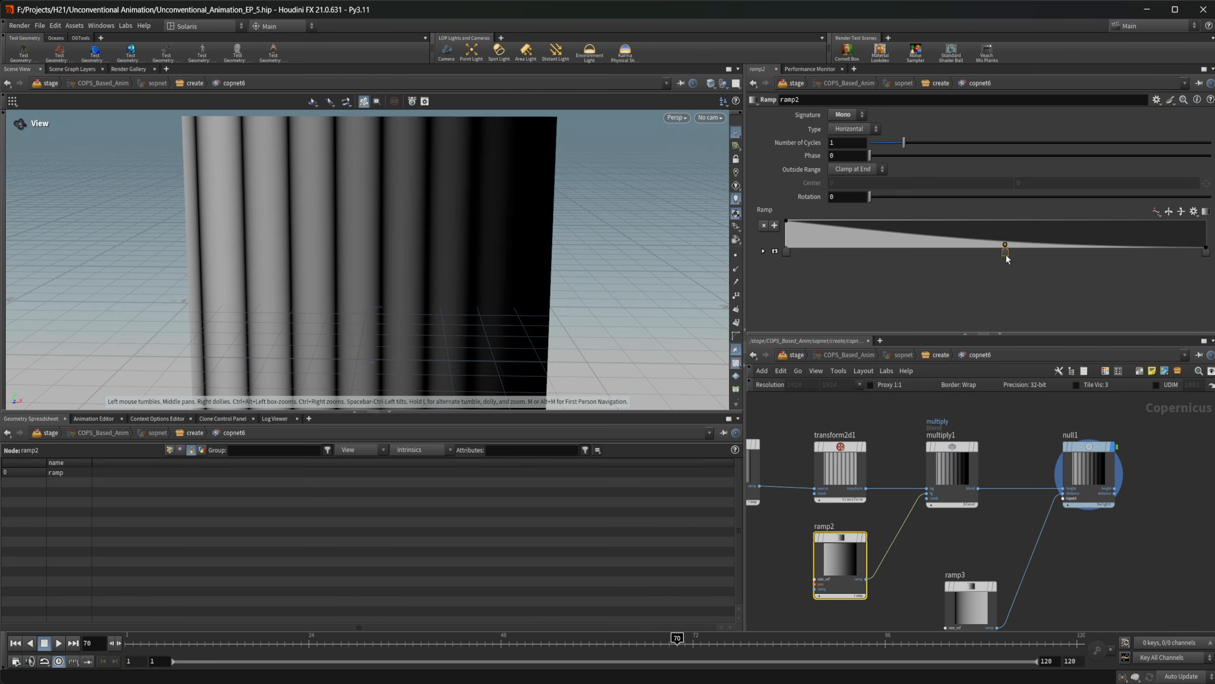
{"action": "left_click", "coordinate": [939, 354]}
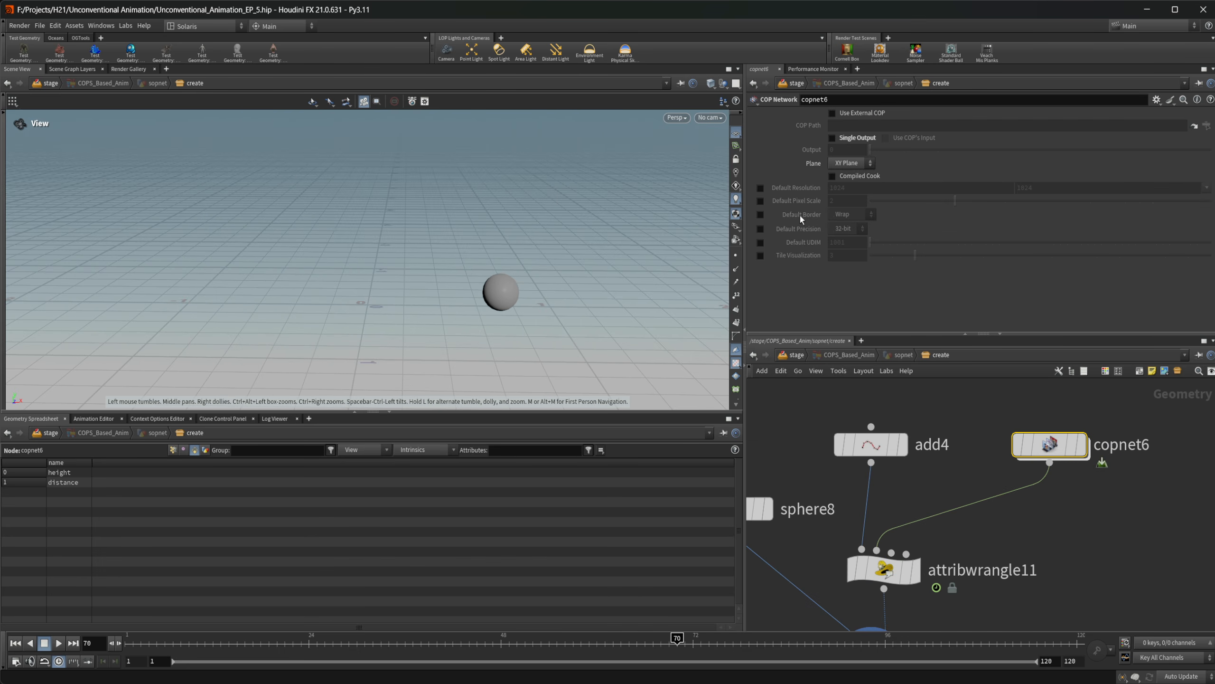
{"action": "double_click", "coordinate": [1048, 443]}
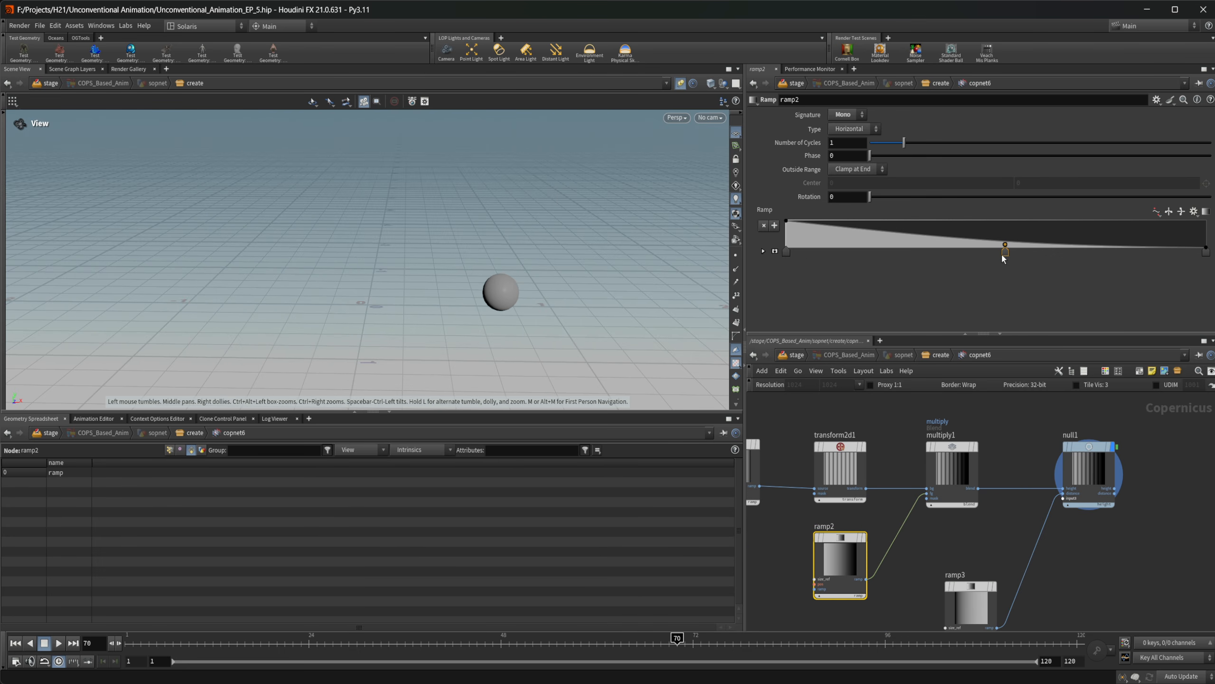
Expand ramp2's point settings and set point 2 to position 0.621 and value 0.81
{"action": "left_click_drag", "start_coordinate": [1005, 259], "coordinate": [1048, 245]}
{"action": "key", "text": "ctrl+z"}
{"action": "left_click", "coordinate": [763, 250]}
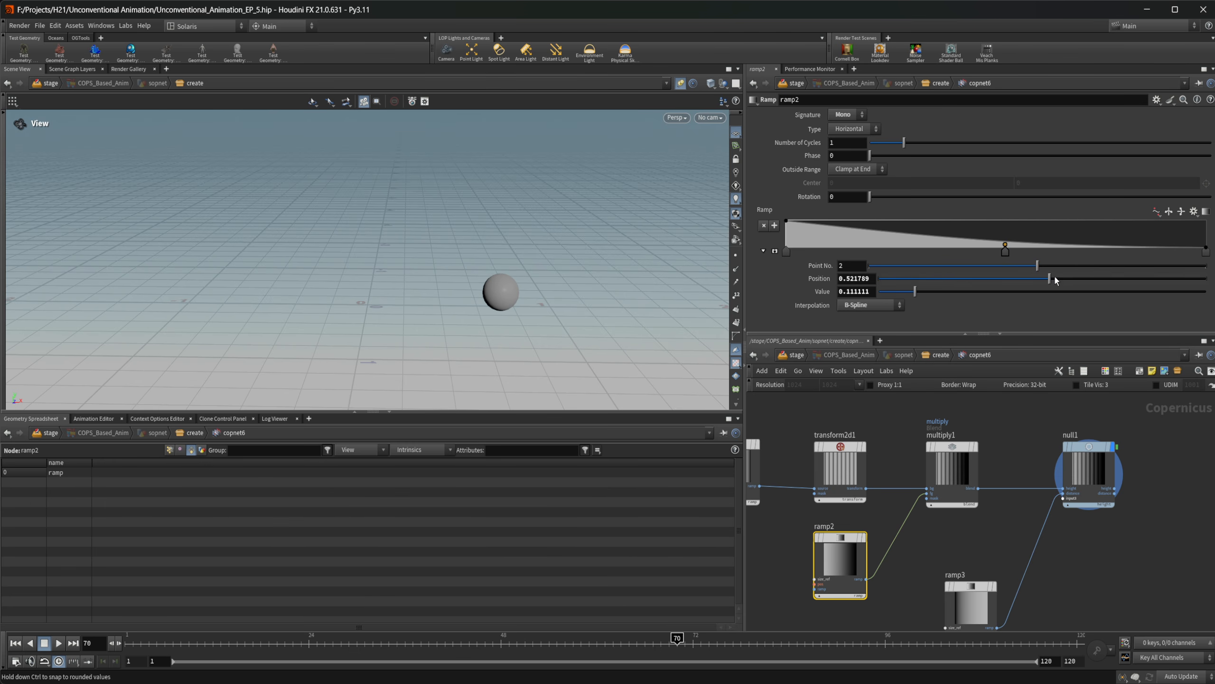
{"action": "left_click_drag", "start_coordinate": [1051, 279], "coordinate": [1082, 286]}
{"action": "left_click_drag", "start_coordinate": [905, 297], "coordinate": [1144, 299]}
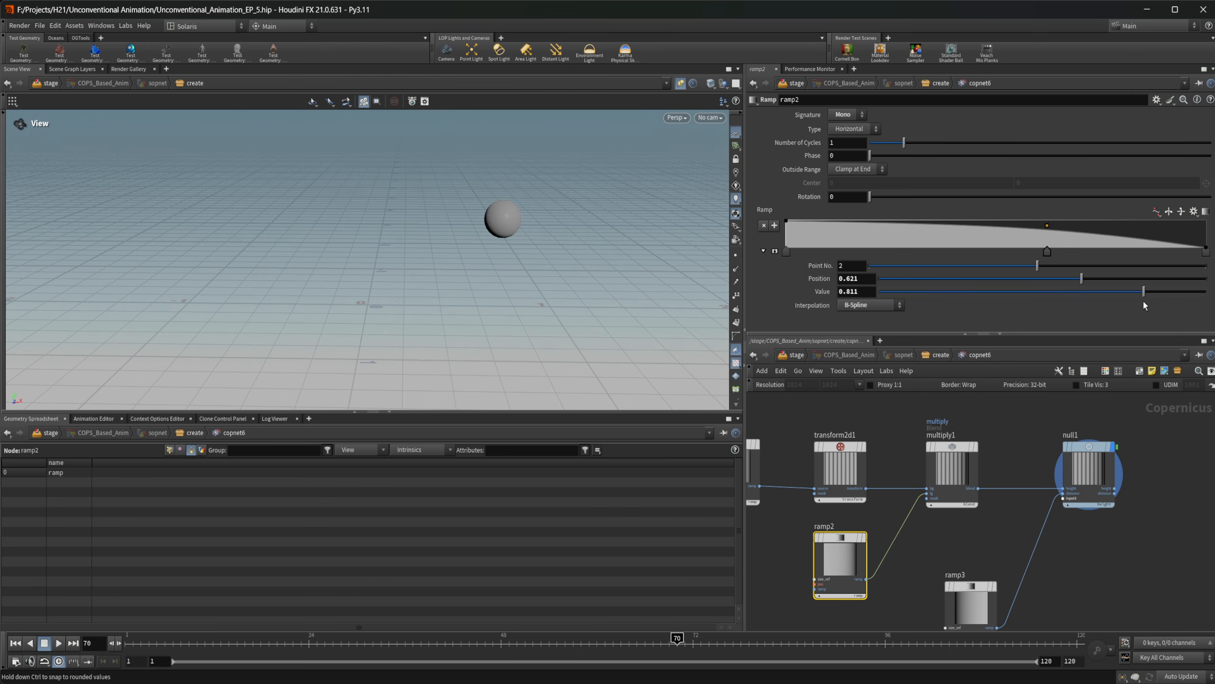
Play the animation from frame 1 and, during playback, move ramp2's point 2 to position about 0.198
{"action": "left_click", "coordinate": [16, 643]}
{"action": "left_click", "coordinate": [60, 644]}
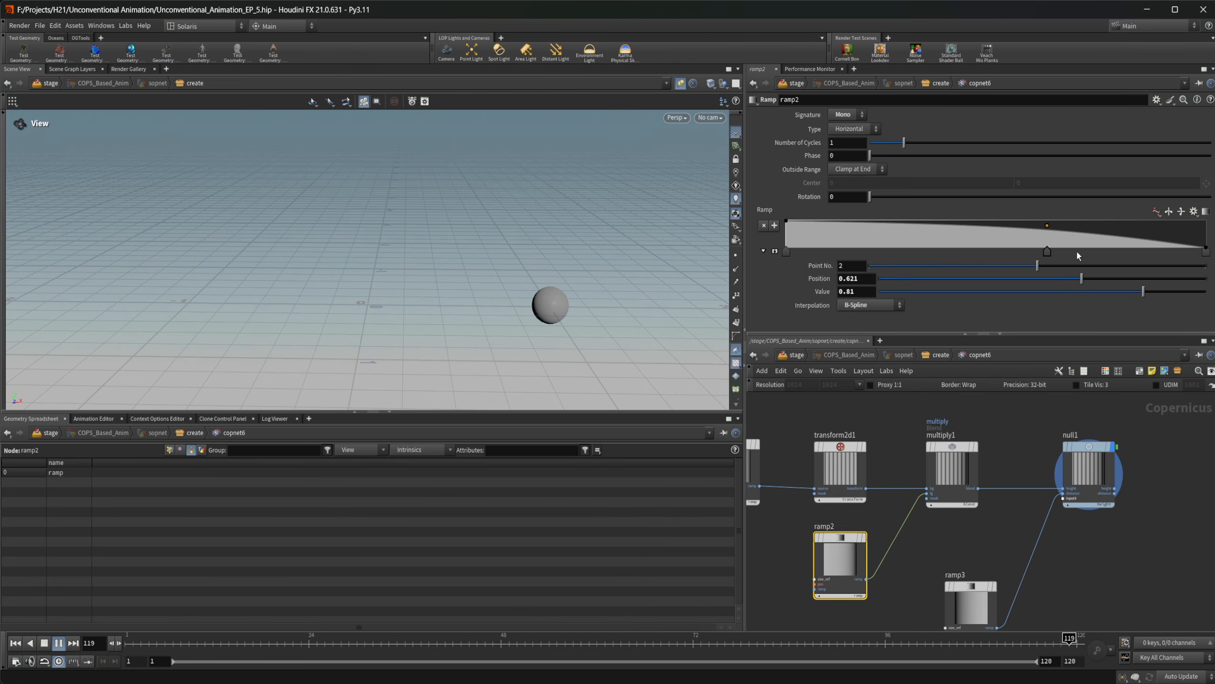
{"action": "left_click_drag", "start_coordinate": [1047, 251], "coordinate": [870, 248]}
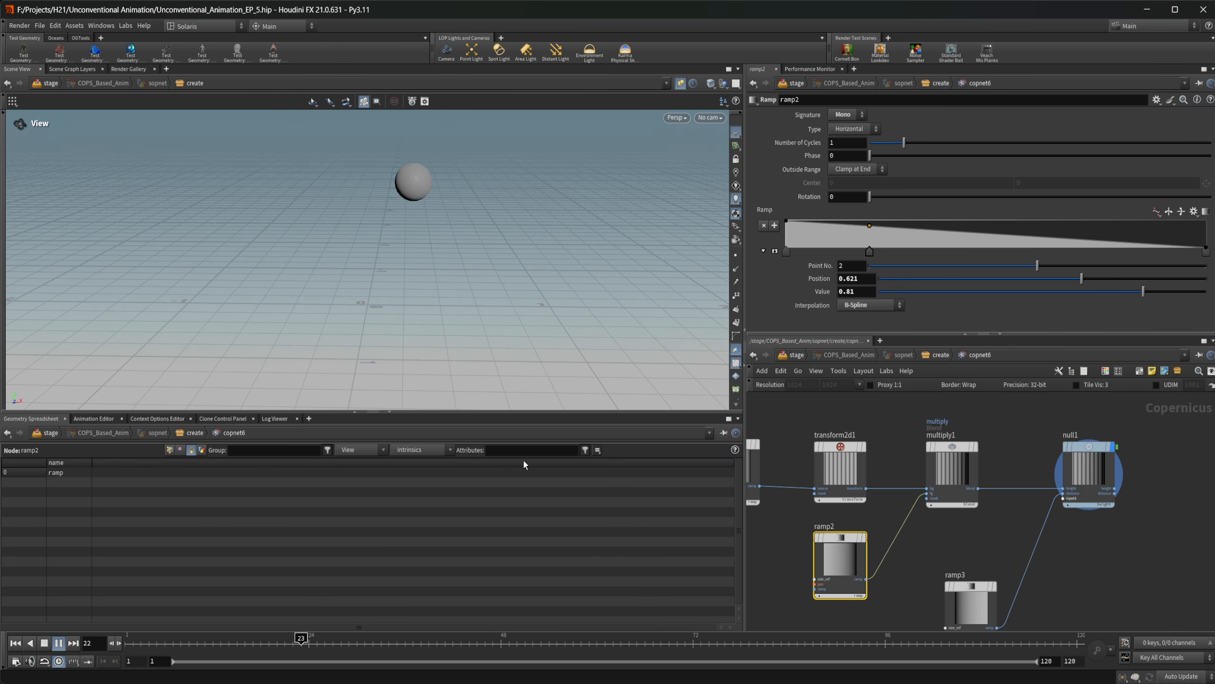
Stop playback at frame 79, bring the whole COP node chain into view and resume playing the bounce
{"action": "left_click", "coordinate": [58, 642]}
{"action": "scroll", "coordinate": [926, 532], "scroll_direction": "down", "scroll_amount": 3}
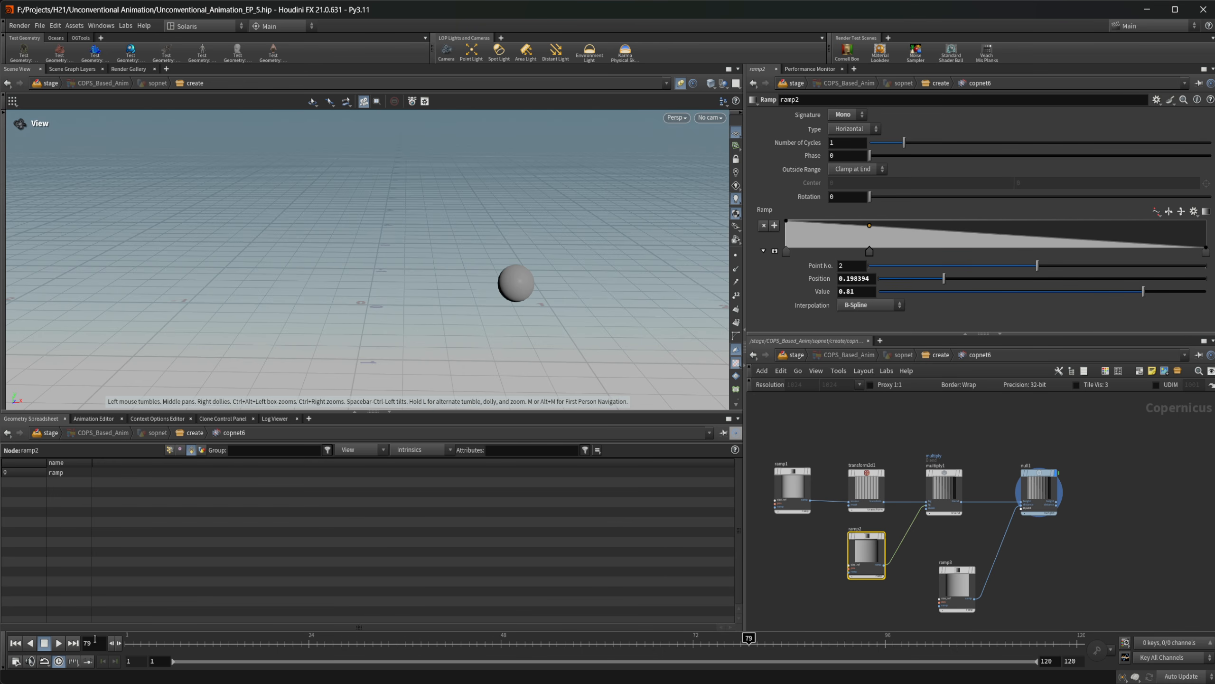
{"action": "left_click", "coordinate": [59, 643]}
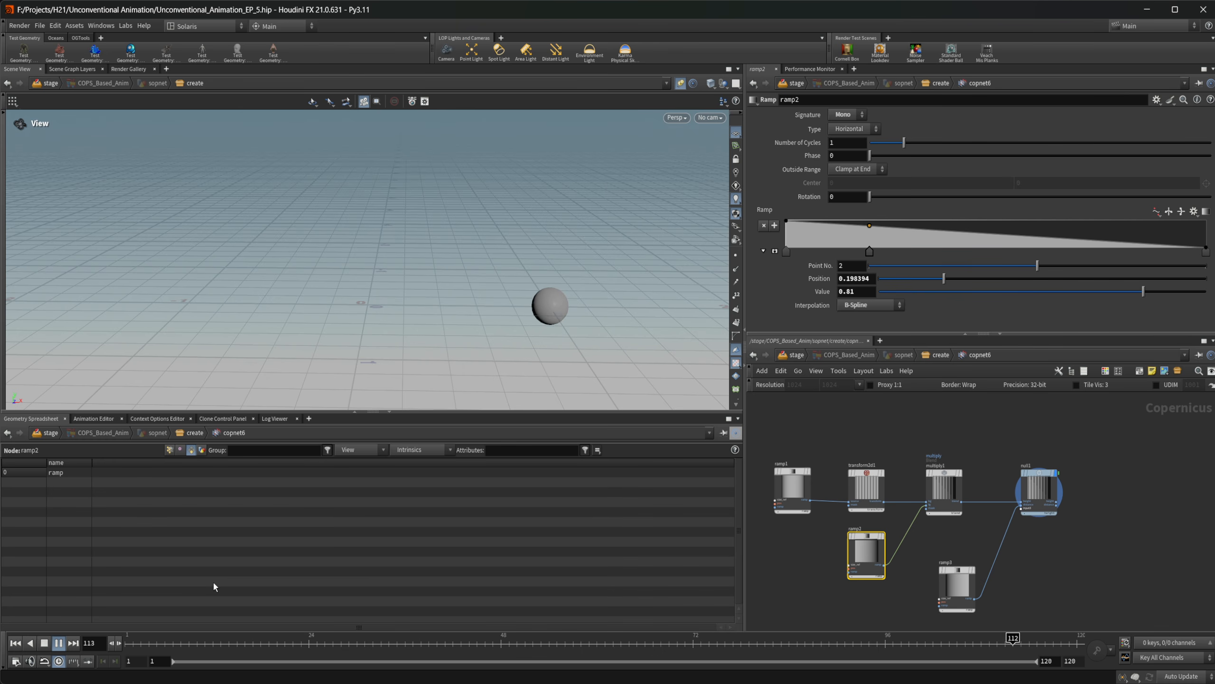